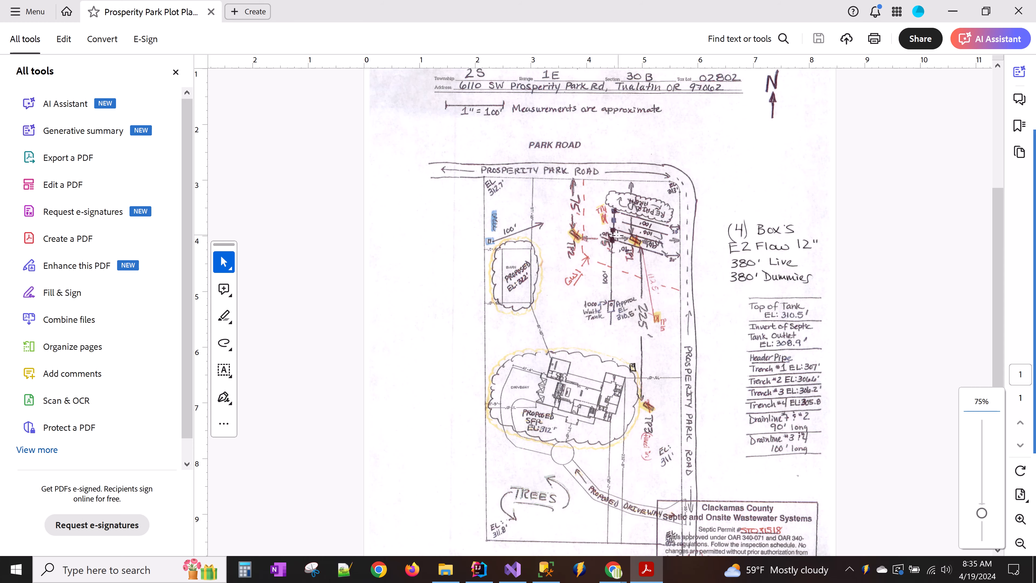
- Scroll to the top of the Prosperity Park plot plan, then bring up NewSeptic at landplan.io
{"action": "scroll", "coordinate": [611, 207], "scroll_direction": "up", "scroll_amount": 2}
{"action": "scroll", "coordinate": [608, 222], "scroll_direction": "up", "scroll_amount": 1}
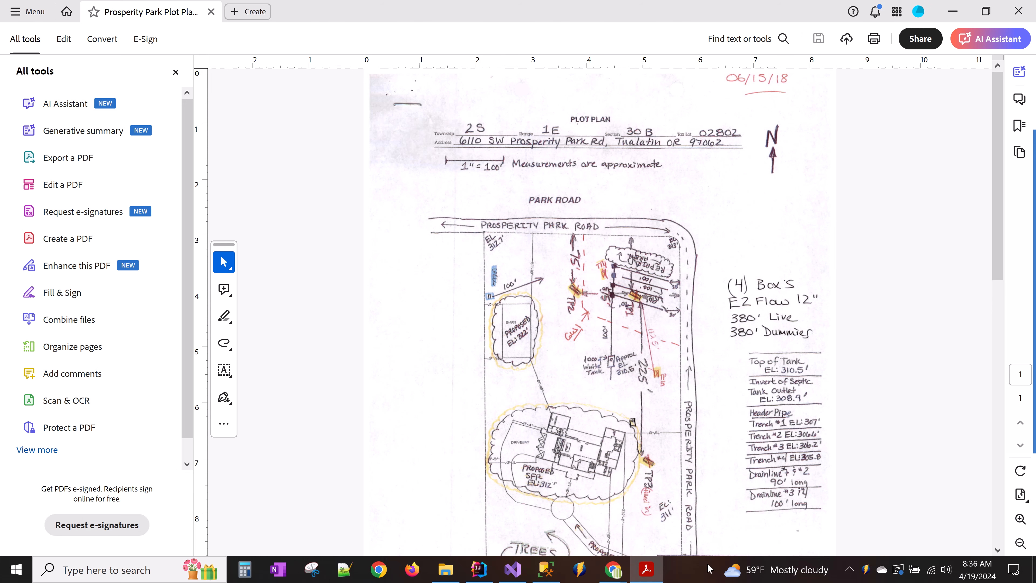
{"action": "left_click", "coordinate": [613, 569]}
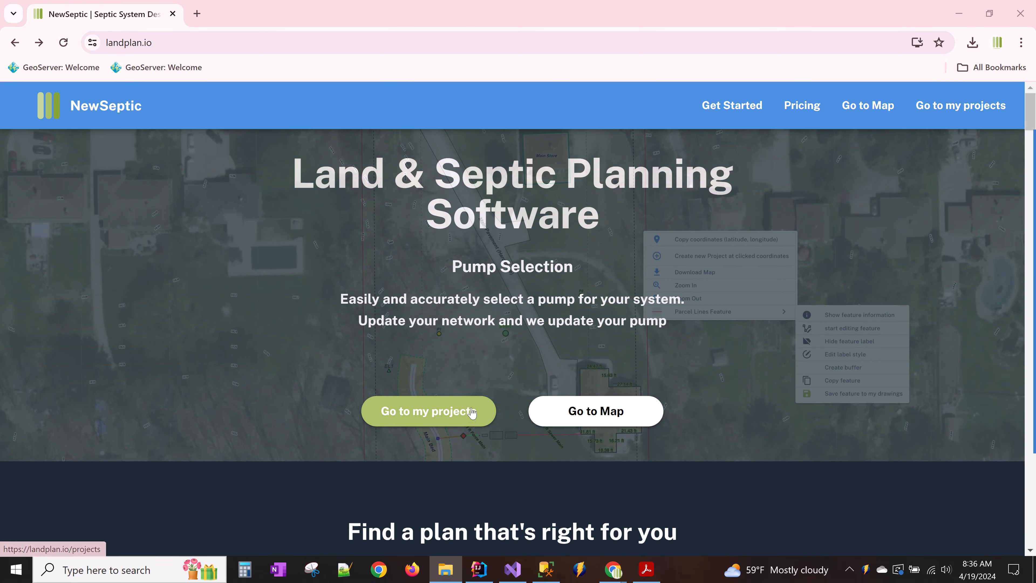
- Go to my projects, start a project from Map, dismiss the Create Project dialog, and show the account menu
{"action": "left_click", "coordinate": [458, 419]}
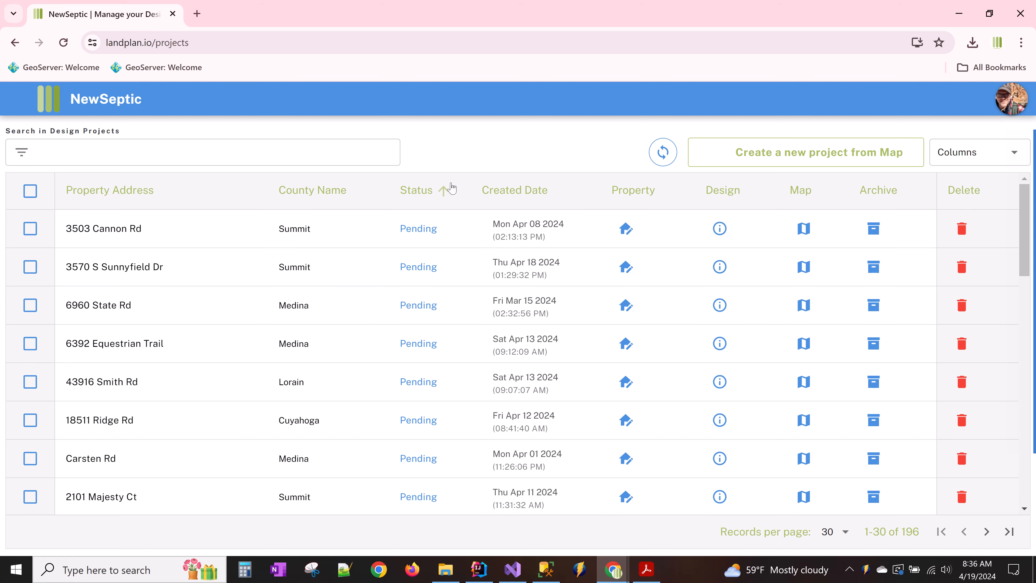
{"action": "left_click", "coordinate": [808, 162]}
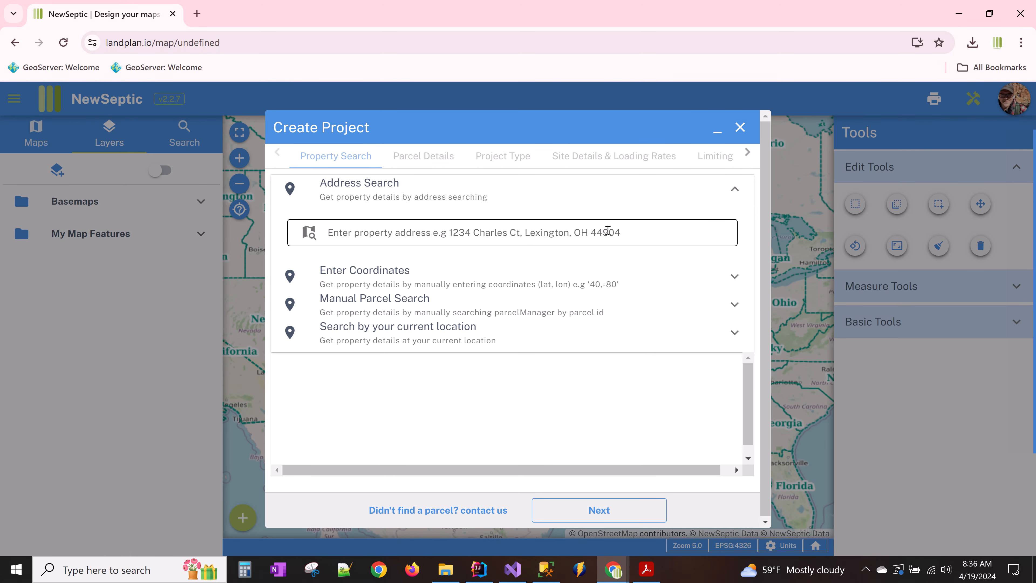
{"action": "left_click", "coordinate": [503, 193]}
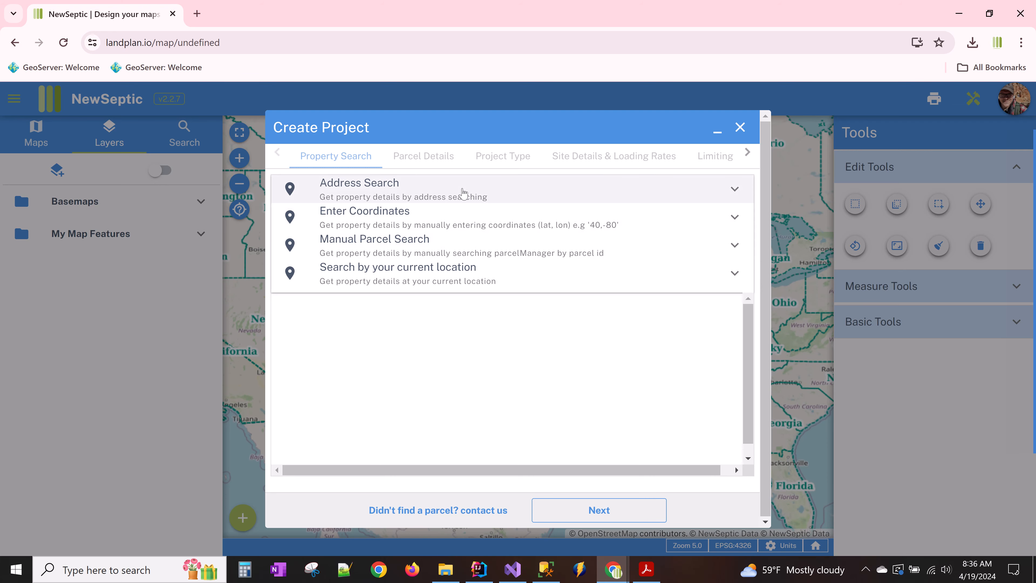
{"action": "left_click", "coordinate": [740, 128]}
{"action": "left_click", "coordinate": [1014, 98]}
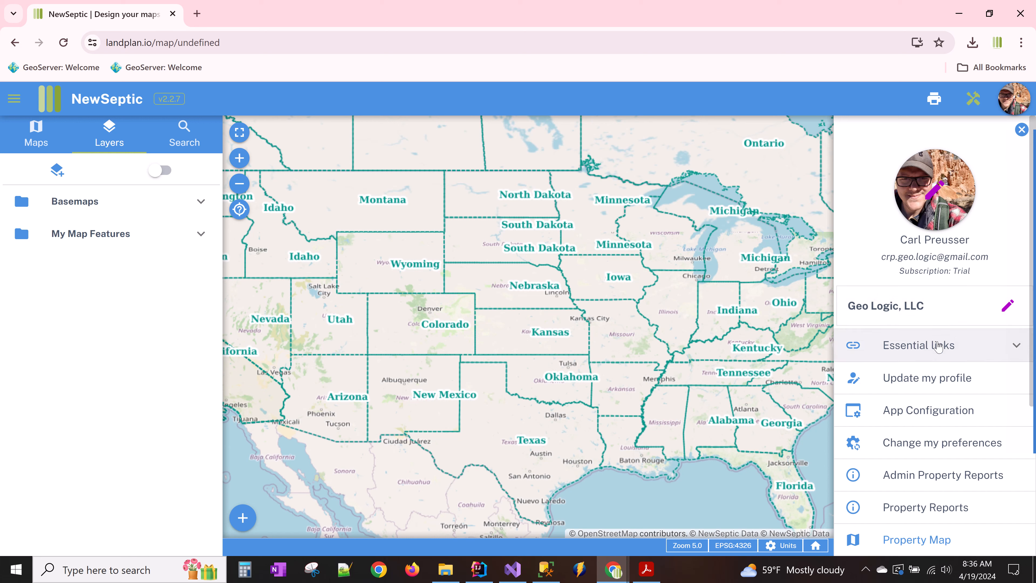
- Expand Essential links and open the Documentation link in a new tab
{"action": "left_click", "coordinate": [952, 346]}
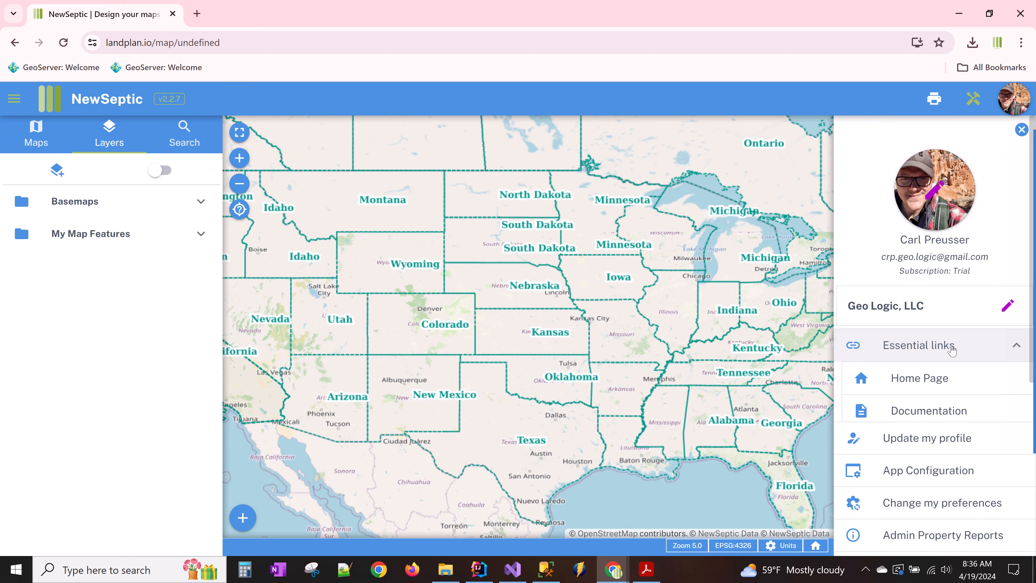
{"action": "left_click", "coordinate": [1015, 102]}
{"action": "left_click", "coordinate": [1016, 101]}
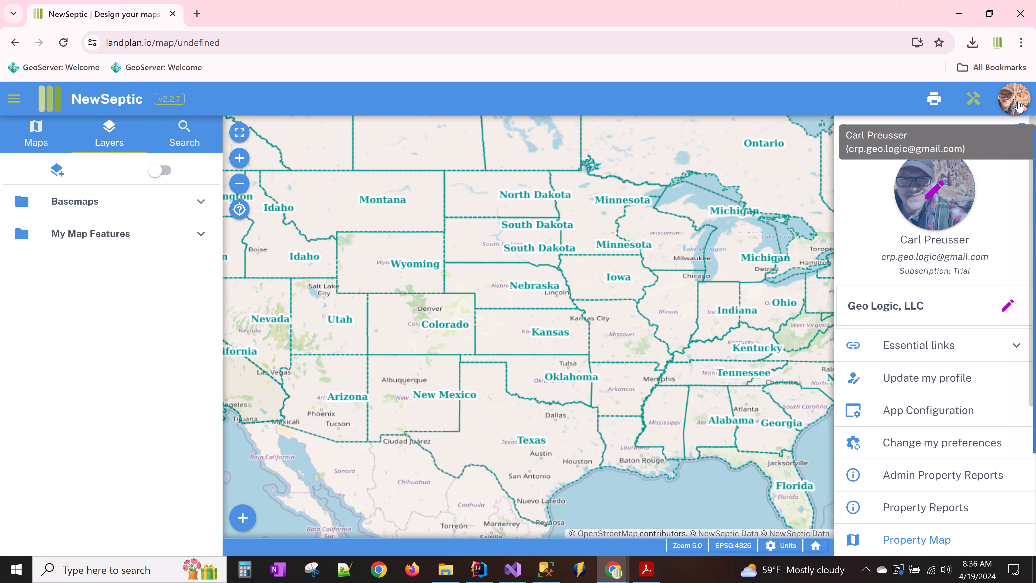
{"action": "left_click", "coordinate": [971, 354]}
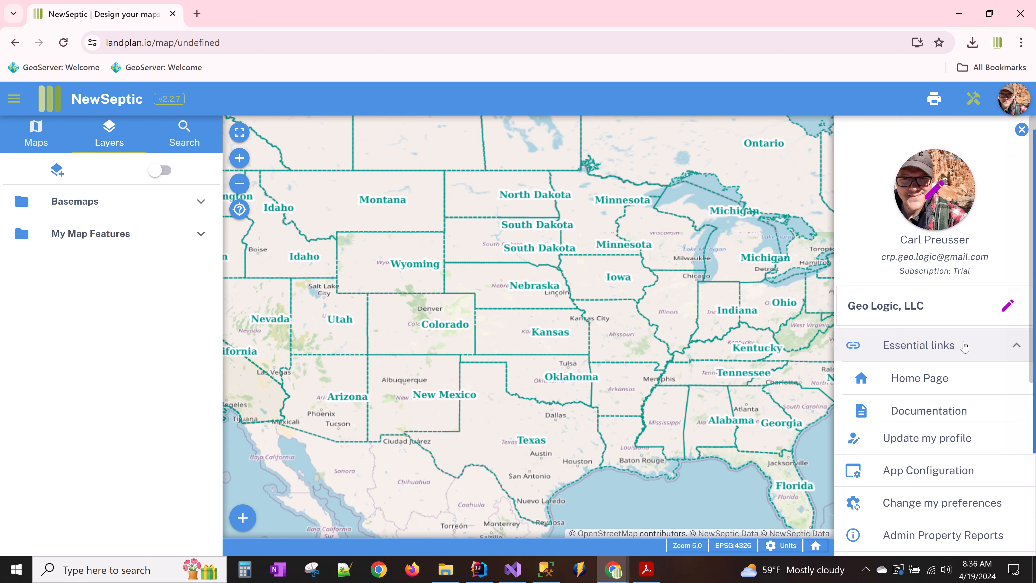
{"action": "right_click", "coordinate": [924, 413]}
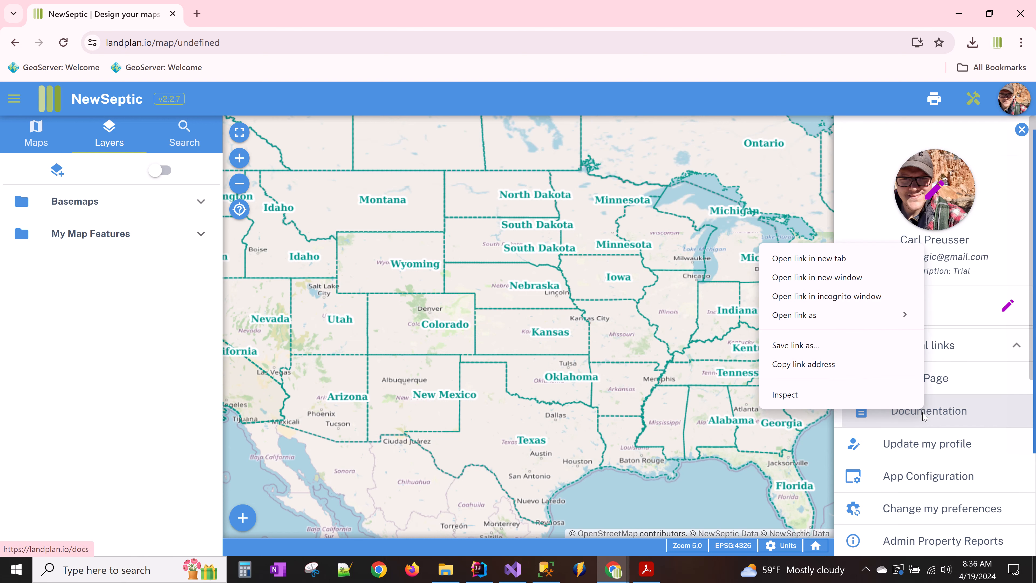
{"action": "left_click", "coordinate": [805, 258]}
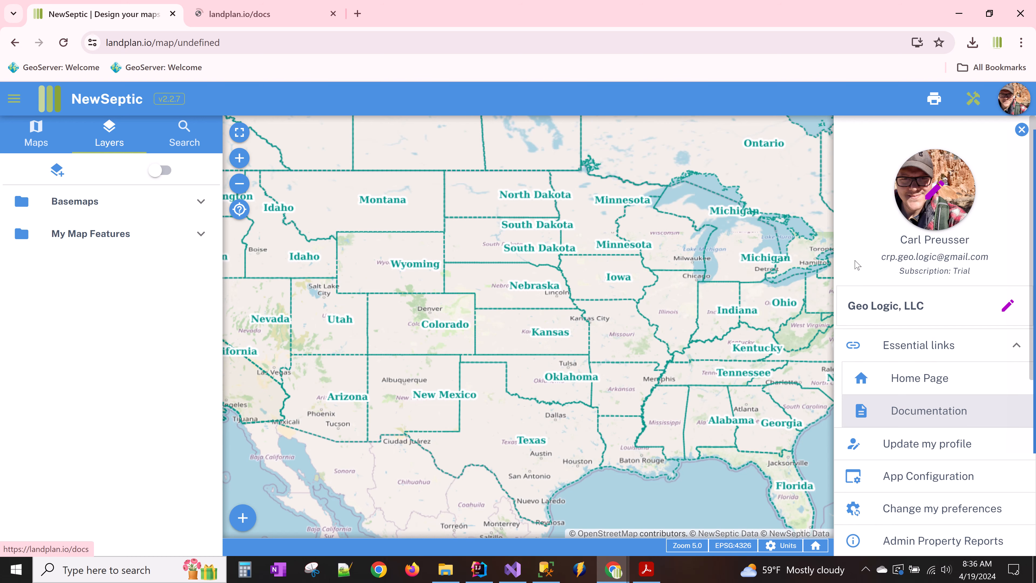
- Browse the Septic Design, Map Tools and Select Tools documentation pages, then return to the map tab
{"action": "left_click", "coordinate": [277, 17]}
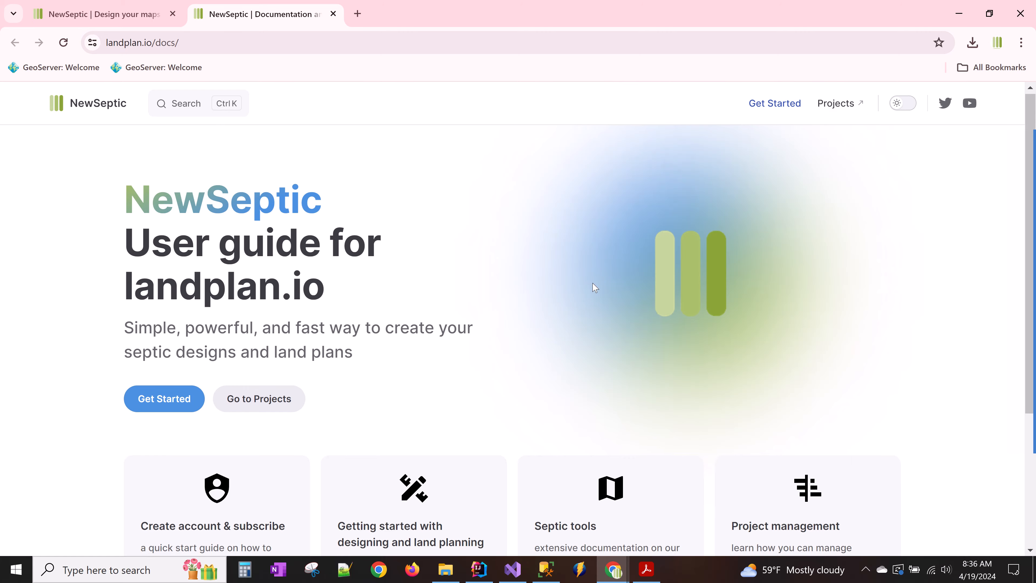
{"action": "scroll", "coordinate": [616, 310], "scroll_direction": "down", "scroll_amount": 5}
{"action": "left_click", "coordinate": [603, 307]}
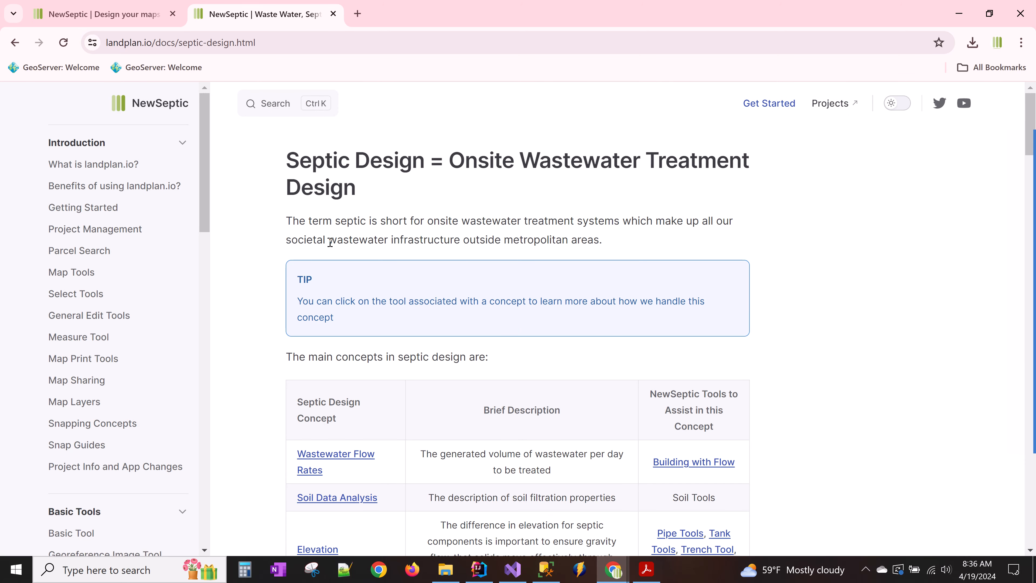
{"action": "scroll", "coordinate": [123, 245], "scroll_direction": "down", "scroll_amount": 3}
{"action": "scroll", "coordinate": [98, 266], "scroll_direction": "up", "scroll_amount": 3}
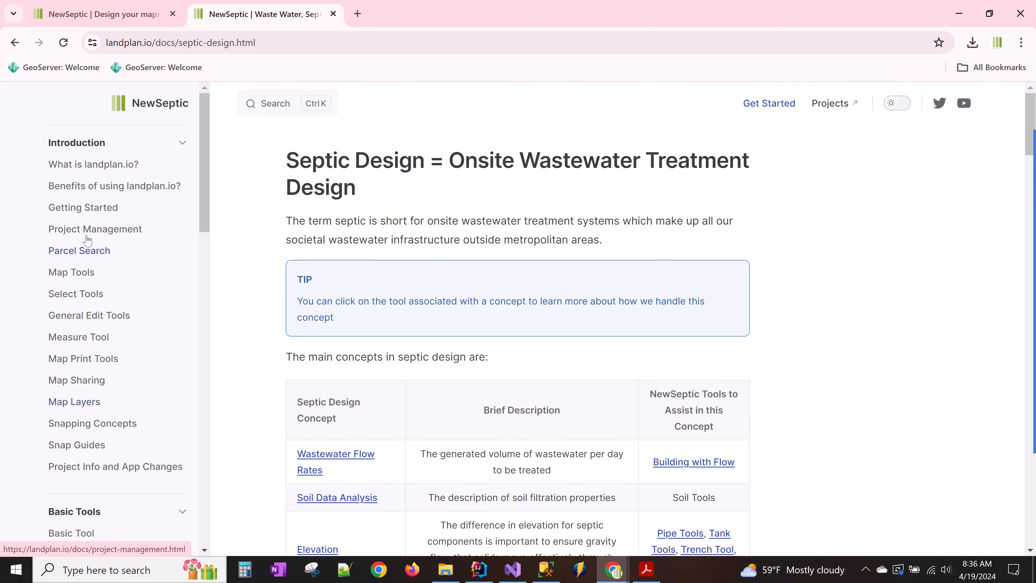
{"action": "left_click", "coordinate": [87, 278]}
{"action": "left_click", "coordinate": [85, 293]}
{"action": "scroll", "coordinate": [92, 318], "scroll_direction": "down", "scroll_amount": 5}
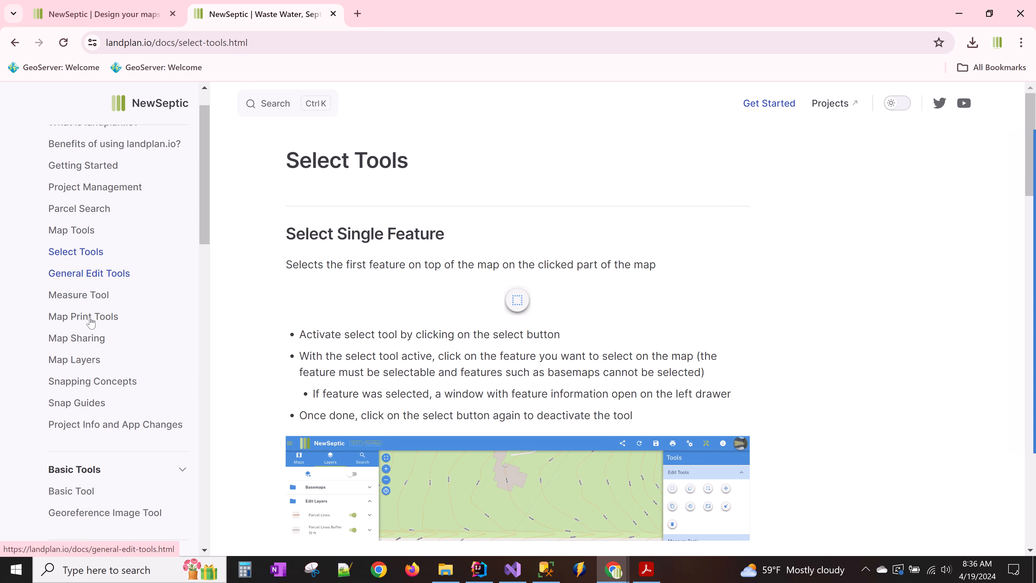
{"action": "scroll", "coordinate": [88, 352], "scroll_direction": "down", "scroll_amount": 3}
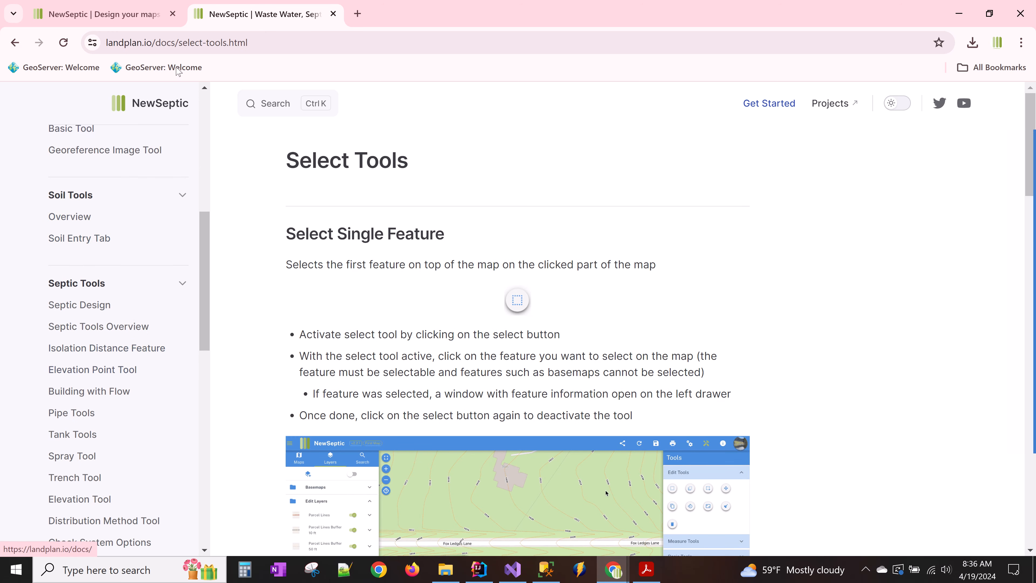
{"action": "left_click", "coordinate": [152, 16]}
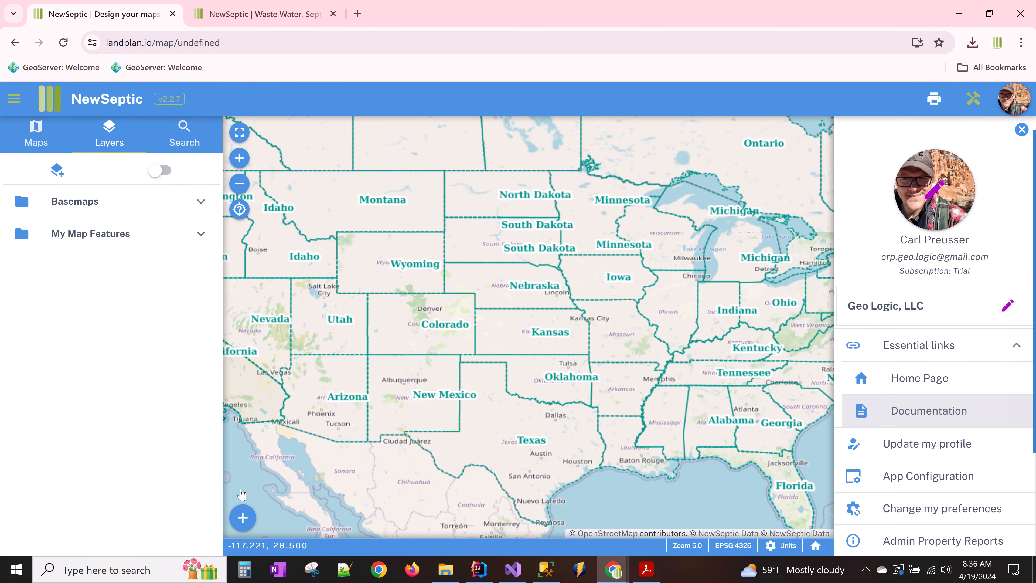
- Create a new design project from the + menu, then bring up the plot plan in Acrobat
{"action": "left_click", "coordinate": [243, 519]}
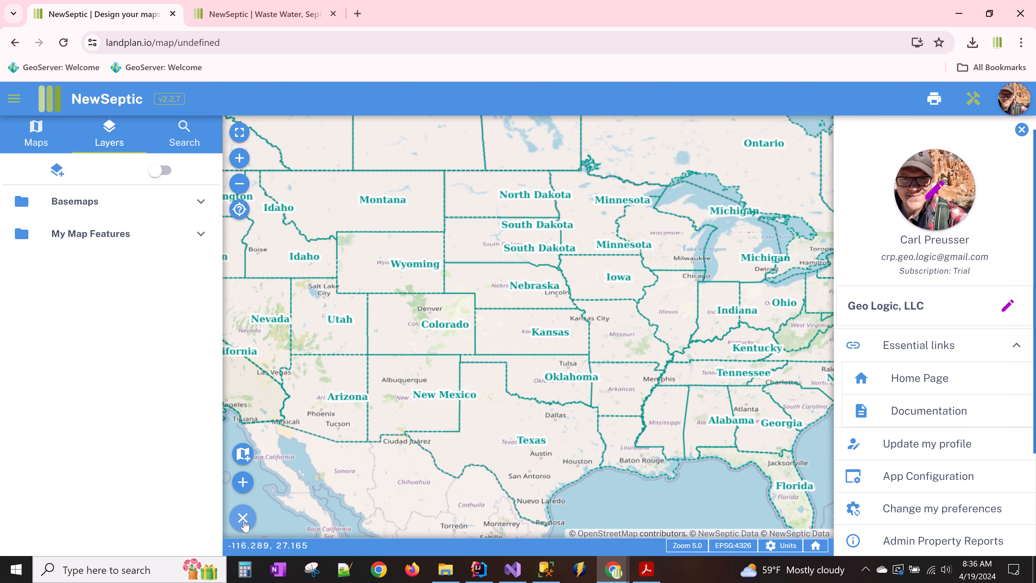
{"action": "left_click", "coordinate": [244, 483]}
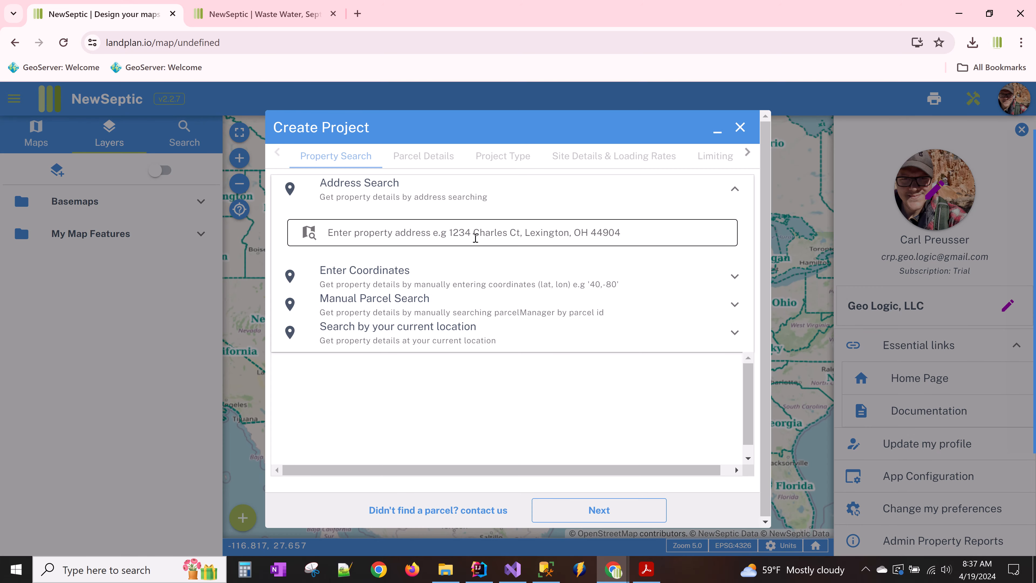
{"action": "left_click", "coordinate": [470, 231]}
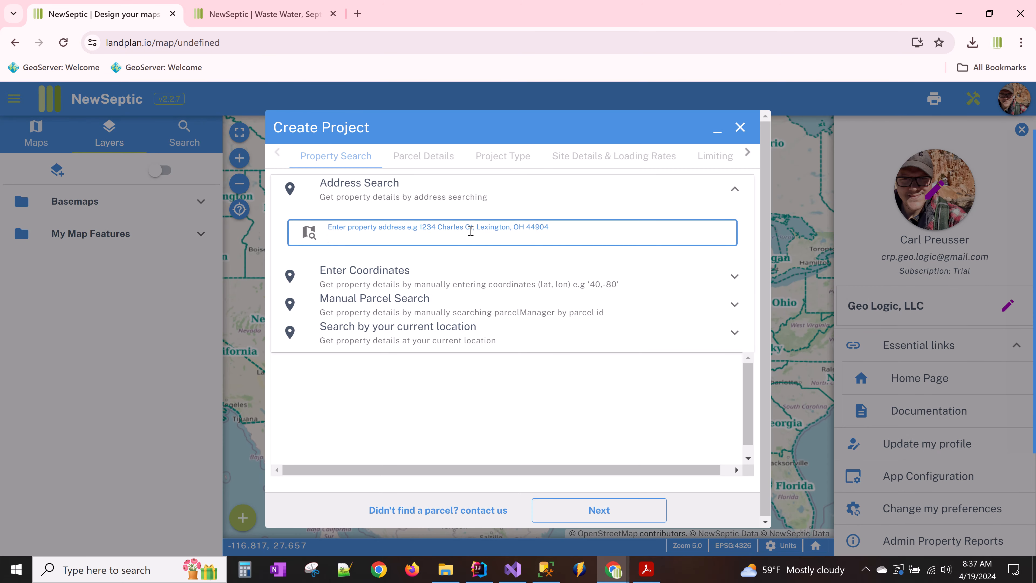
{"action": "left_click", "coordinate": [646, 570]}
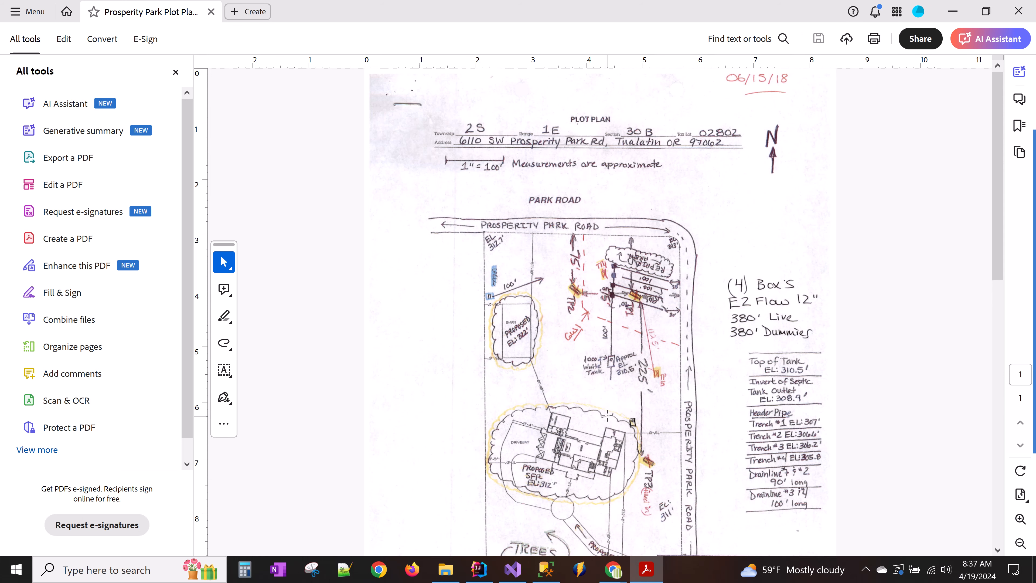
{"action": "left_click", "coordinate": [613, 569]}
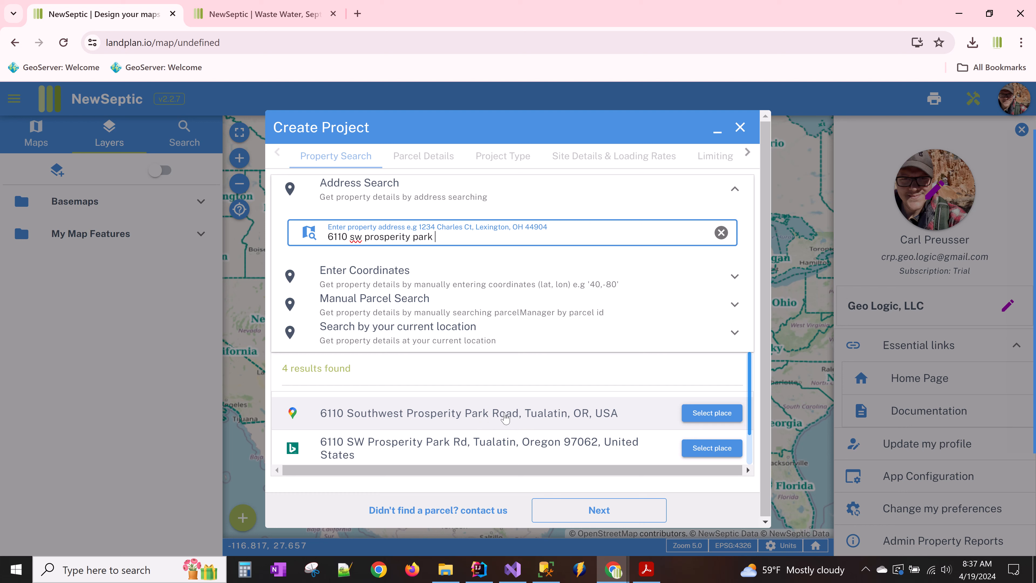
{"action": "left_click", "coordinate": [481, 416]}
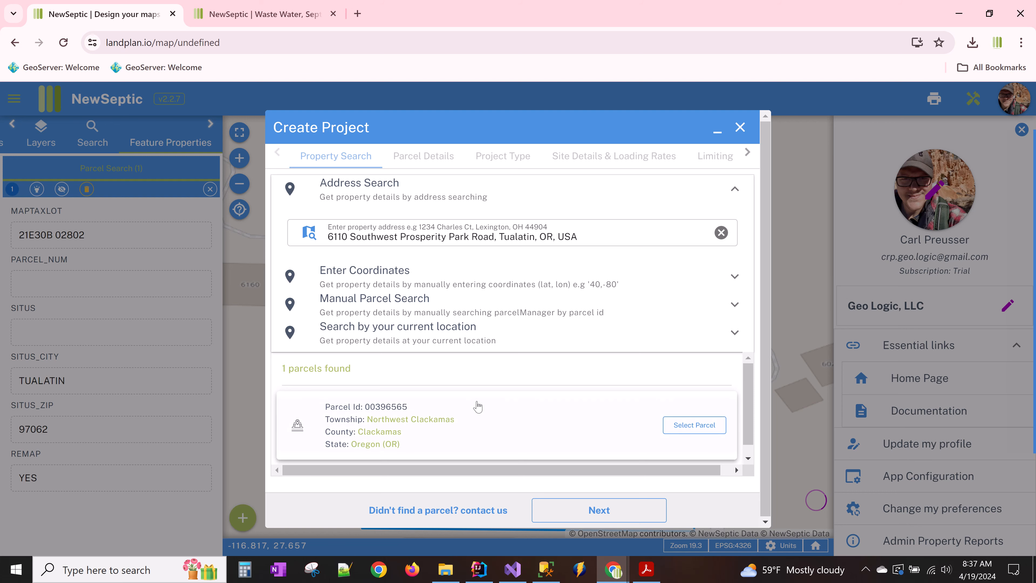
- Accept the found parcel and review its township, parcel id and owner name fields
{"action": "left_click", "coordinate": [499, 423]}
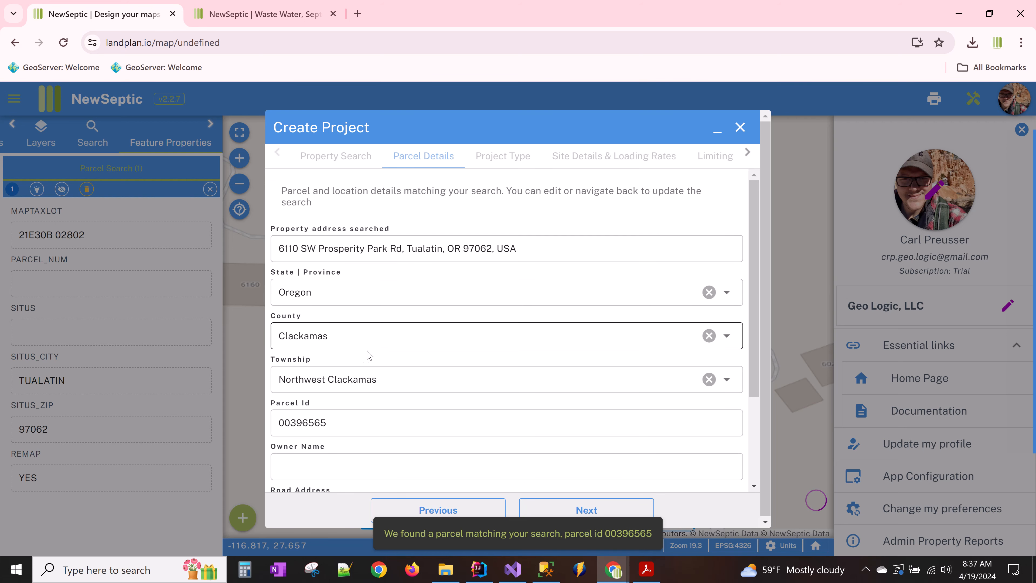
{"action": "left_click_drag", "start_coordinate": [377, 381], "coordinate": [368, 381]}
{"action": "left_click", "coordinate": [376, 379]}
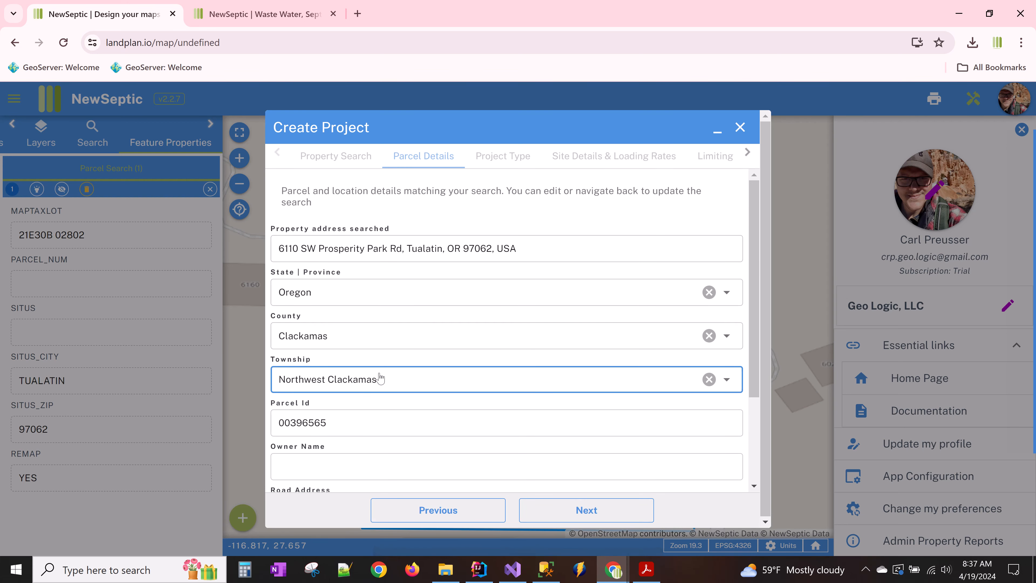
{"action": "left_click", "coordinate": [375, 405]}
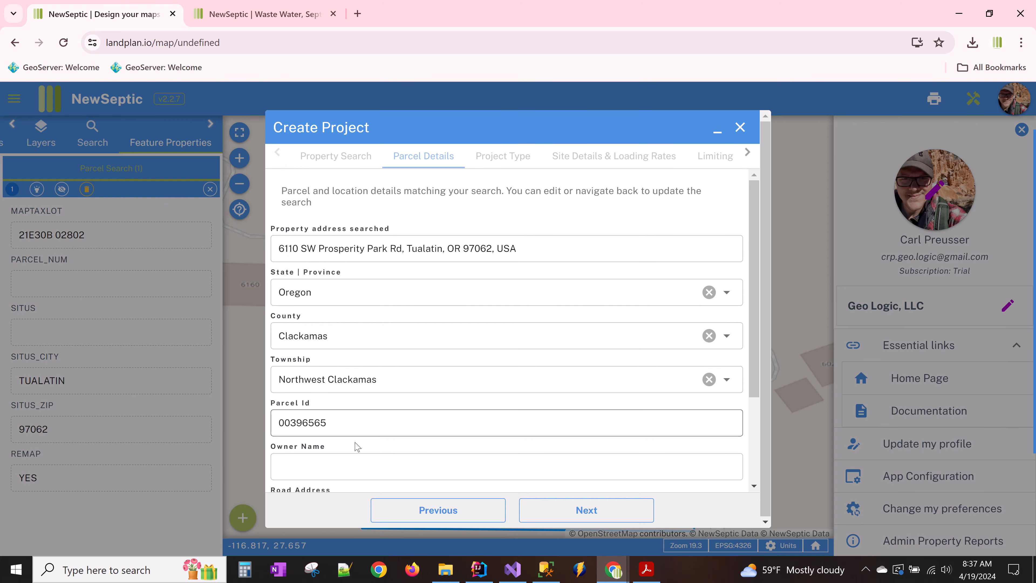
{"action": "scroll", "coordinate": [358, 432], "scroll_direction": "down", "scroll_amount": 2}
{"action": "double_click", "coordinate": [342, 355]}
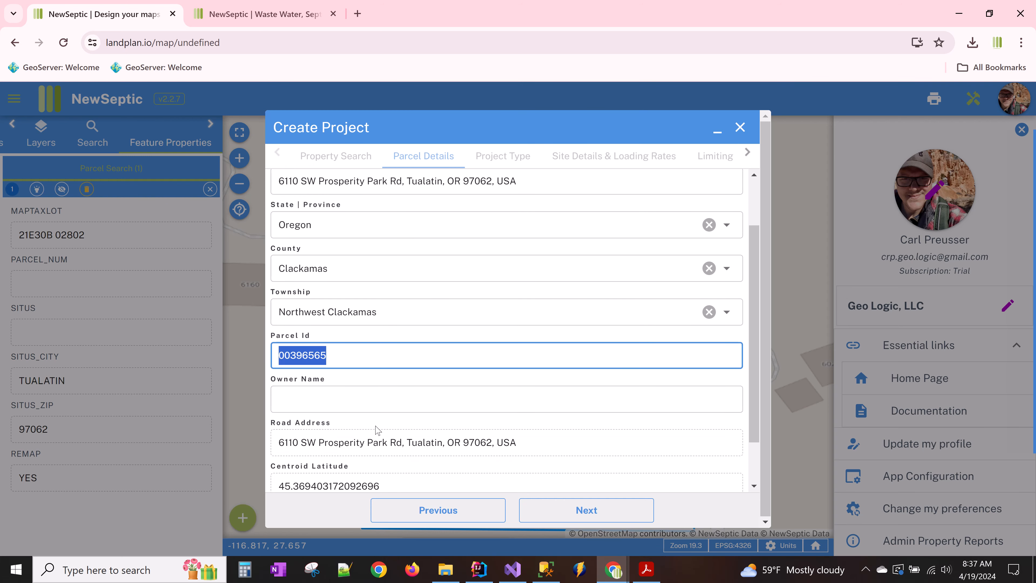
{"action": "left_click", "coordinate": [363, 396]}
{"action": "scroll", "coordinate": [404, 385], "scroll_direction": "up", "scroll_amount": 1}
{"action": "scroll", "coordinate": [406, 386], "scroll_direction": "up", "scroll_amount": 2}
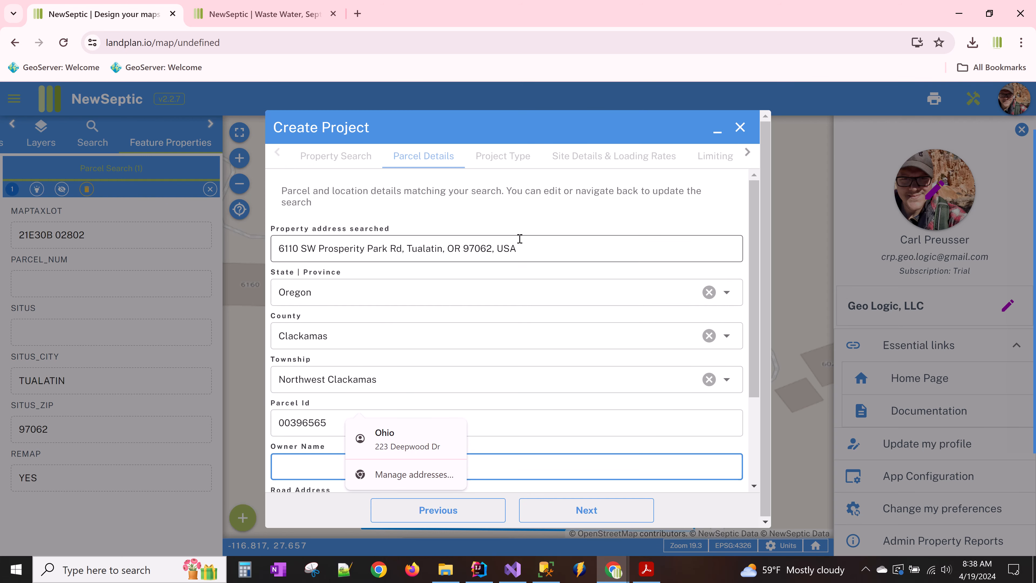
- Delete ', OR 97062, USA' so the searched address ends at Tualatin, then continue
{"action": "mouse_move", "coordinate": [517, 249]}
{"action": "left_mouse_down"}
{"action": "mouse_move", "coordinate": [404, 251]}
{"action": "mouse_move", "coordinate": [528, 244]}
{"action": "left_mouse_up"}
{"action": "left_click", "coordinate": [444, 248]}
{"action": "key", "text": "BackSpace"}
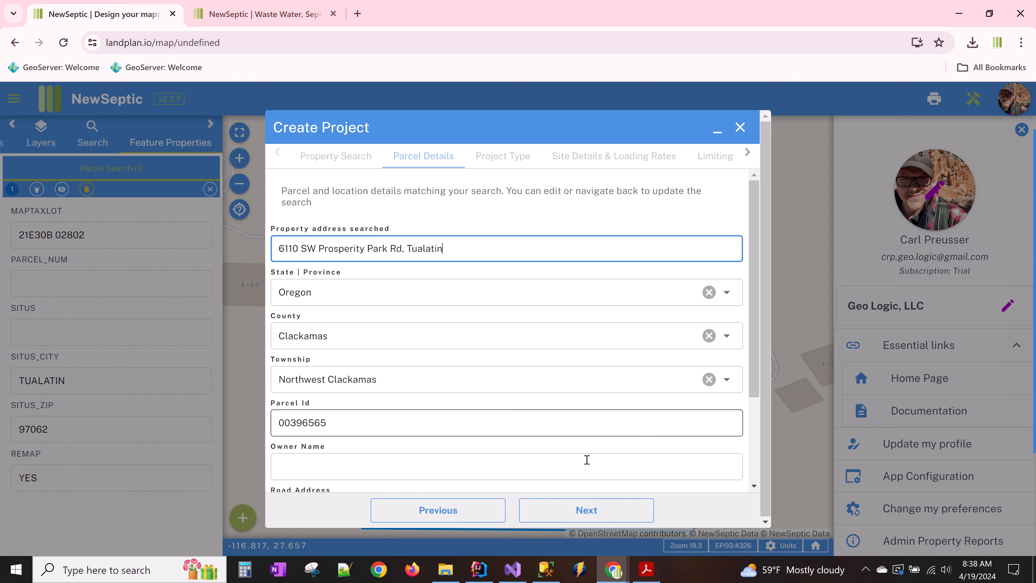
{"action": "left_click", "coordinate": [581, 511]}
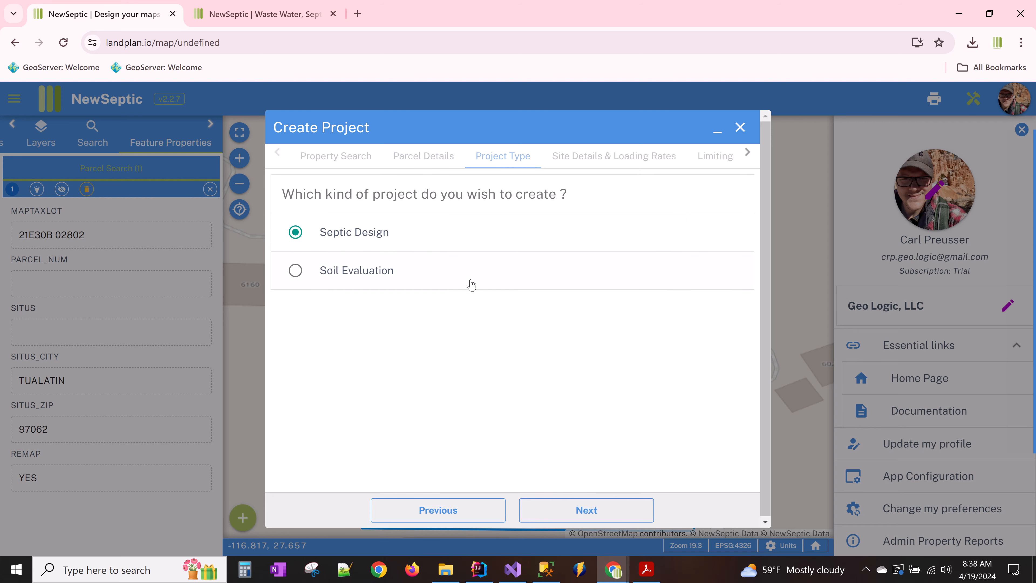
- Step through site details and limiting conditions, then create the project and open its map
{"action": "left_click", "coordinate": [589, 513]}
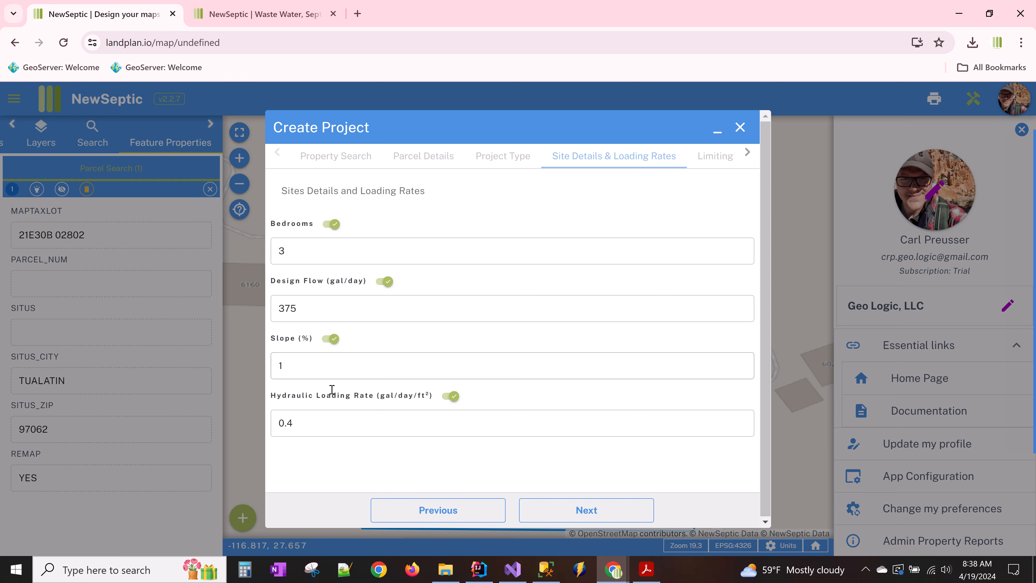
{"action": "left_click", "coordinate": [606, 514]}
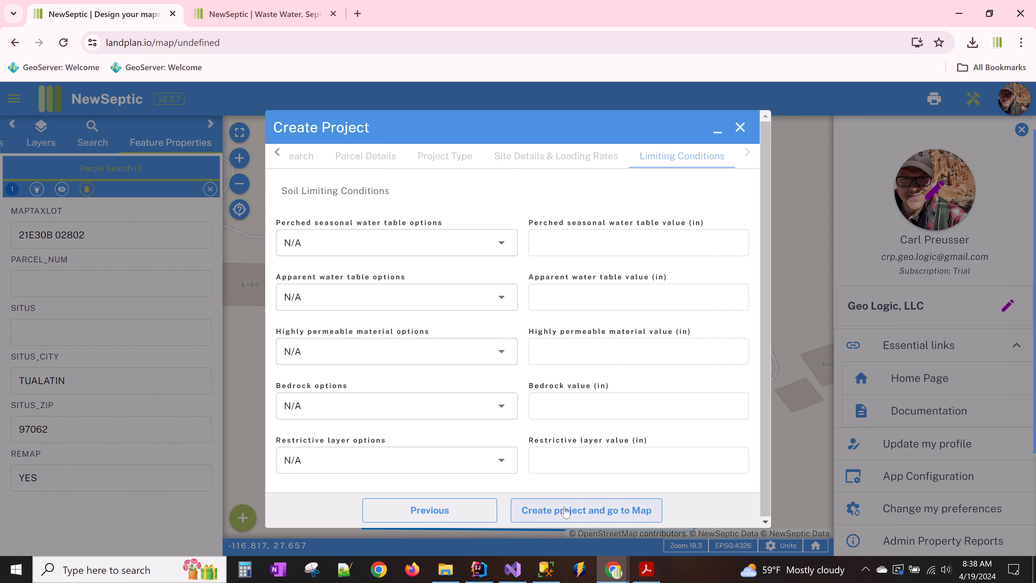
{"action": "left_click", "coordinate": [570, 515]}
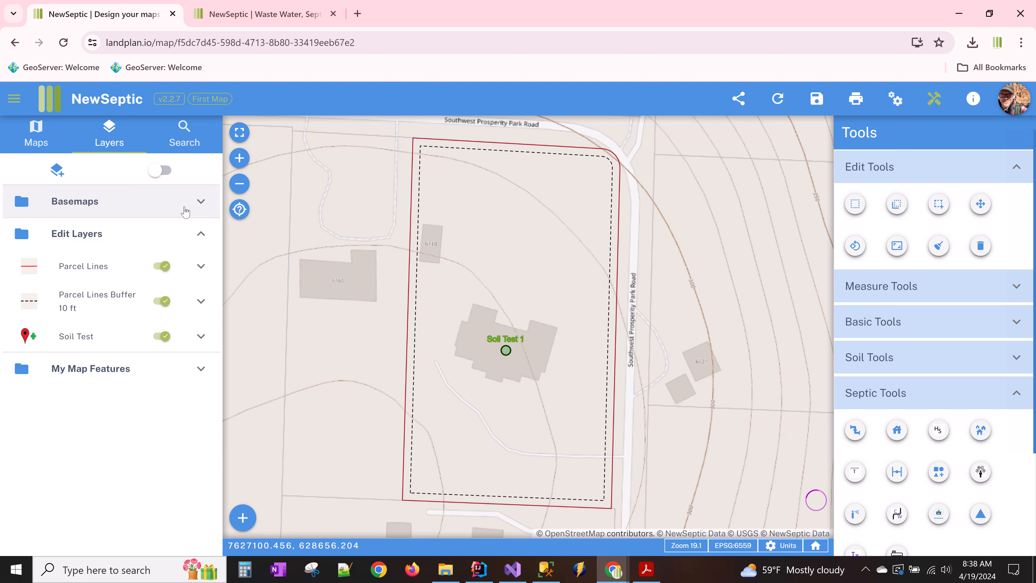
- Expand the Basemaps list and read the Map Layers documentation page, then return to the map
{"action": "left_click", "coordinate": [200, 201]}
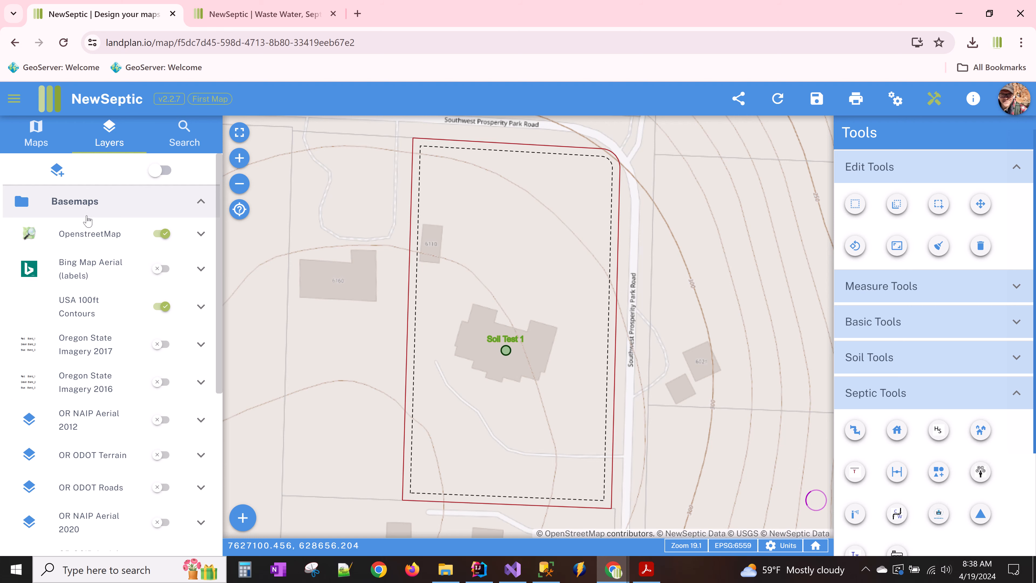
{"action": "left_click", "coordinate": [269, 21]}
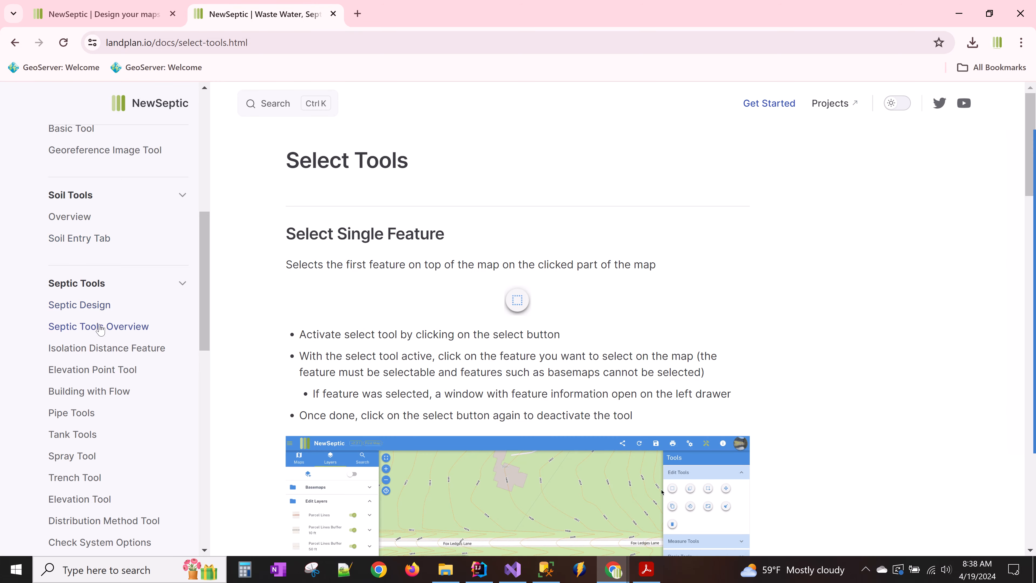
{"action": "scroll", "coordinate": [102, 346], "scroll_direction": "up", "scroll_amount": 6}
{"action": "scroll", "coordinate": [90, 292], "scroll_direction": "up", "scroll_amount": 2}
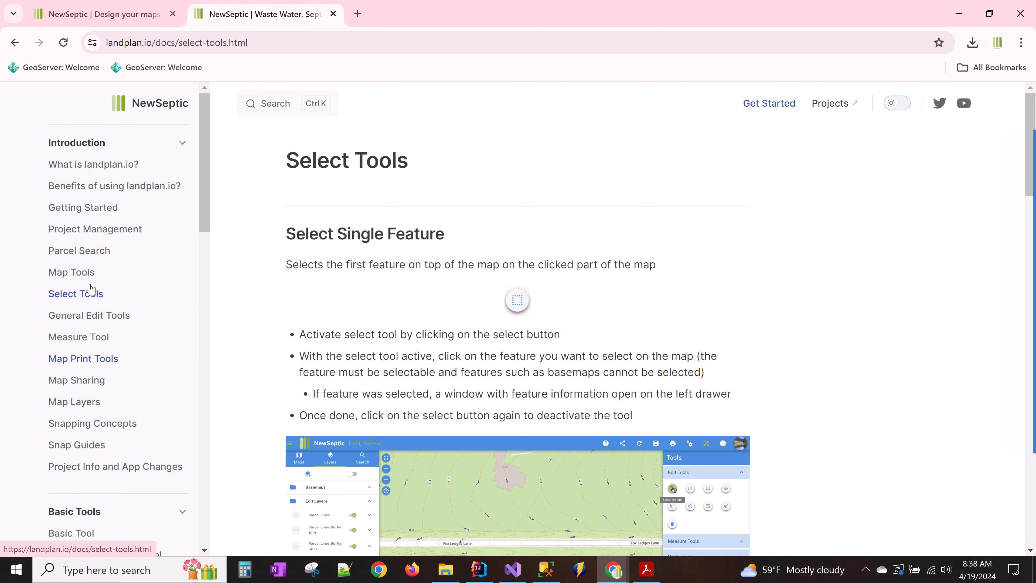
{"action": "left_click", "coordinate": [87, 400]}
{"action": "left_click", "coordinate": [125, 7]}
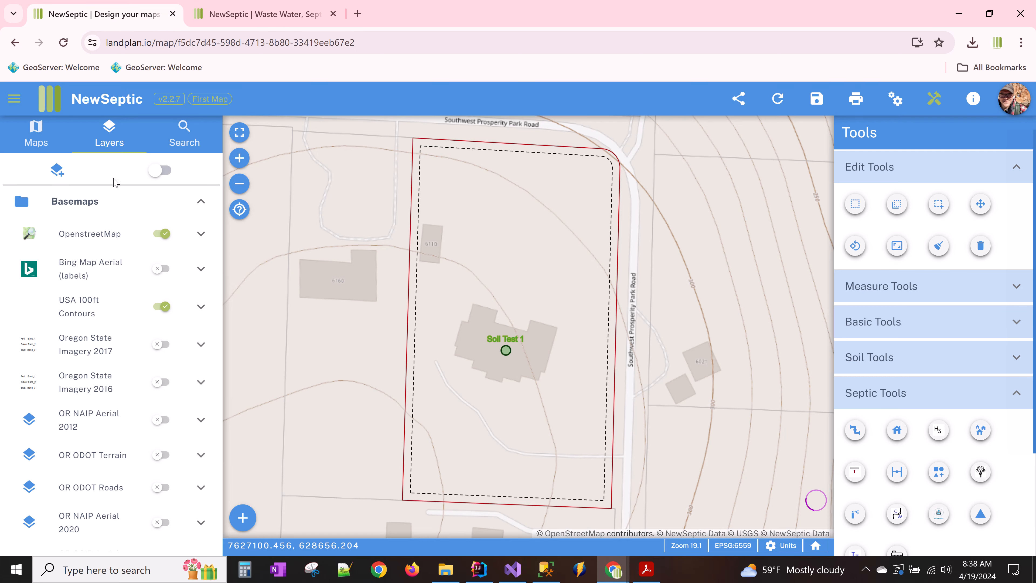
- Check the USA 100ft Contours layer options, then bring the hand-drawn plot plan up in Acrobat
{"action": "right_click", "coordinate": [115, 313]}
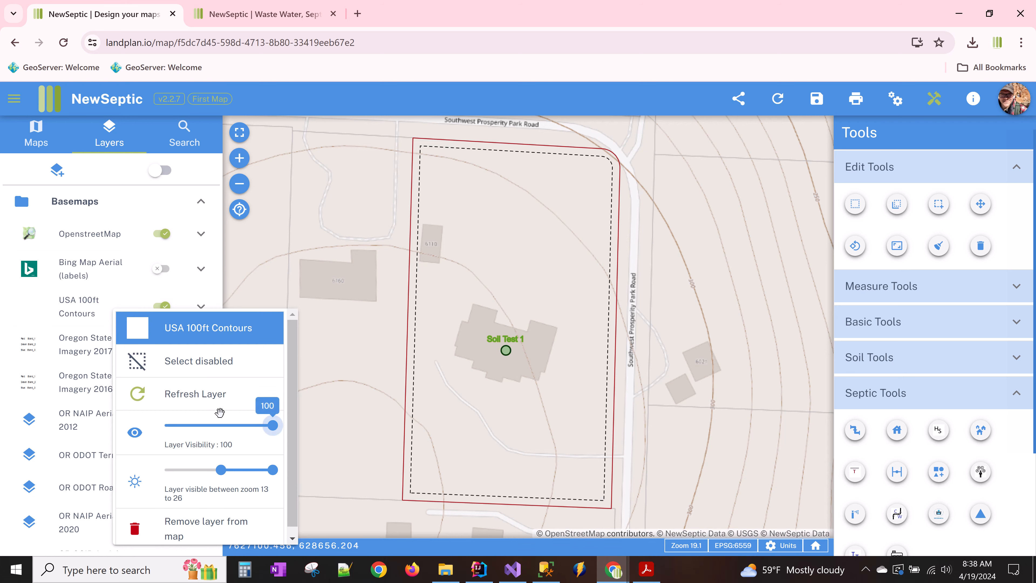
{"action": "left_click", "coordinate": [218, 249]}
{"action": "left_click_drag", "start_coordinate": [531, 301], "coordinate": [524, 303]}
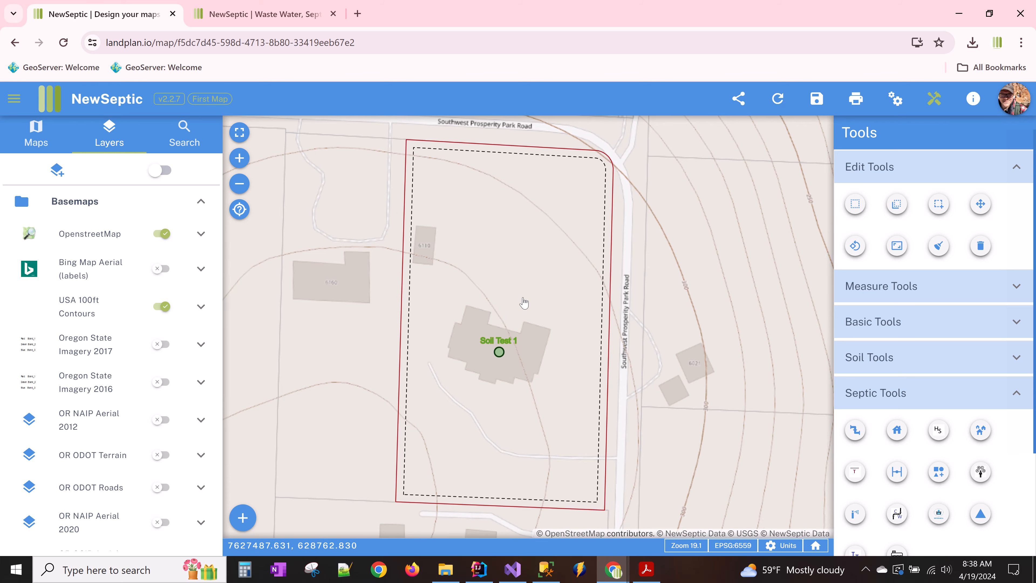
{"action": "scroll", "coordinate": [526, 340], "scroll_direction": "up", "scroll_amount": 2}
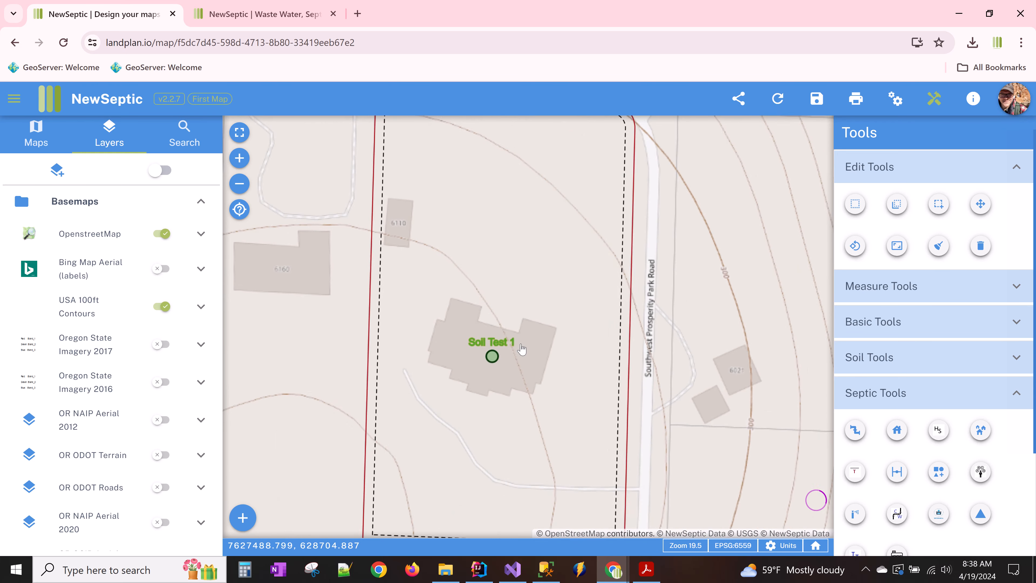
{"action": "left_click", "coordinate": [649, 568]}
{"action": "scroll", "coordinate": [592, 398], "scroll_direction": "down", "scroll_amount": 2}
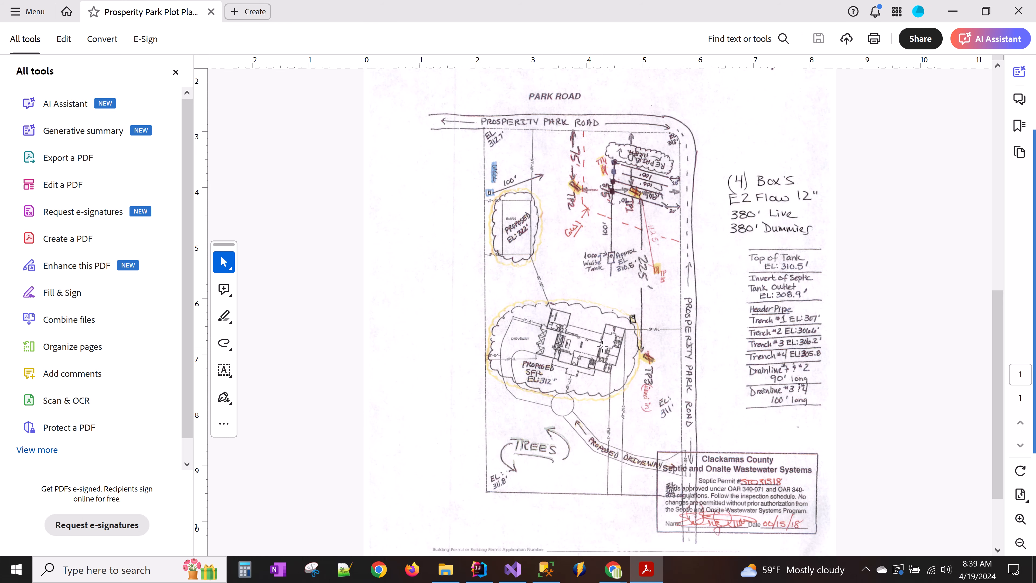
{"action": "scroll", "coordinate": [602, 346], "scroll_direction": "up", "scroll_amount": 5, "text": "ctrl"}
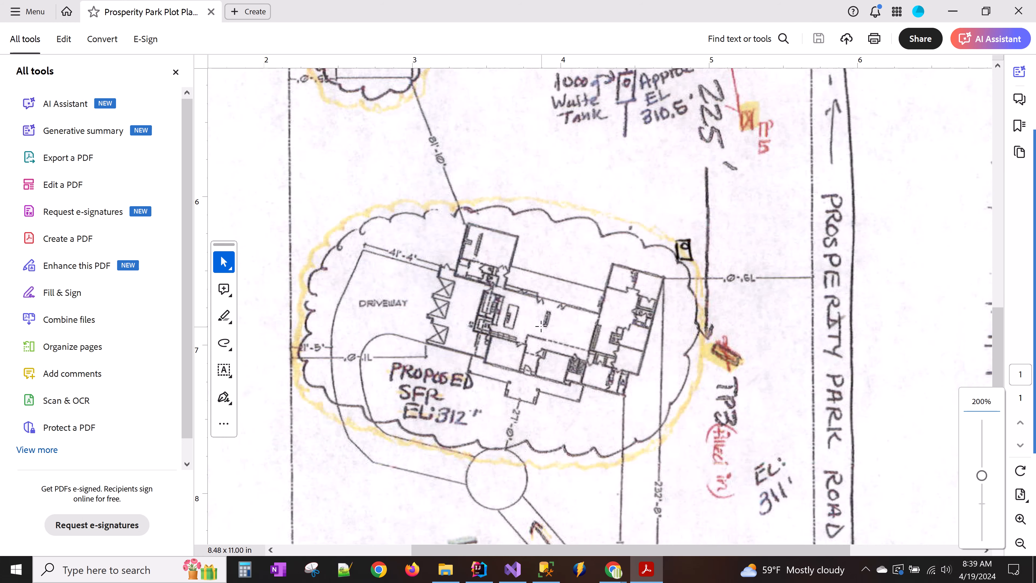
{"action": "scroll", "coordinate": [541, 326], "scroll_direction": "up", "scroll_amount": 4, "text": "ctrl"}
{"action": "scroll", "coordinate": [540, 325], "scroll_direction": "down", "scroll_amount": 4, "text": "ctrl"}
{"action": "scroll", "coordinate": [372, 337], "scroll_direction": "down", "scroll_amount": 2, "text": "ctrl"}
{"action": "scroll", "coordinate": [339, 357], "scroll_direction": "up", "scroll_amount": 3, "text": "ctrl"}
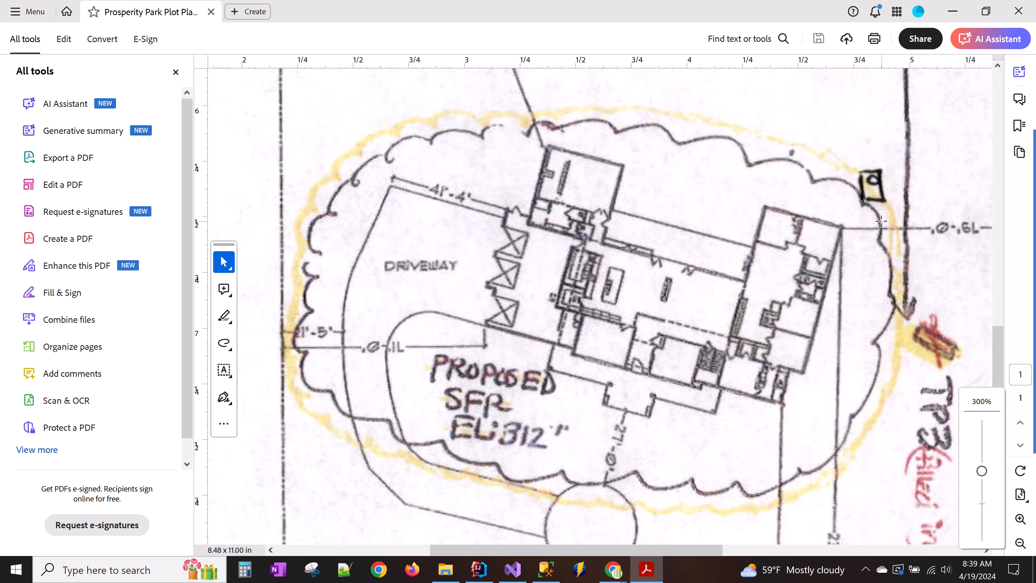
{"action": "scroll", "coordinate": [854, 246], "scroll_direction": "down", "scroll_amount": 2, "text": "ctrl"}
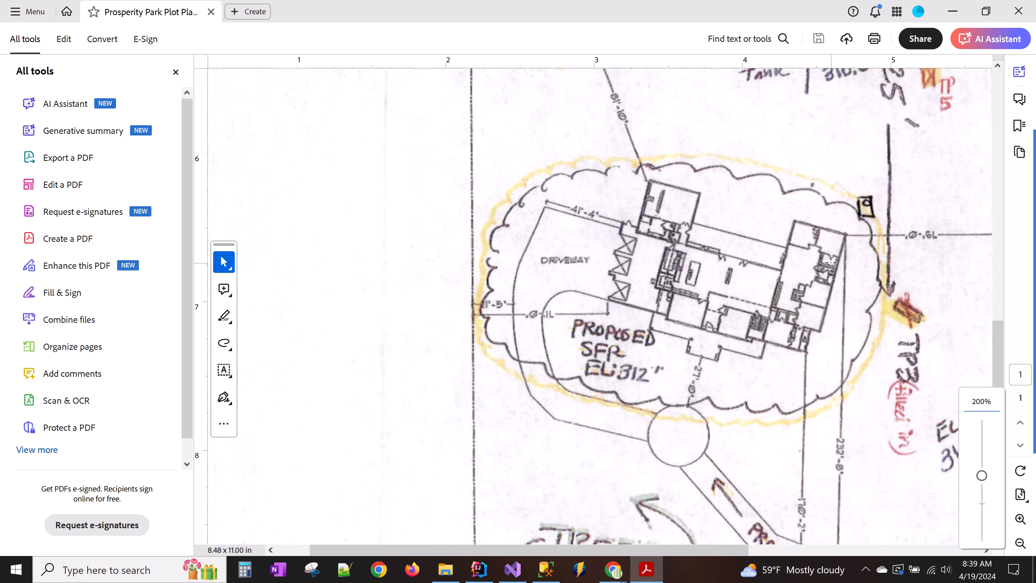
{"action": "scroll", "coordinate": [831, 262], "scroll_direction": "down", "scroll_amount": 2, "text": "ctrl"}
{"action": "scroll", "coordinate": [818, 276], "scroll_direction": "up", "scroll_amount": 3}
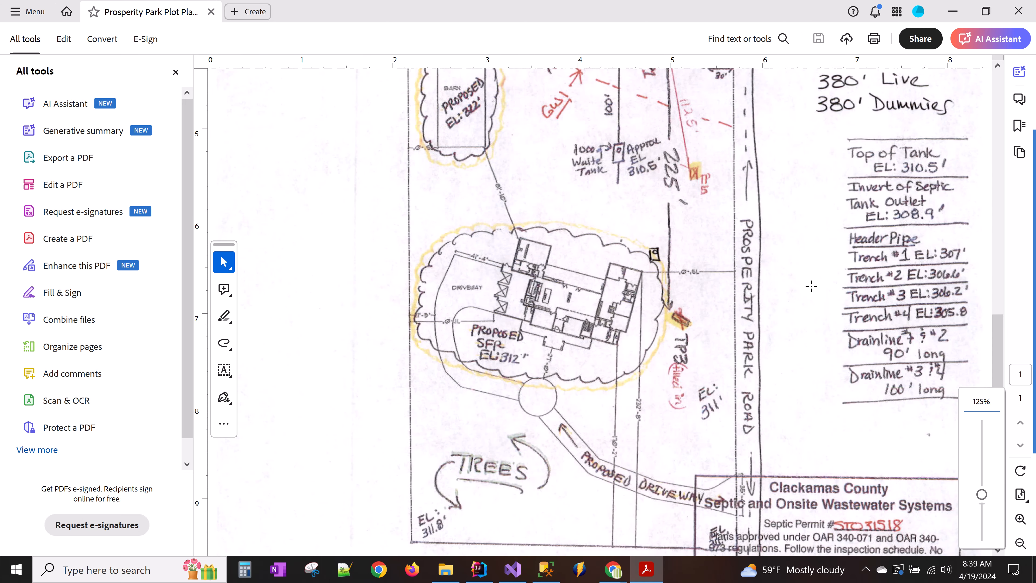
{"action": "left_click", "coordinate": [613, 569]}
{"action": "scroll", "coordinate": [412, 241], "scroll_direction": "down", "scroll_amount": 3}
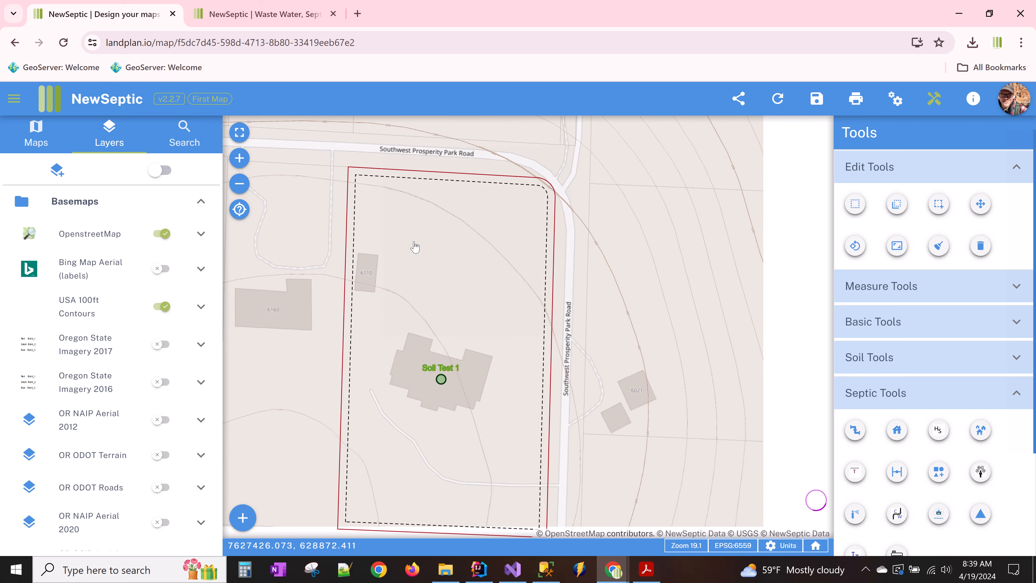
- Measure the parcel's south edge with Draw Measure Length, giving 275.45 ft
{"action": "left_click_drag", "start_coordinate": [415, 247], "coordinate": [403, 239]}
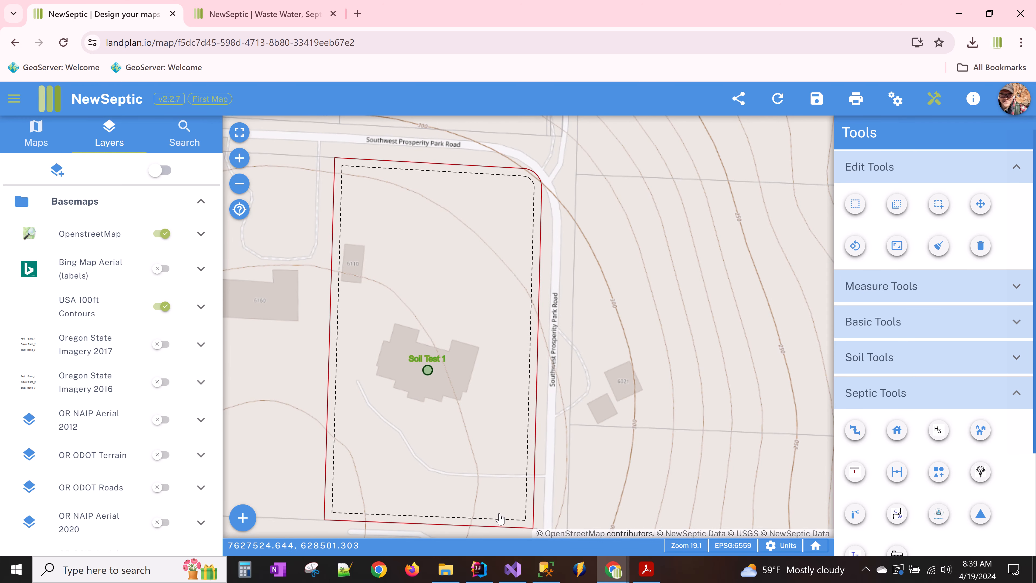
{"action": "left_click_drag", "start_coordinate": [502, 516], "coordinate": [492, 486]}
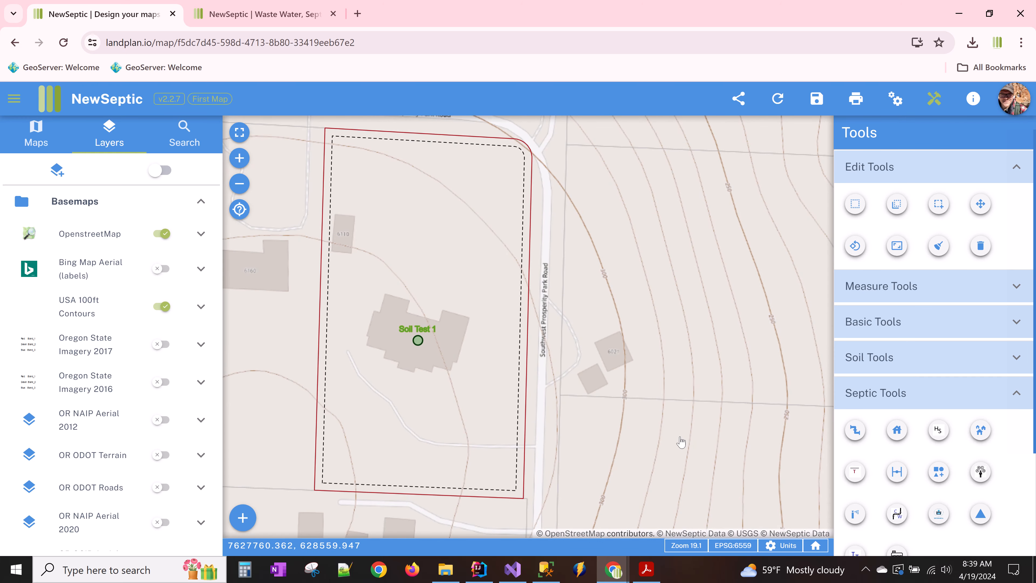
{"action": "left_click", "coordinate": [897, 300]}
{"action": "left_click", "coordinate": [862, 323]}
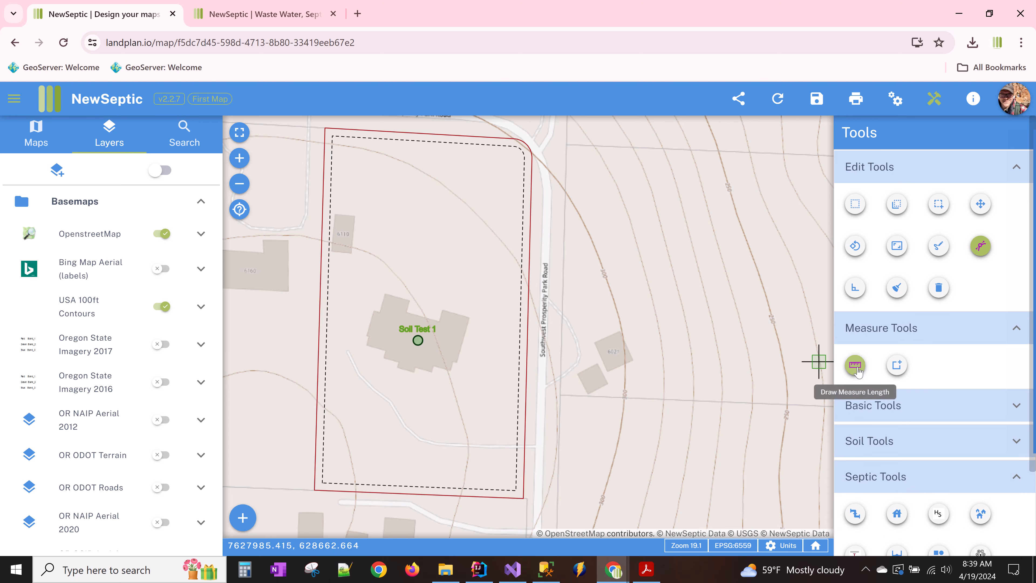
{"action": "left_click", "coordinate": [523, 497]}
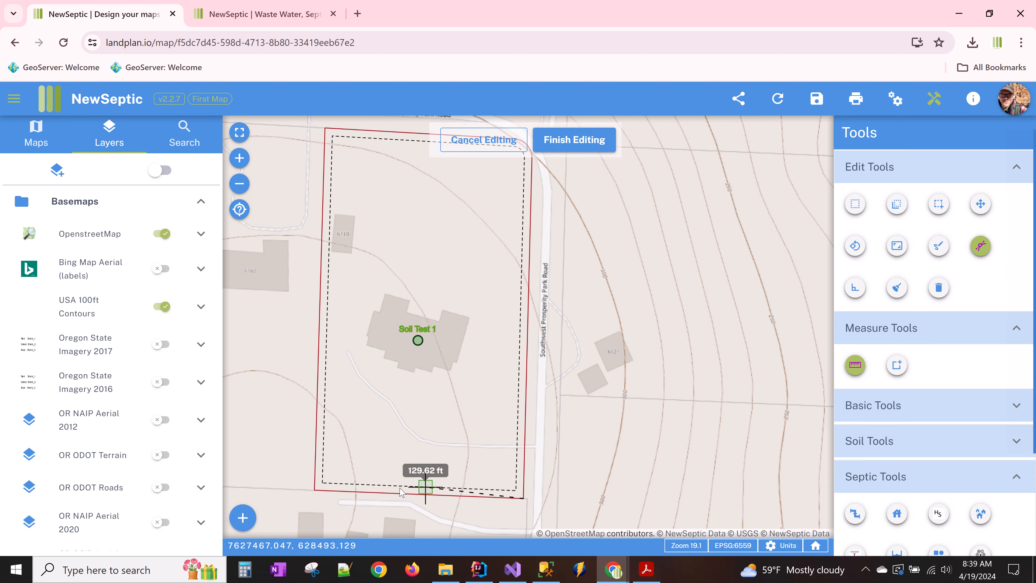
{"action": "double_click", "coordinate": [315, 490]}
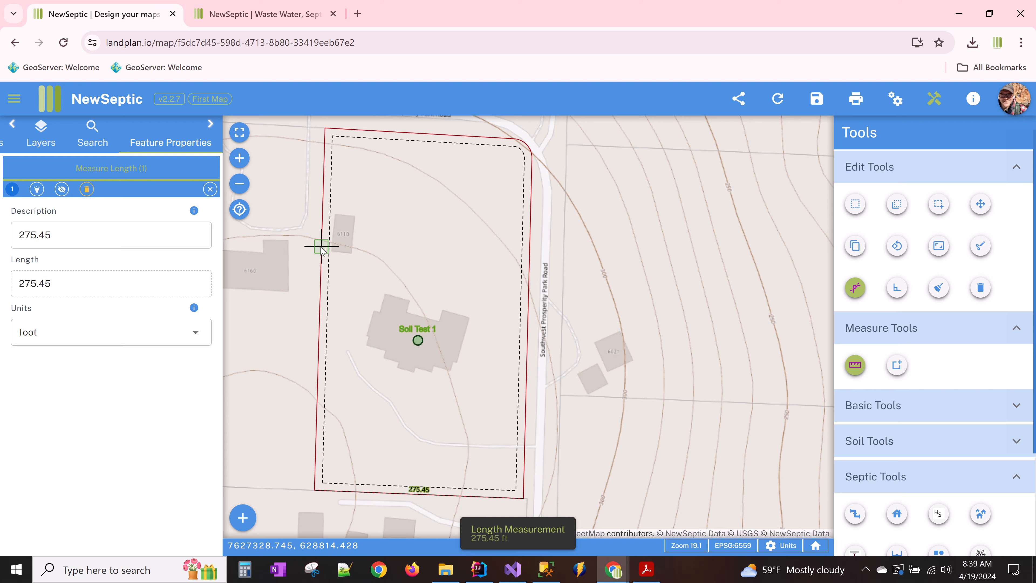
- Save the Snap tool settings and measure the parcel's west edge at 477.49 ft
{"action": "left_click", "coordinate": [856, 288]}
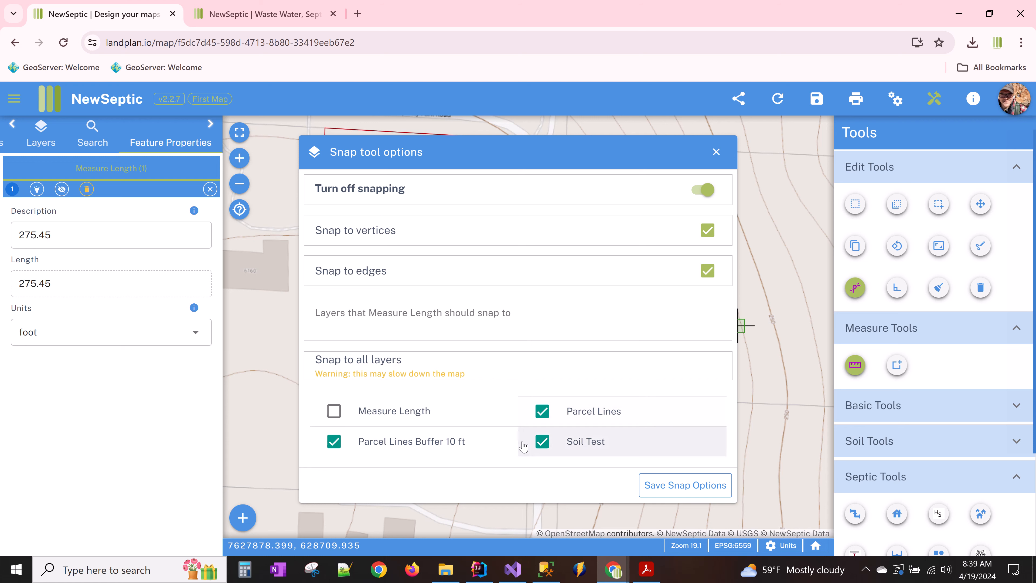
{"action": "left_click", "coordinate": [685, 486]}
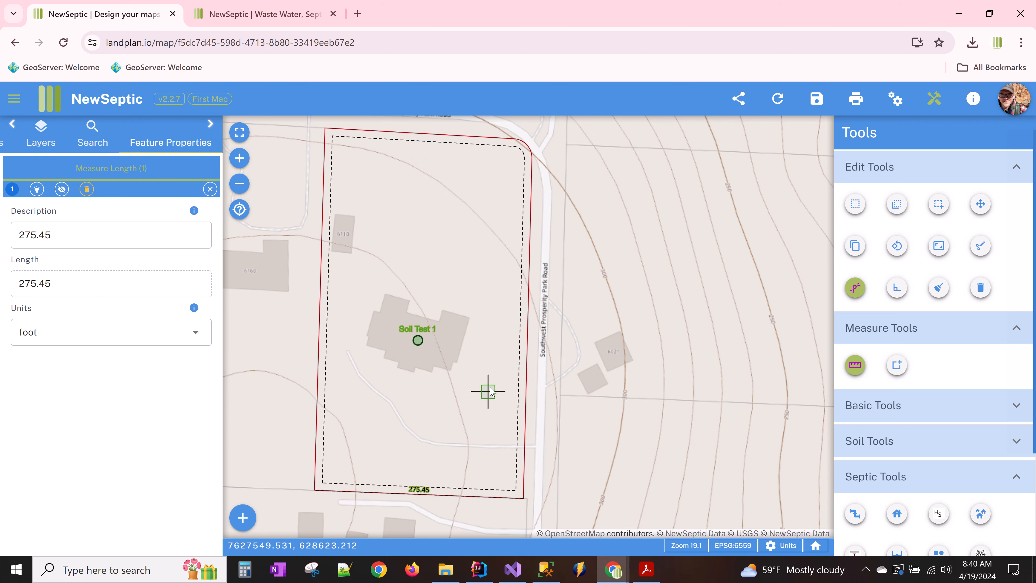
{"action": "left_click", "coordinate": [325, 130]}
{"action": "double_click", "coordinate": [314, 489]}
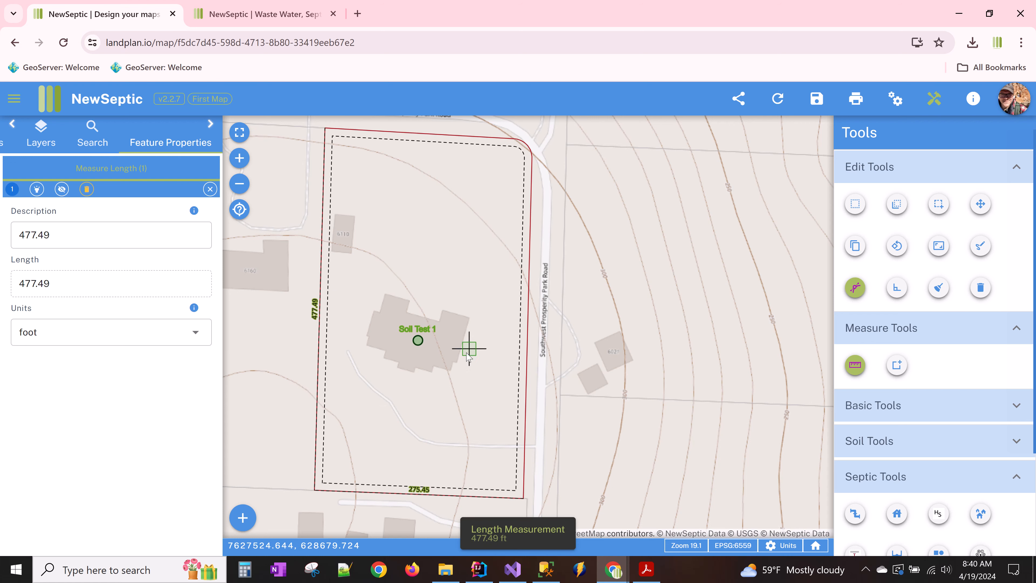
{"action": "mouse_move", "coordinate": [493, 355]}
{"action": "left_mouse_down"}
{"action": "mouse_move", "coordinate": [498, 325]}
{"action": "mouse_move", "coordinate": [480, 353]}
{"action": "left_mouse_up"}
{"action": "left_click", "coordinate": [940, 207]}
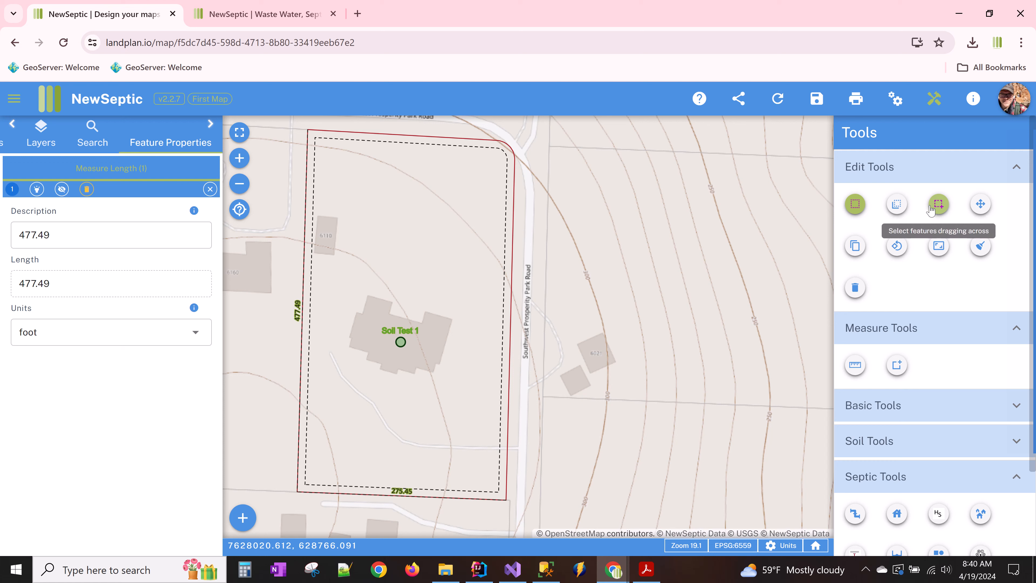
- Box-select the two measurement lines at the lower-left corner and delete them
{"action": "left_click_drag", "start_coordinate": [280, 408], "coordinate": [370, 493]}
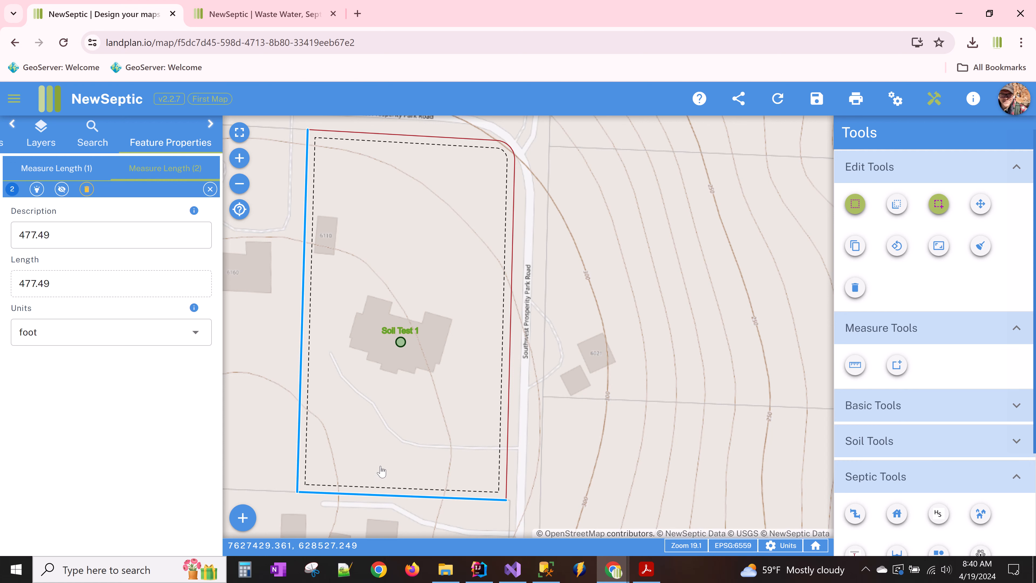
{"action": "left_click", "coordinate": [855, 288]}
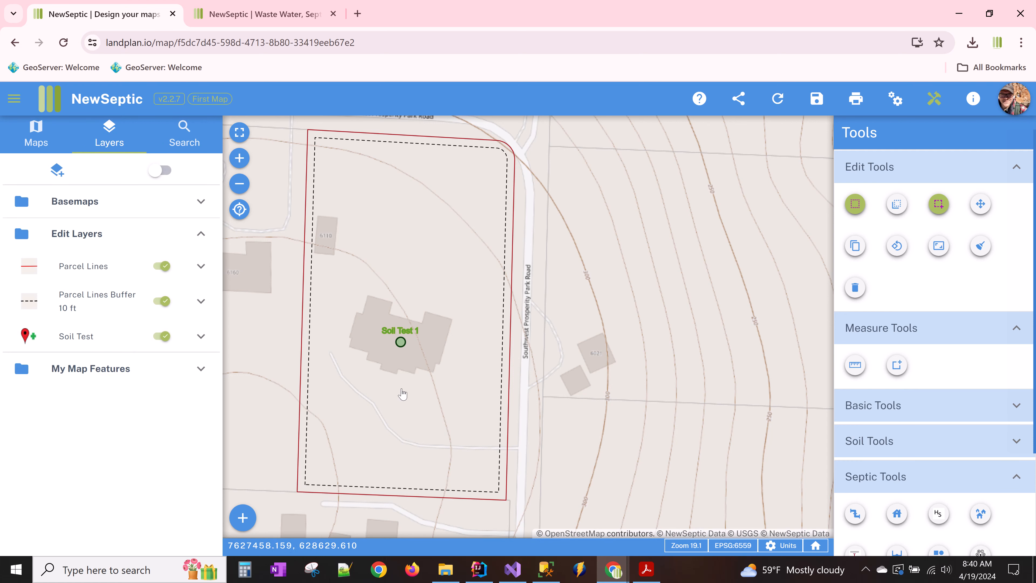
{"action": "left_click_drag", "start_coordinate": [394, 406], "coordinate": [401, 413]}
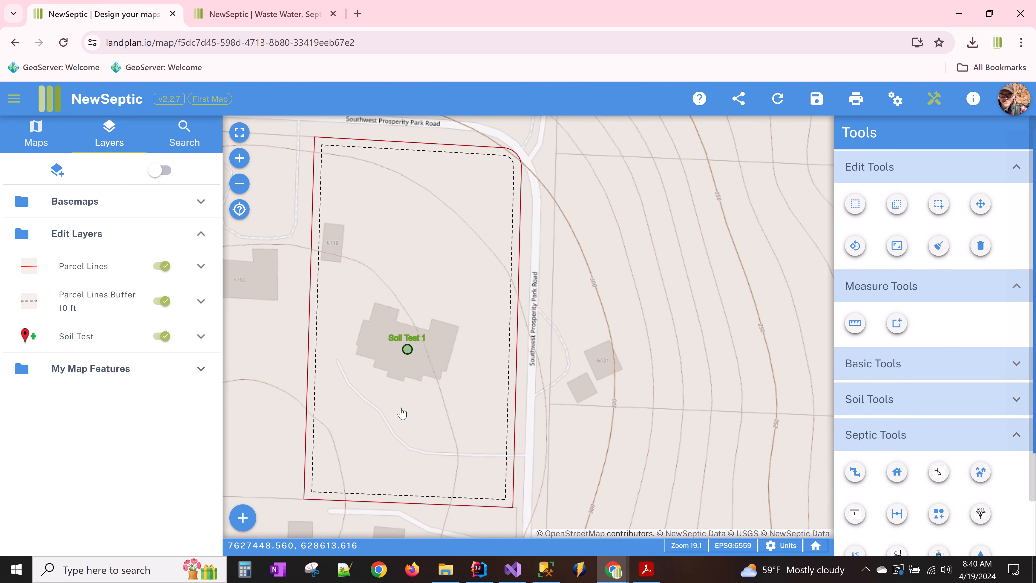
{"action": "scroll", "coordinate": [402, 413], "scroll_direction": "up", "scroll_amount": 3}
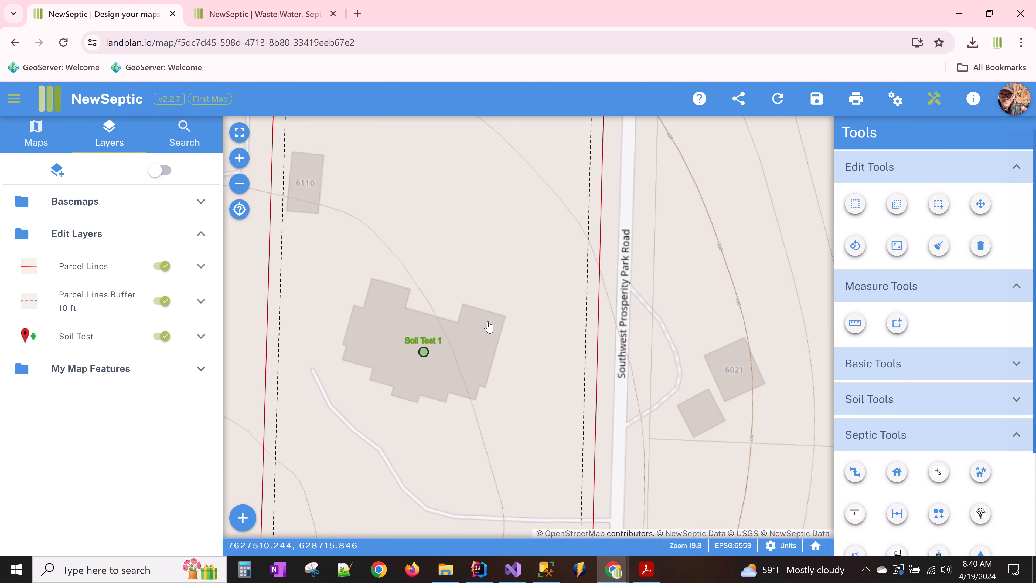
- Turn on the OR OSIP Aerial 2022 imagery from the basemap list
{"action": "left_click_drag", "start_coordinate": [489, 329], "coordinate": [495, 339]}
{"action": "left_click", "coordinate": [165, 206]}
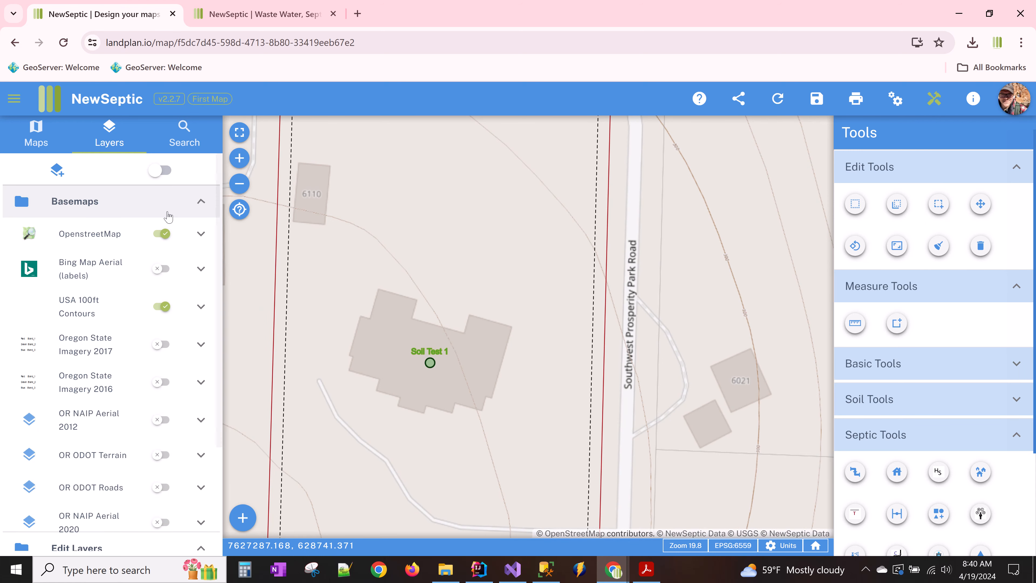
{"action": "scroll", "coordinate": [145, 396], "scroll_direction": "down", "scroll_amount": 3}
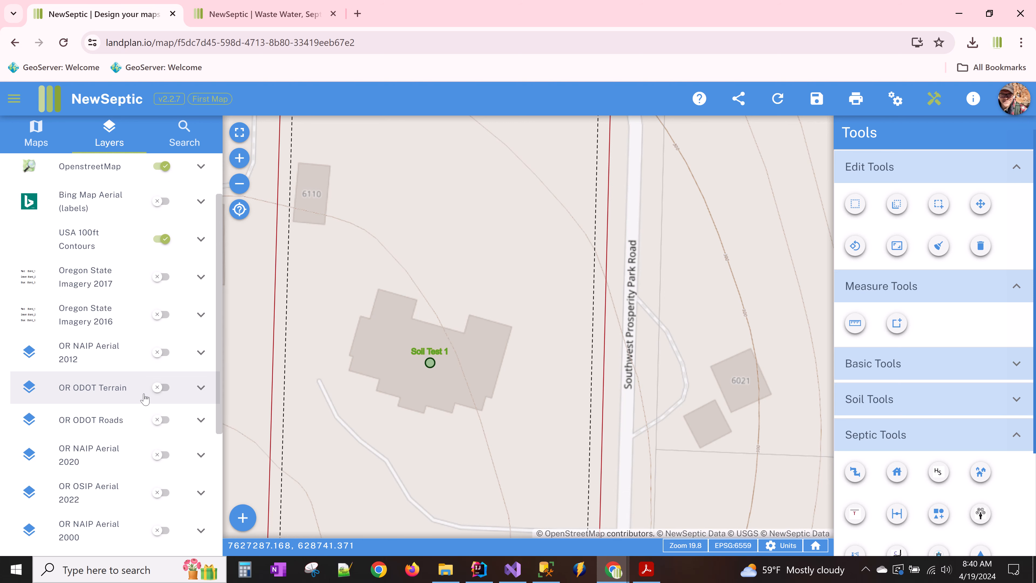
{"action": "scroll", "coordinate": [145, 391], "scroll_direction": "down", "scroll_amount": 2}
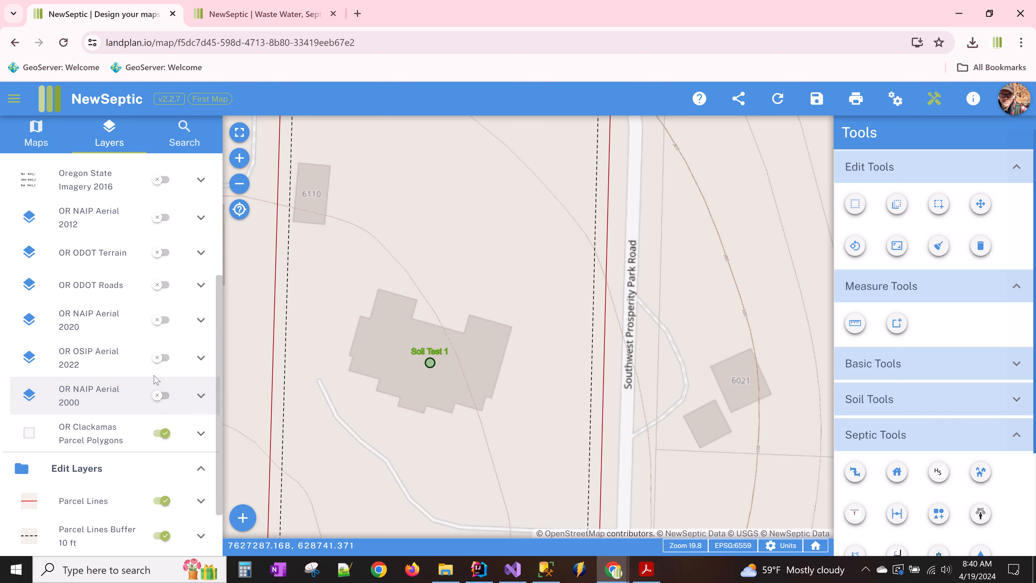
{"action": "left_click", "coordinate": [163, 358]}
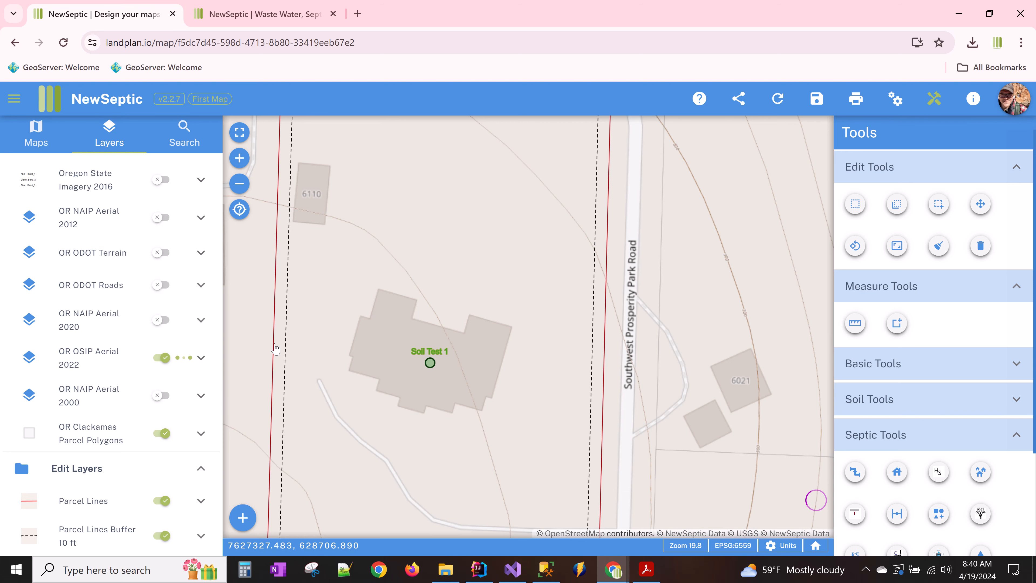
{"action": "left_click_drag", "start_coordinate": [275, 348], "coordinate": [282, 348]}
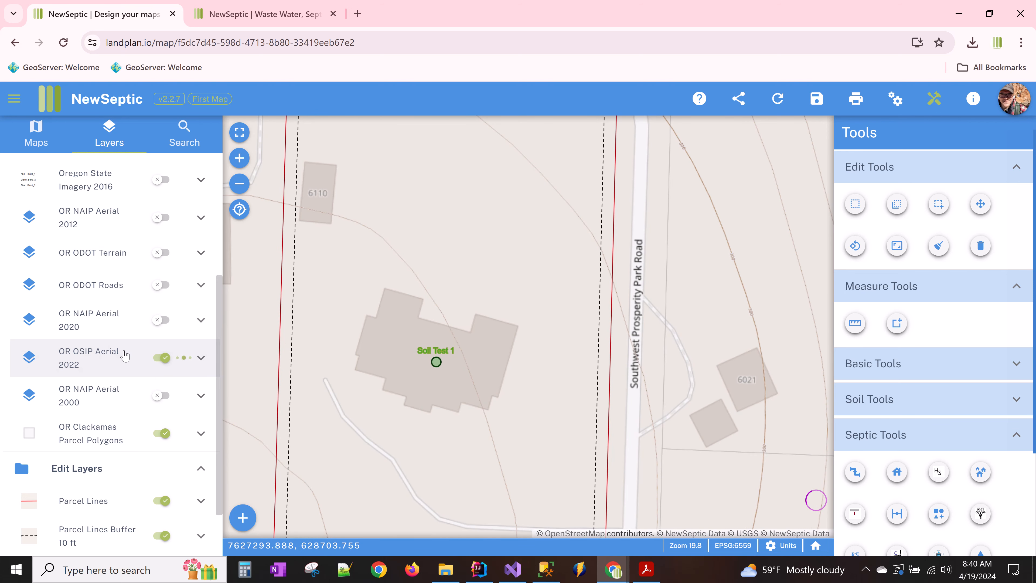
{"action": "scroll", "coordinate": [126, 356], "scroll_direction": "up", "scroll_amount": 6}
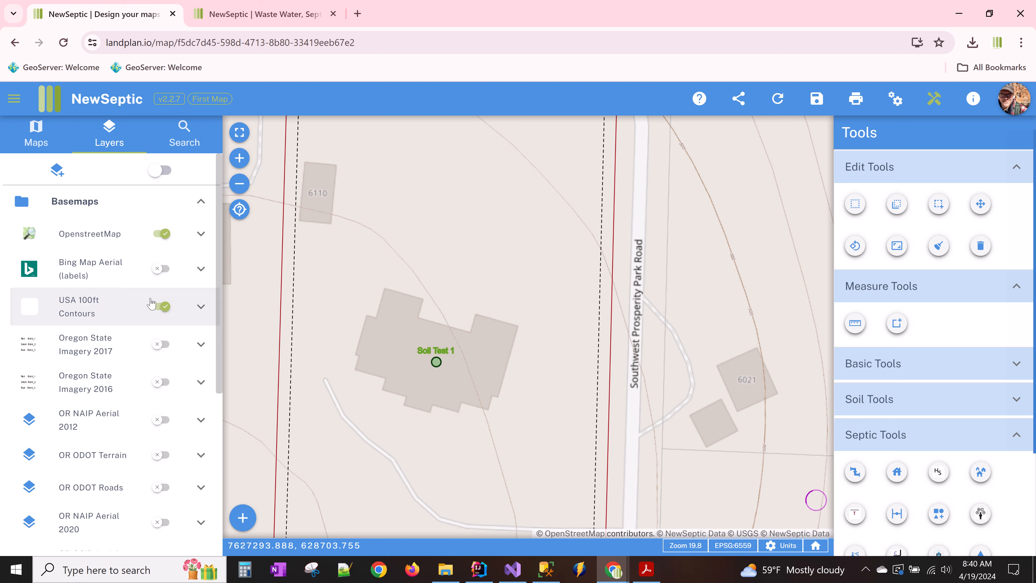
{"action": "scroll", "coordinate": [127, 326], "scroll_direction": "down", "scroll_amount": 5}
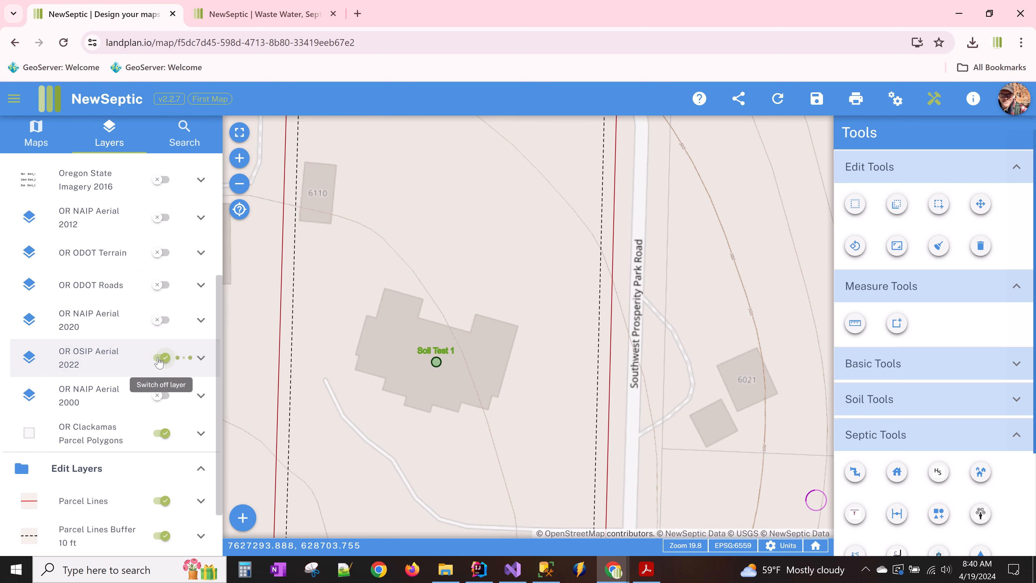
{"action": "scroll", "coordinate": [150, 303], "scroll_direction": "up", "scroll_amount": 5}
- Turn on Bing Map Aerial and set its visibility to about 44%
{"action": "left_click", "coordinate": [165, 269]}
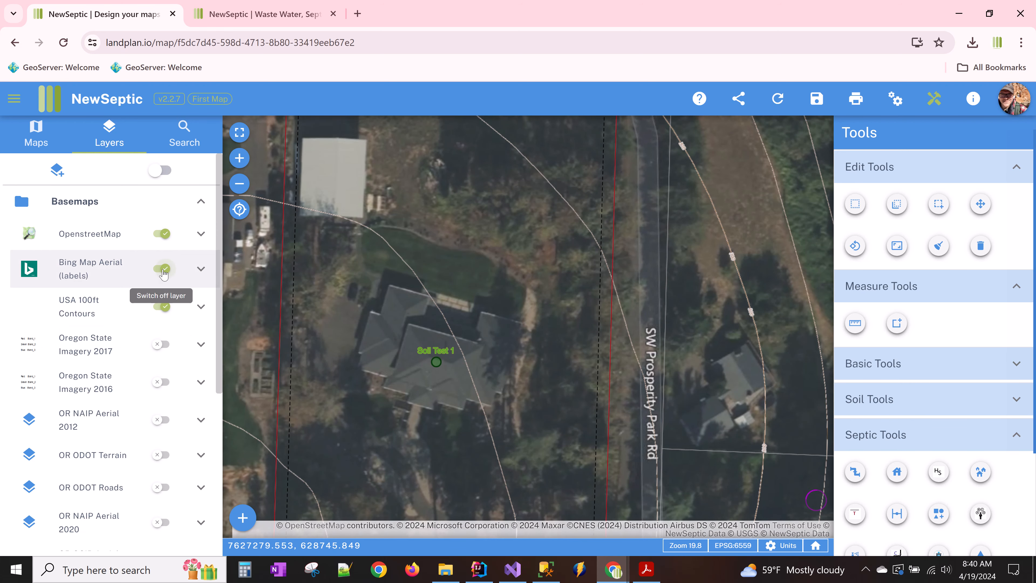
{"action": "left_click_drag", "start_coordinate": [366, 290], "coordinate": [396, 352]}
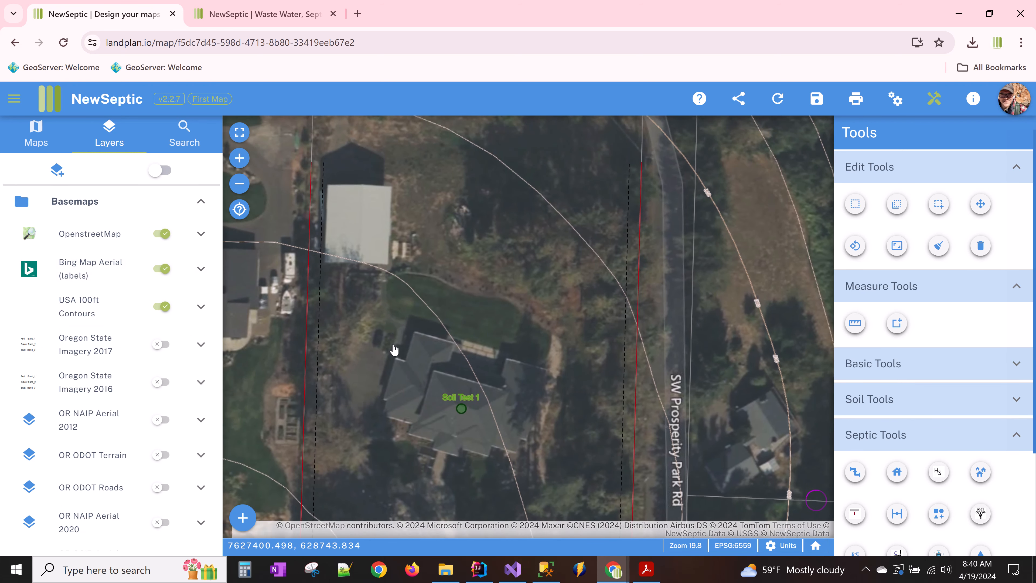
{"action": "left_click", "coordinate": [89, 271]}
{"action": "left_click_drag", "start_coordinate": [247, 352], "coordinate": [178, 355]}
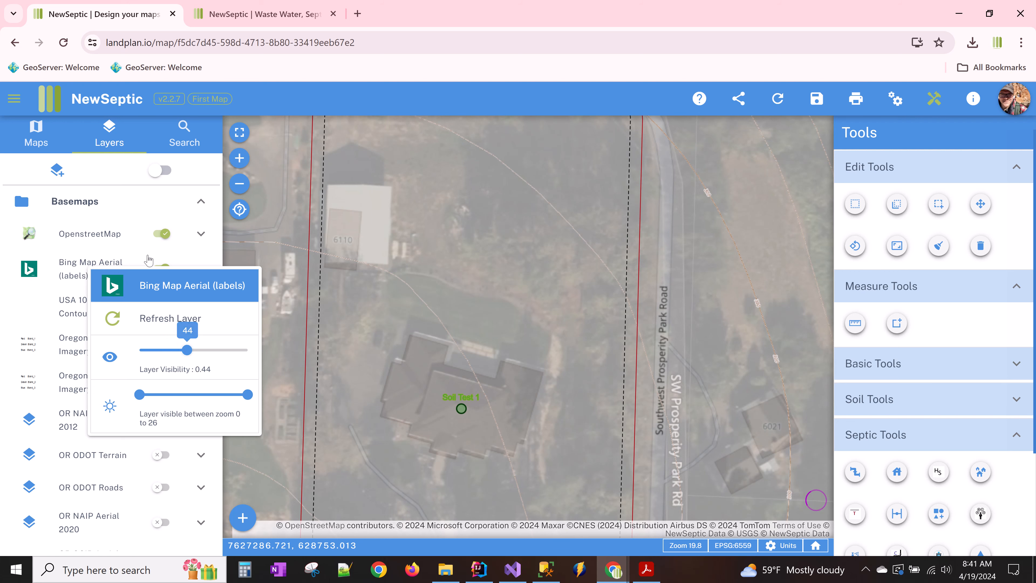
{"action": "left_click", "coordinate": [162, 269]}
- Switch off the Bing Map Aerial, OpenstreetMap and USA 100ft Contours basemaps
{"action": "left_click", "coordinate": [162, 306]}
{"action": "left_click_drag", "start_coordinate": [443, 319], "coordinate": [447, 304]}
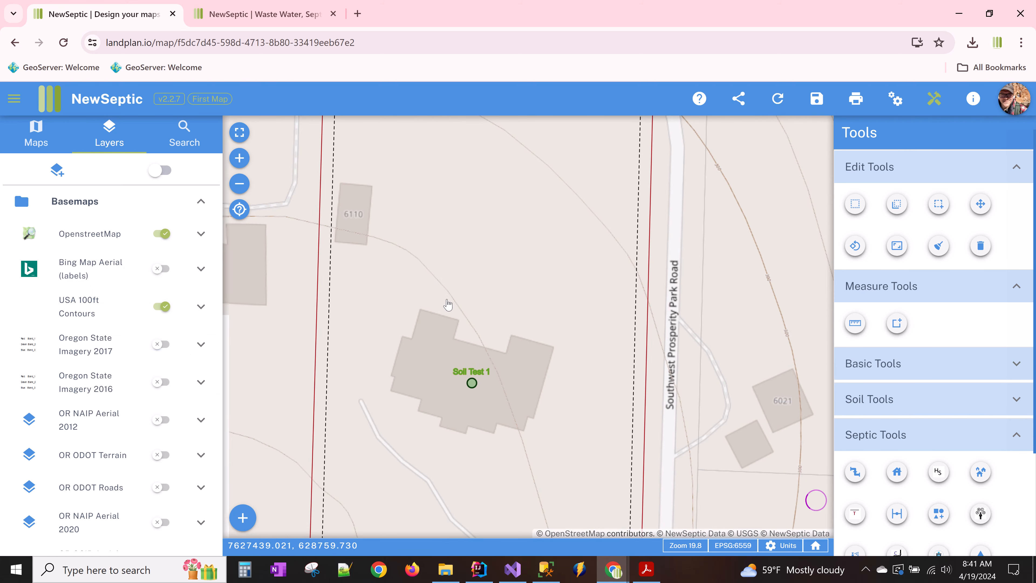
{"action": "left_click", "coordinate": [162, 233]}
{"action": "scroll", "coordinate": [439, 326], "scroll_direction": "down", "scroll_amount": 1}
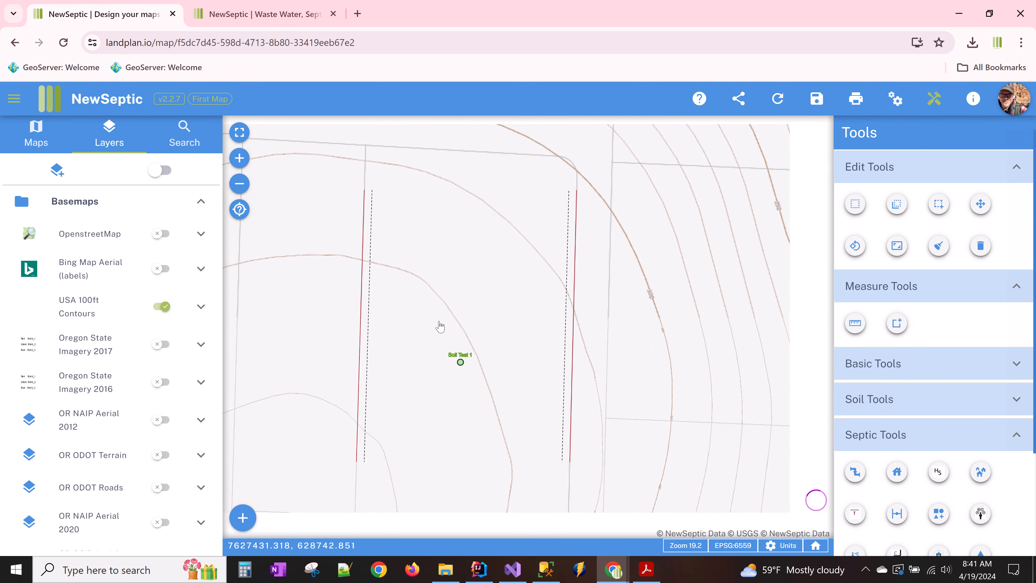
{"action": "left_click_drag", "start_coordinate": [430, 342], "coordinate": [425, 331]}
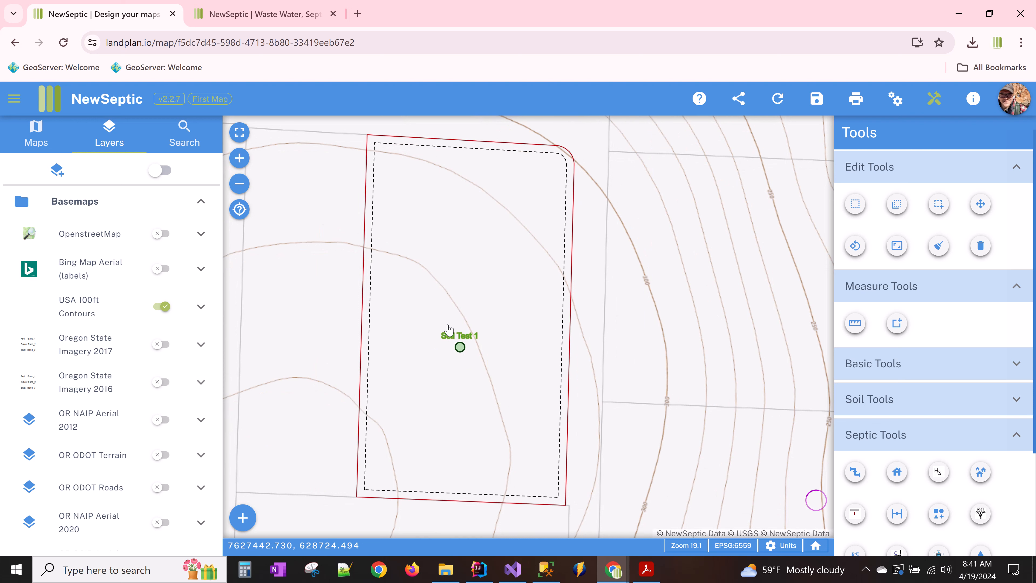
{"action": "left_click", "coordinate": [201, 202]}
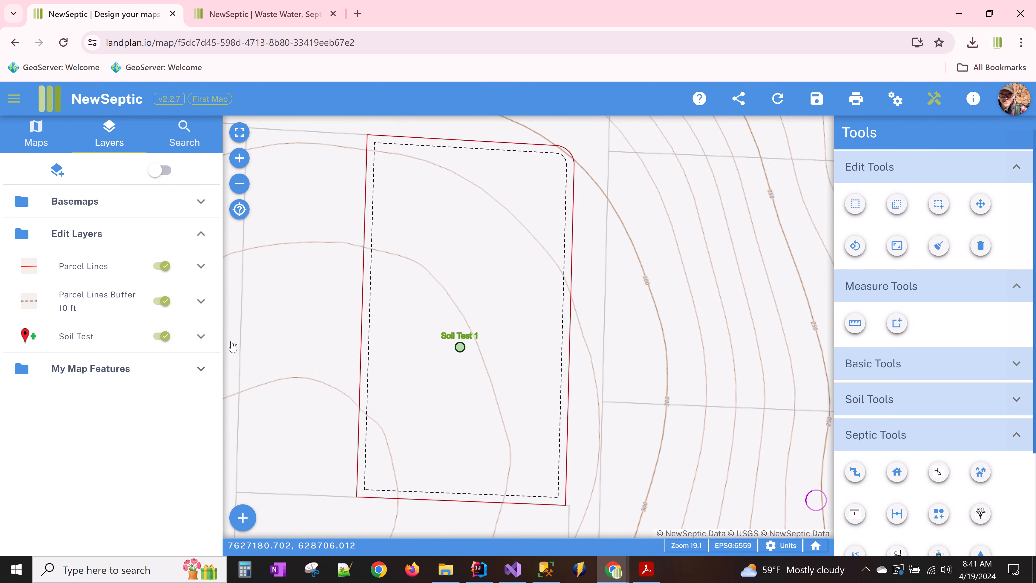
{"action": "left_click", "coordinate": [185, 203]}
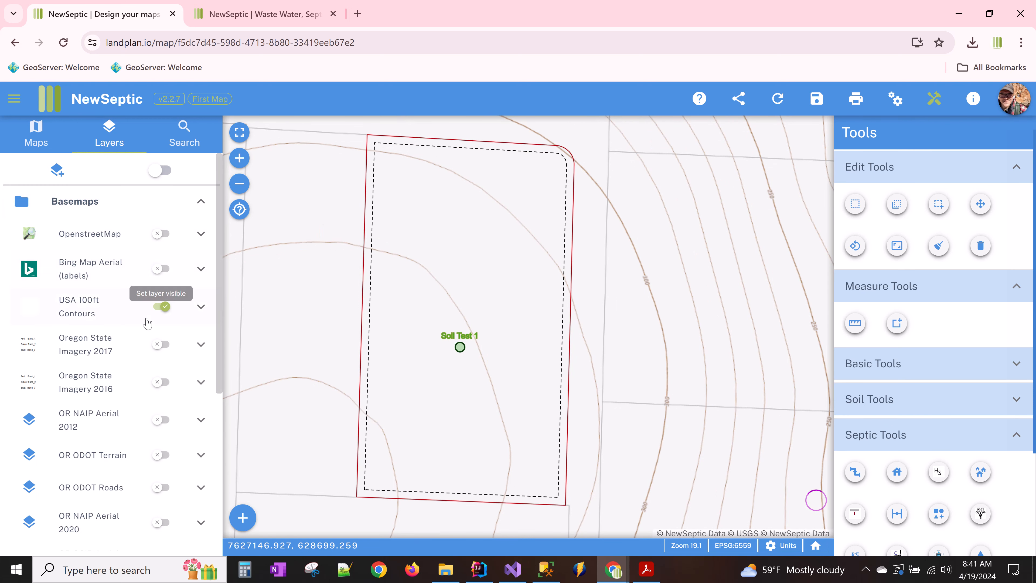
{"action": "scroll", "coordinate": [155, 306], "scroll_direction": "down", "scroll_amount": 3}
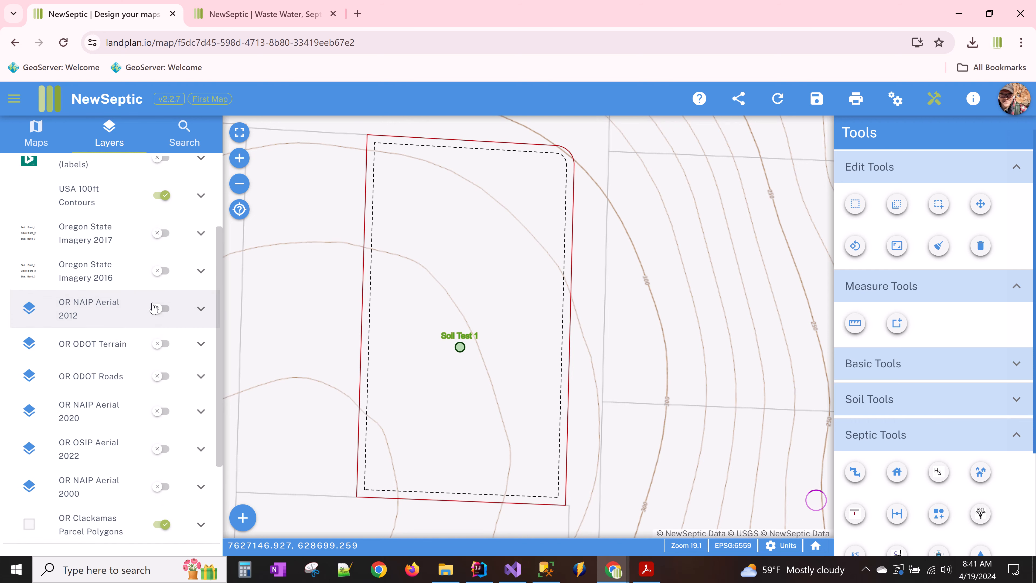
{"action": "scroll", "coordinate": [154, 302], "scroll_direction": "up", "scroll_amount": 2}
{"action": "left_click", "coordinate": [161, 240]}
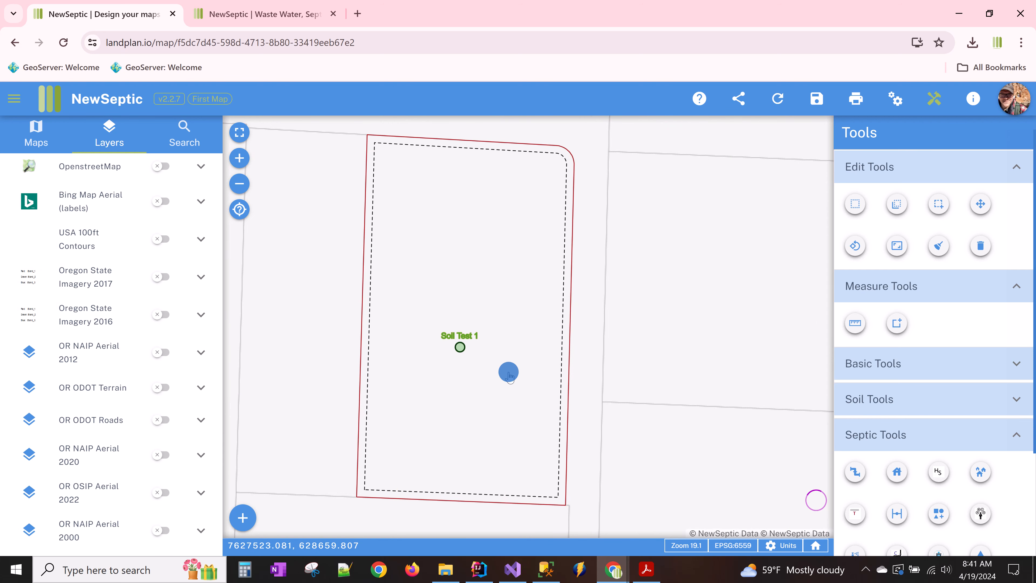
- Hide the Soil Test layer and bring the plot plan PDF to the front
{"action": "left_click_drag", "start_coordinate": [509, 372], "coordinate": [477, 387]}
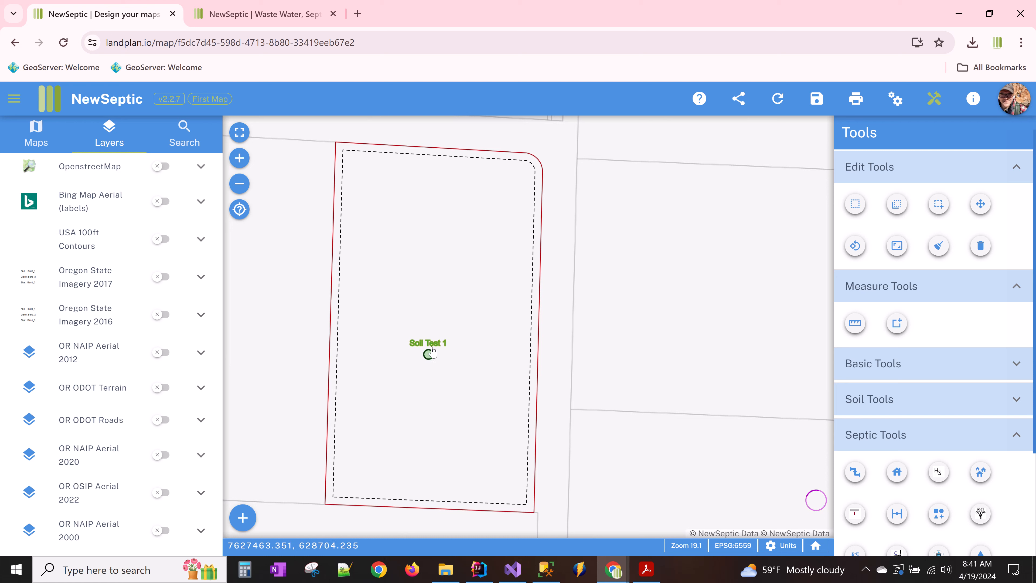
{"action": "scroll", "coordinate": [105, 406], "scroll_direction": "down", "scroll_amount": 2}
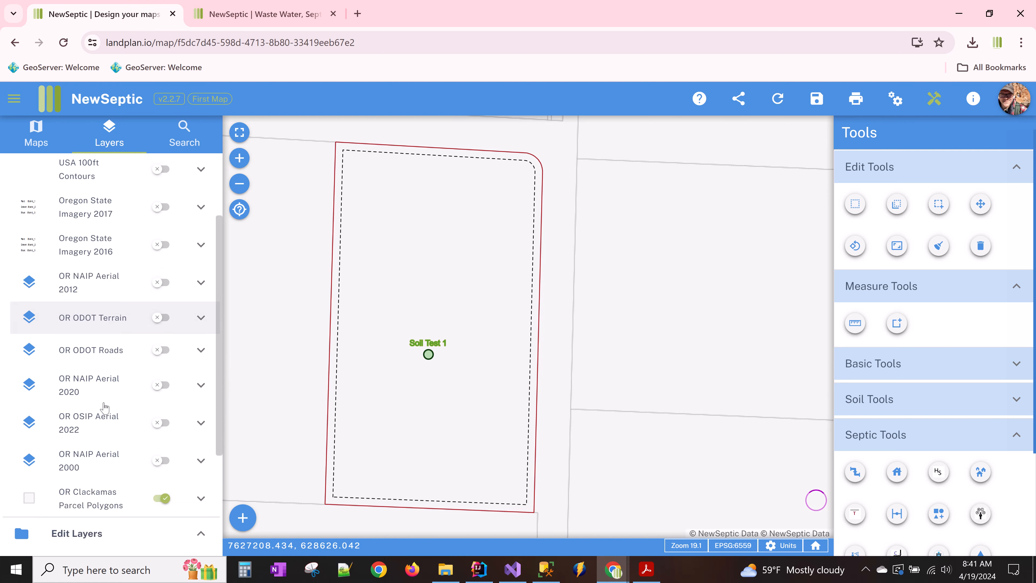
{"action": "scroll", "coordinate": [104, 407], "scroll_direction": "down", "scroll_amount": 3}
{"action": "left_click", "coordinate": [161, 502]}
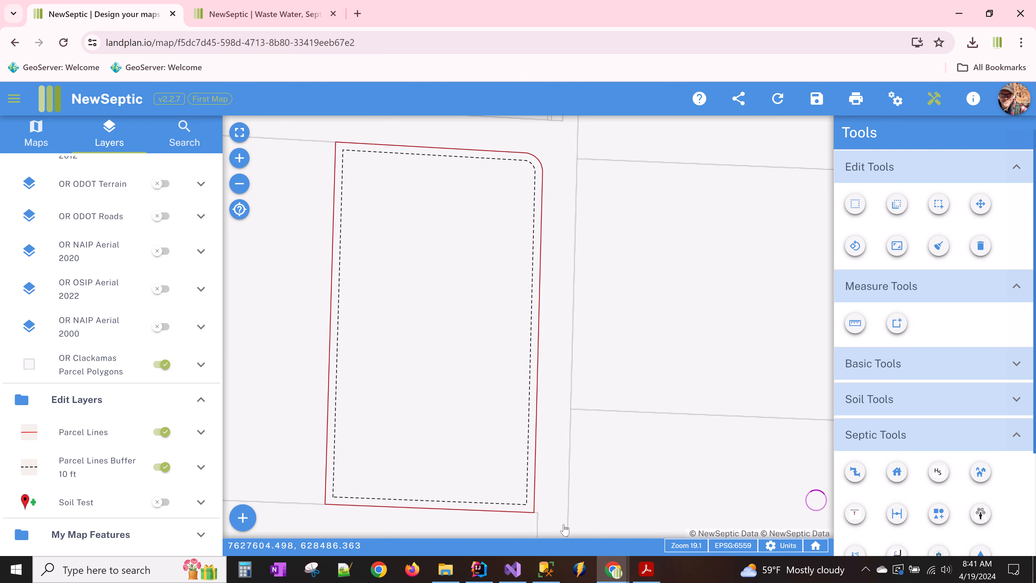
{"action": "left_click", "coordinate": [647, 570]}
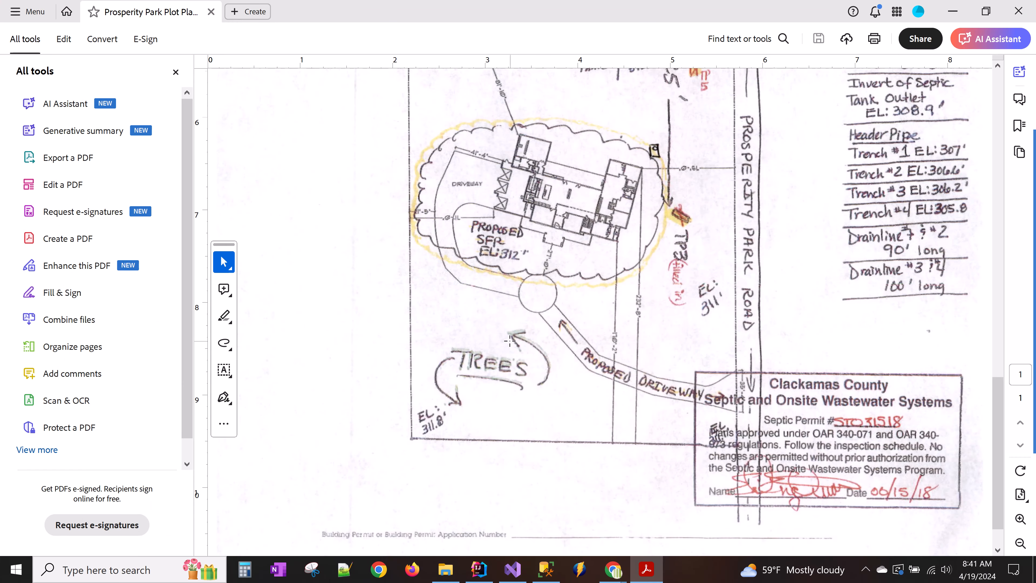
- Zoom the plot plan between 150% and 400% around the barn, well and test pits, then return to NewSeptic
{"action": "scroll", "coordinate": [509, 341], "scroll_direction": "up", "scroll_amount": 8}
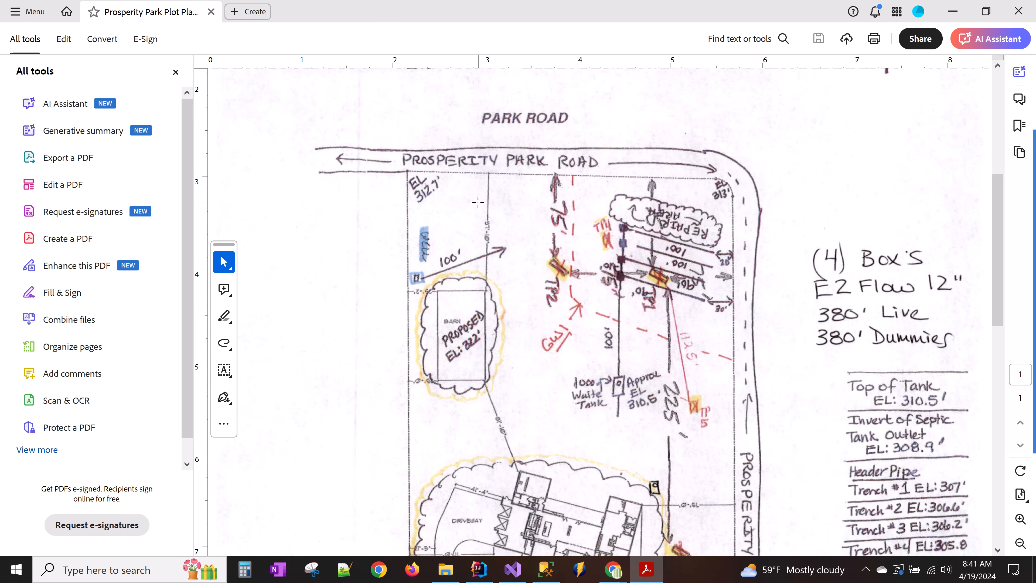
{"action": "scroll", "coordinate": [497, 250], "scroll_direction": "up", "scroll_amount": 2, "text": "ctrl"}
{"action": "scroll", "coordinate": [493, 258], "scroll_direction": "up", "scroll_amount": 3, "text": "ctrl"}
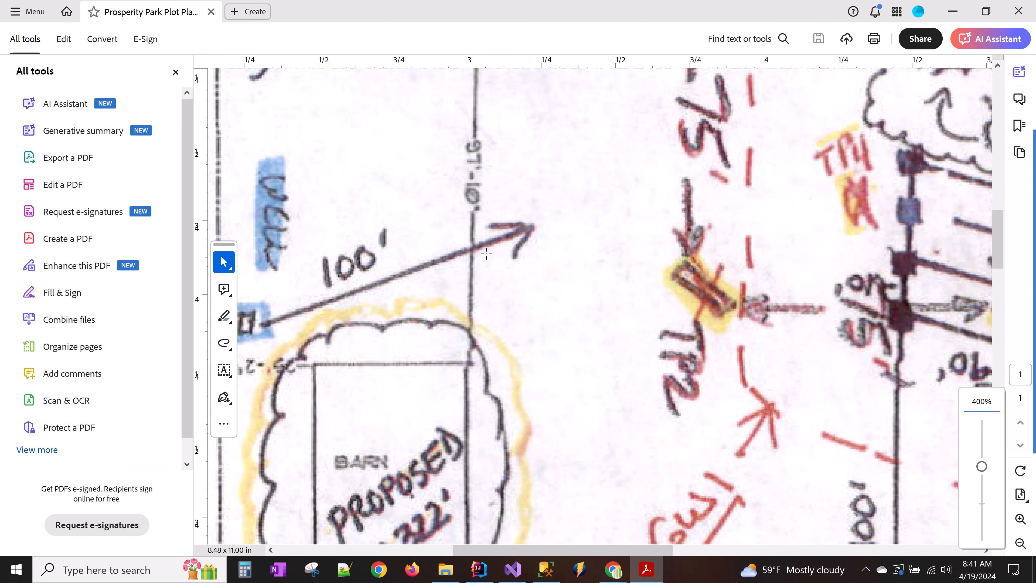
{"action": "scroll", "coordinate": [486, 254], "scroll_direction": "down", "scroll_amount": 3, "text": "ctrl"}
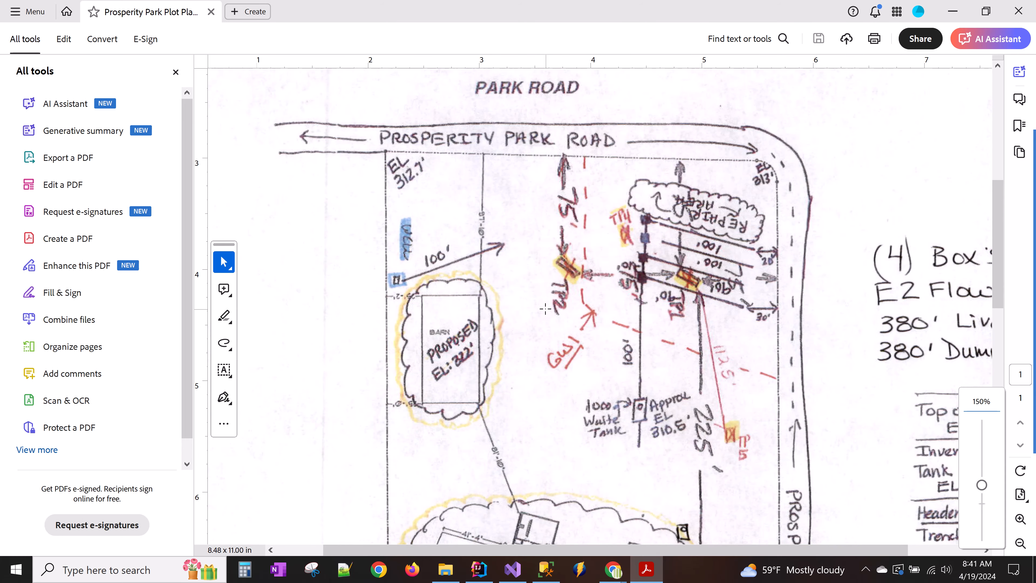
{"action": "scroll", "coordinate": [605, 335], "scroll_direction": "down", "scroll_amount": 2}
{"action": "scroll", "coordinate": [476, 299], "scroll_direction": "up", "scroll_amount": 4, "text": "ctrl"}
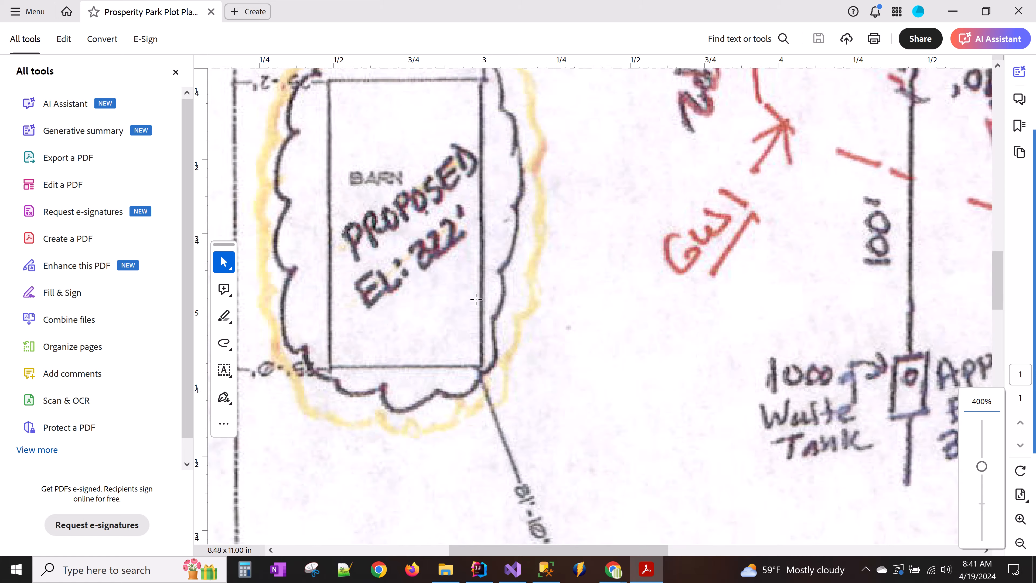
{"action": "scroll", "coordinate": [476, 299], "scroll_direction": "down", "scroll_amount": 2, "text": "ctrl"}
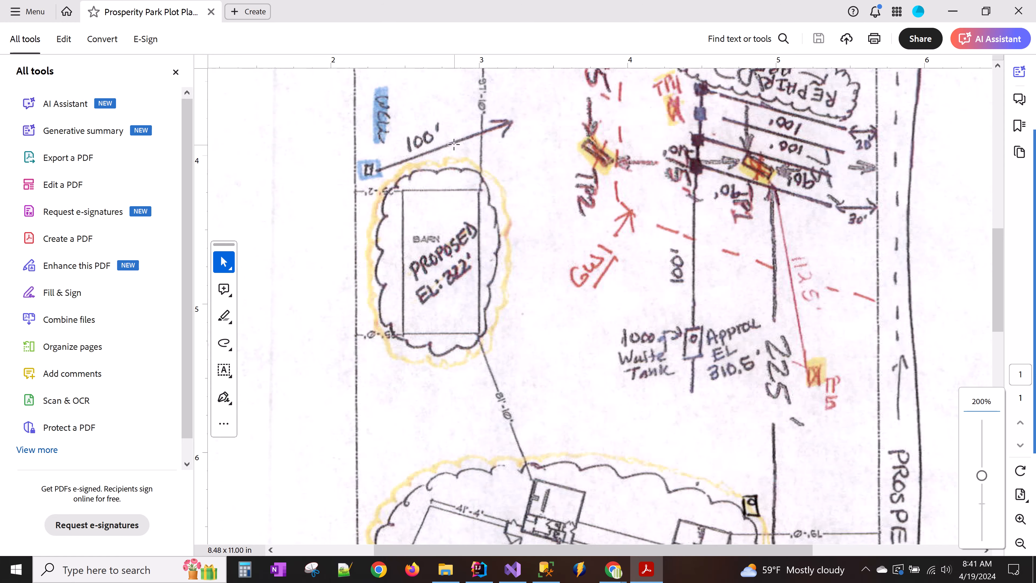
{"action": "scroll", "coordinate": [442, 173], "scroll_direction": "up", "scroll_amount": 1}
{"action": "scroll", "coordinate": [483, 101], "scroll_direction": "up", "scroll_amount": 2, "text": "ctrl"}
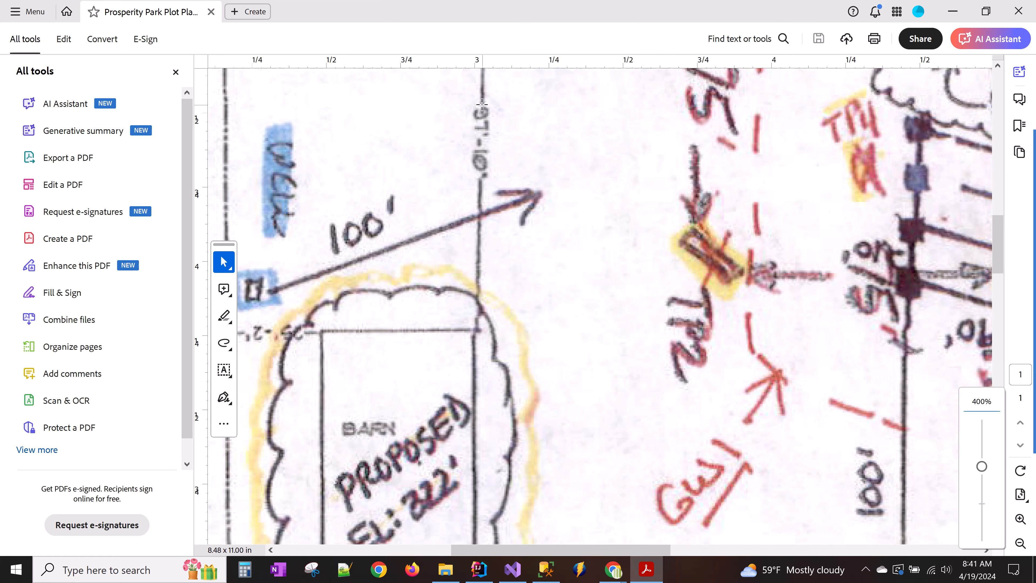
{"action": "scroll", "coordinate": [480, 130], "scroll_direction": "up", "scroll_amount": 4}
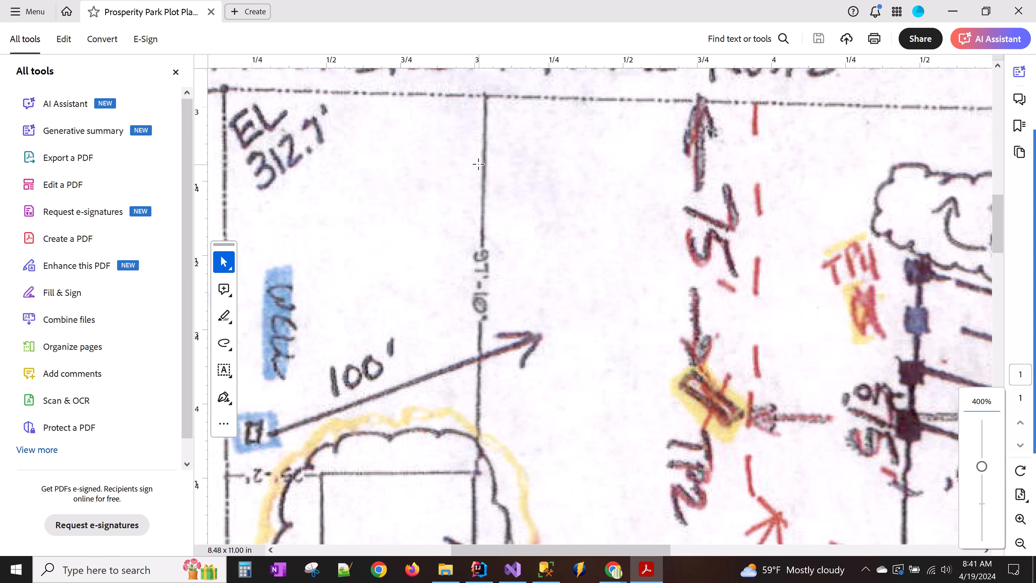
{"action": "scroll", "coordinate": [479, 164], "scroll_direction": "down", "scroll_amount": 2, "text": "ctrl"}
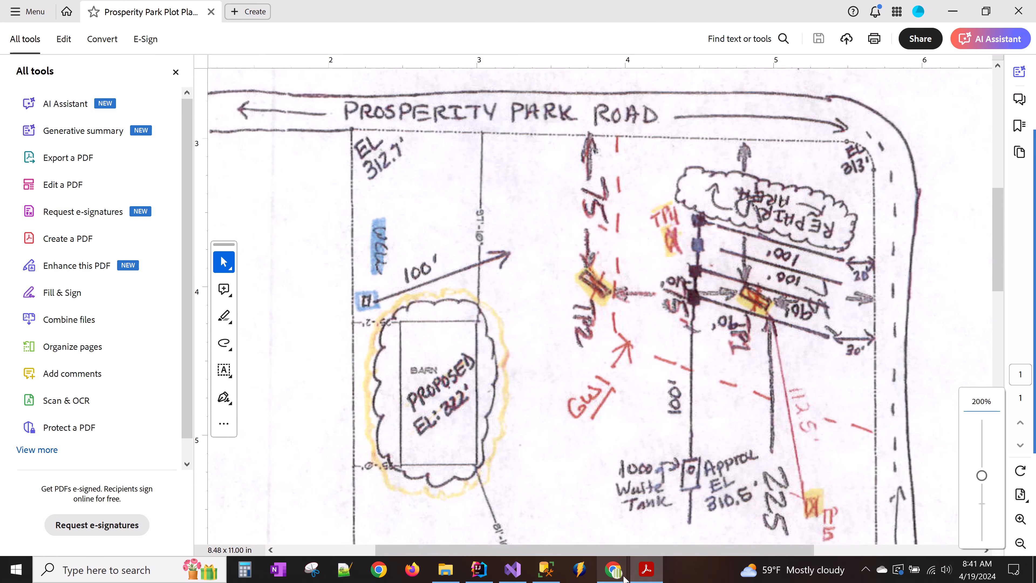
{"action": "left_click", "coordinate": [613, 569]}
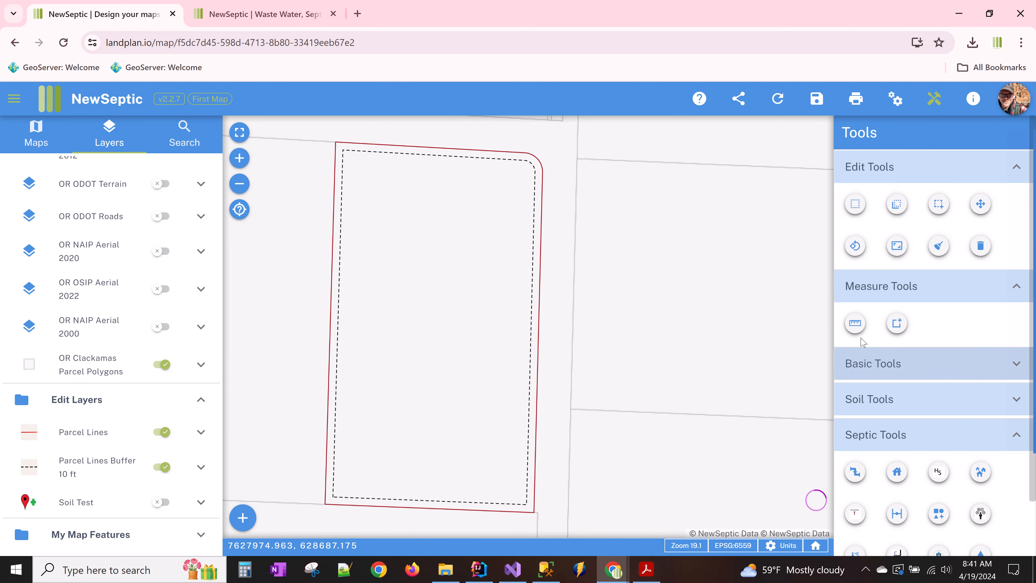
- Start a distance measurement at the parcel's top-left corner with distance-and-azimuth entry
{"action": "left_click", "coordinate": [855, 324]}
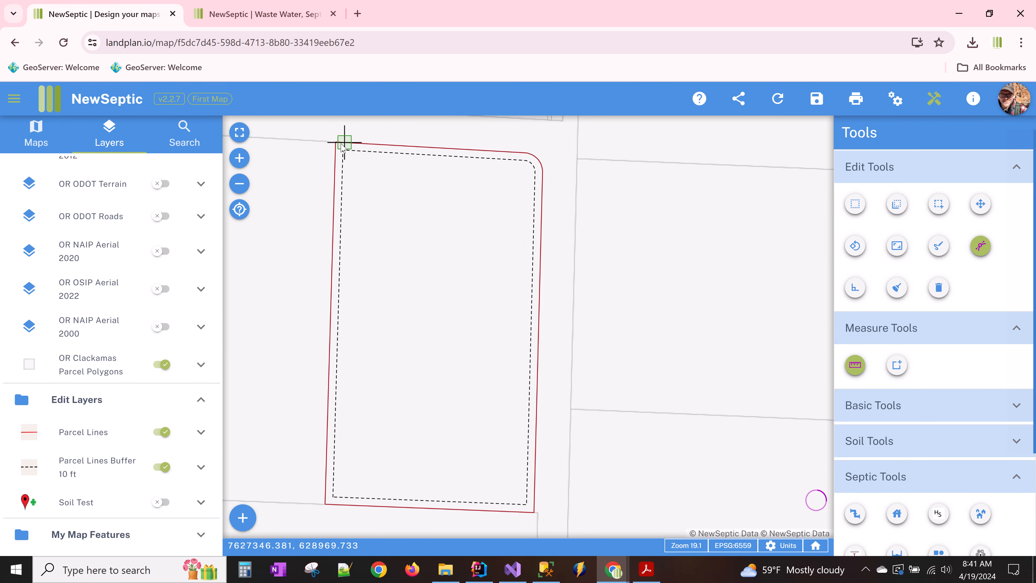
{"action": "left_click", "coordinate": [380, 144]}
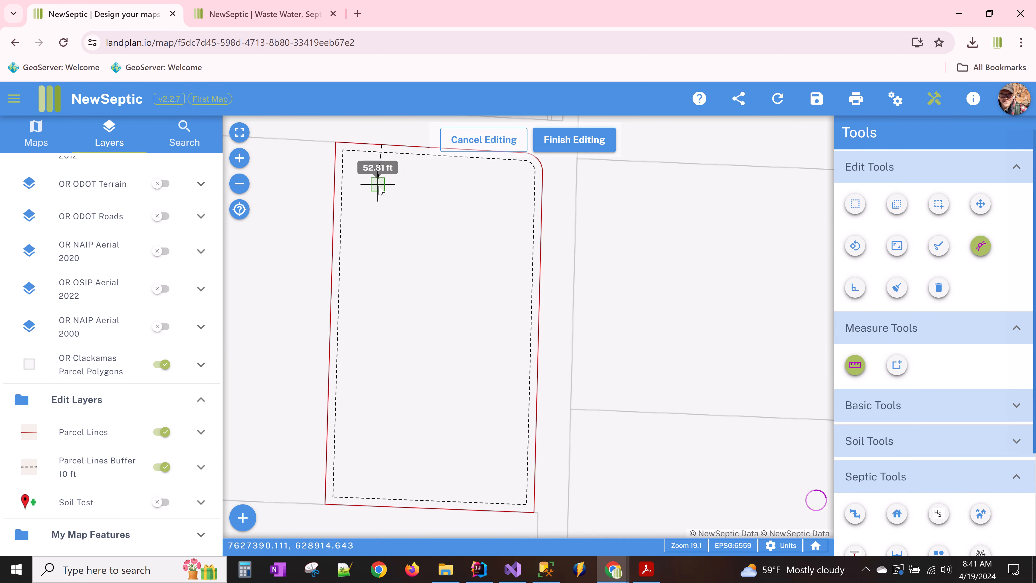
{"action": "right_click", "coordinate": [401, 207]}
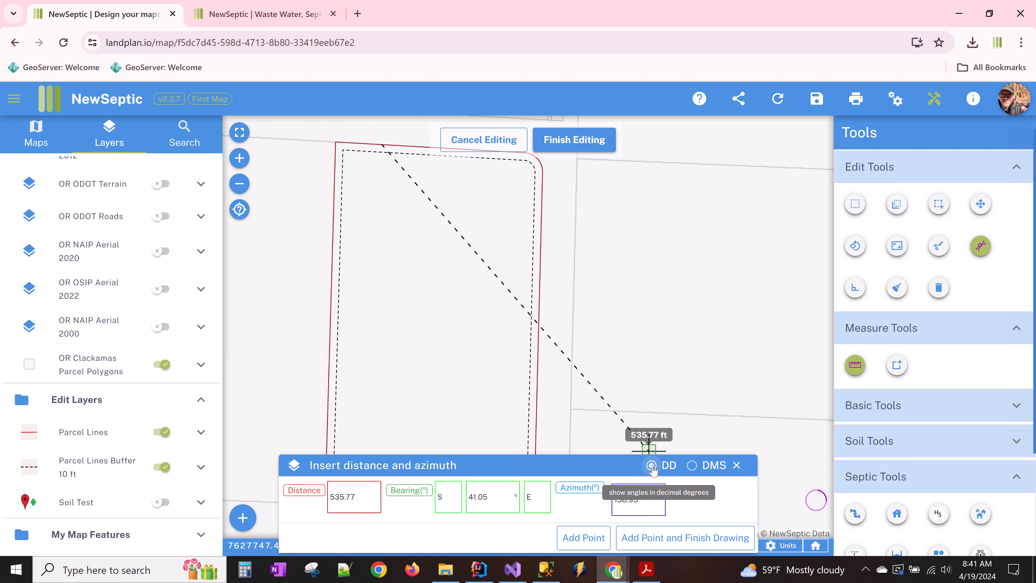
{"action": "left_click", "coordinate": [355, 491]}
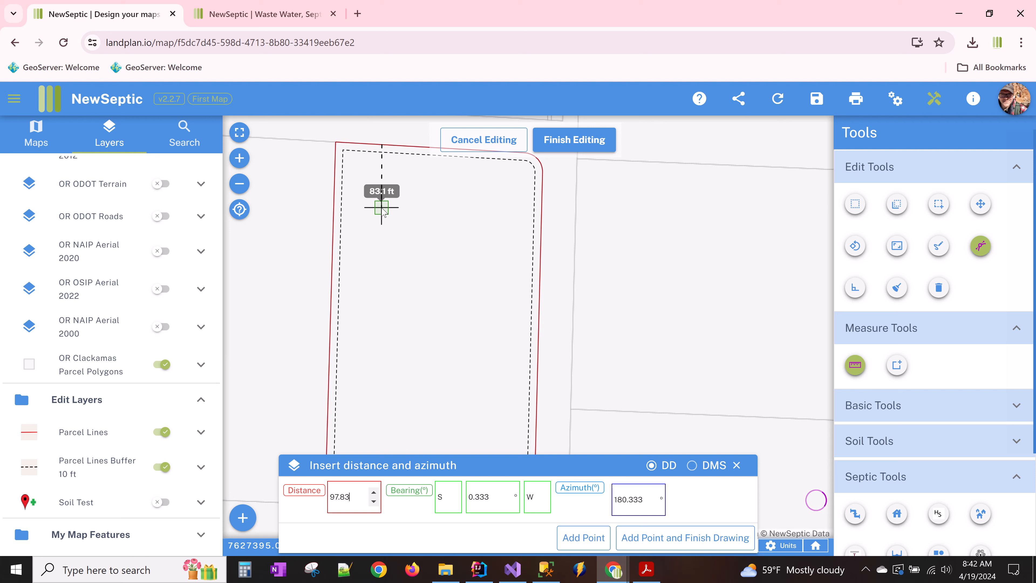
- Enter azimuth 180 and finish the 97.83 ft measurement line
{"action": "key", "text": "Tab"}
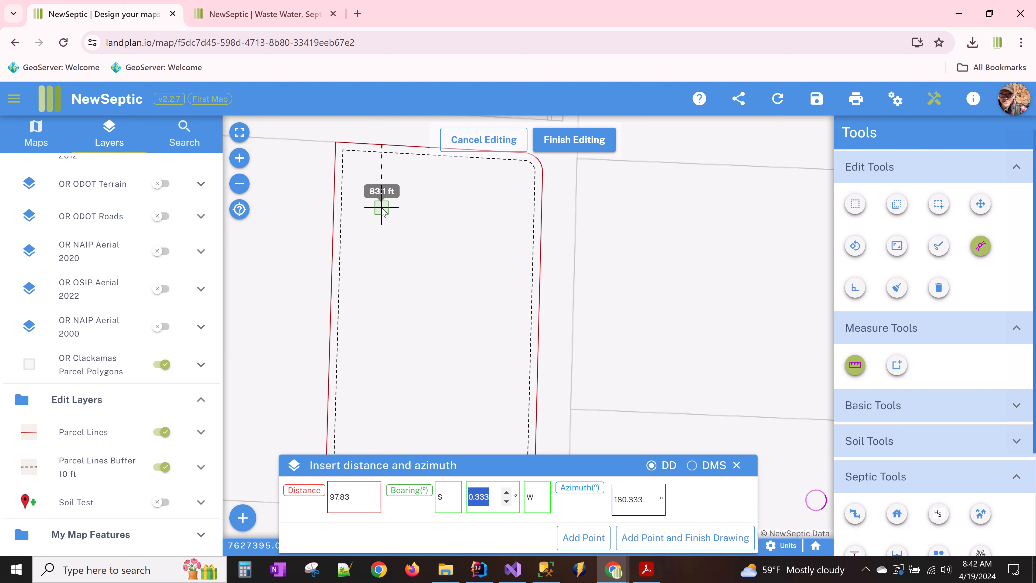
{"action": "key", "text": "Tab"}
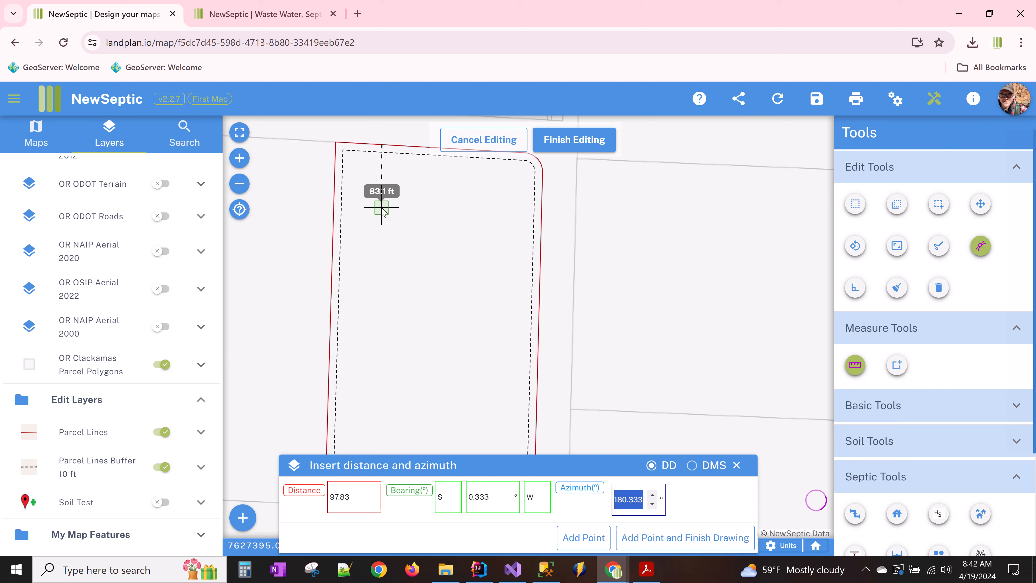
{"action": "key", "text": "Tab"}
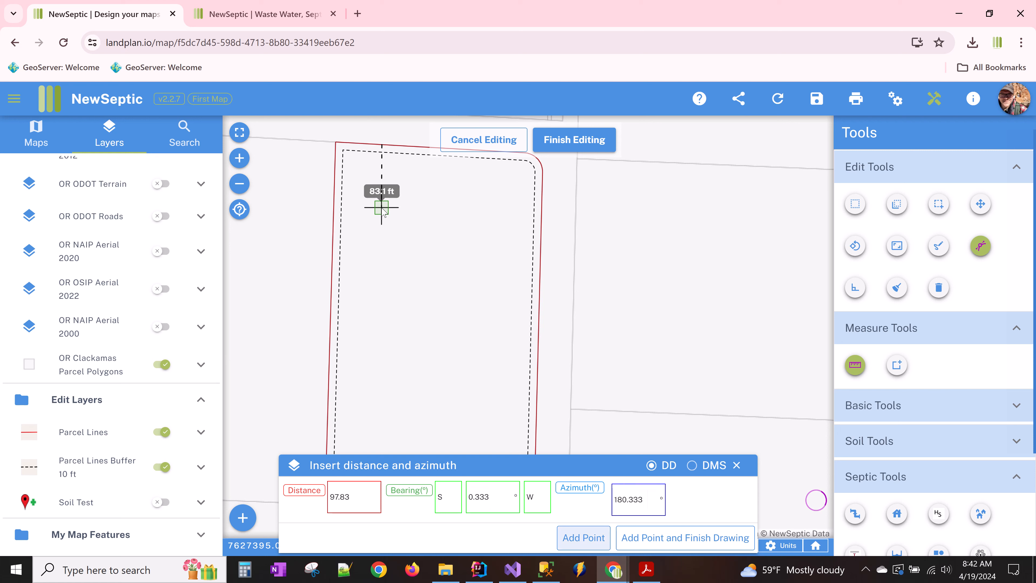
{"action": "key", "text": "shift+Tab"}
{"action": "key", "text": "shift+Tab"}
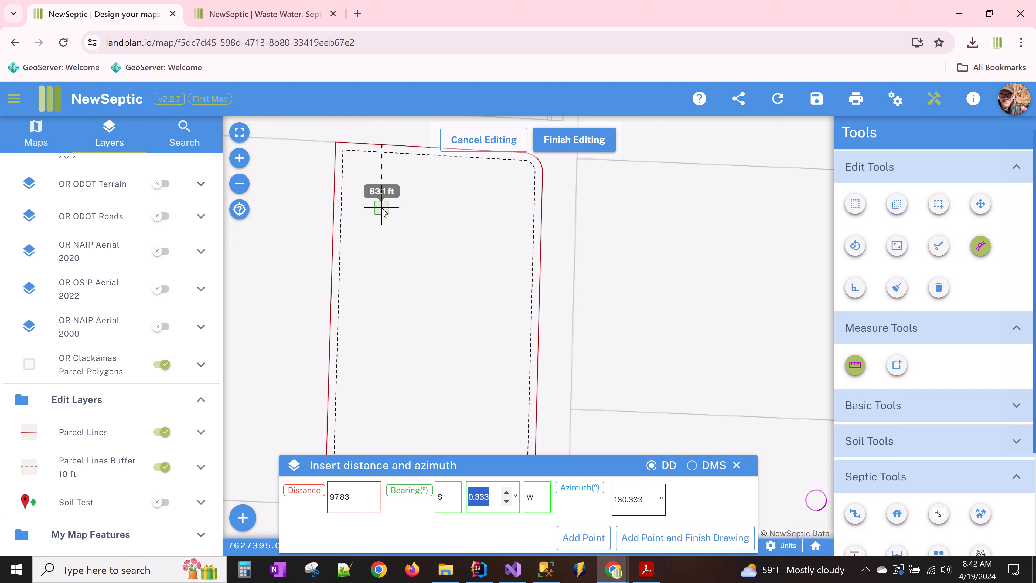
{"action": "key", "text": "Tab"}
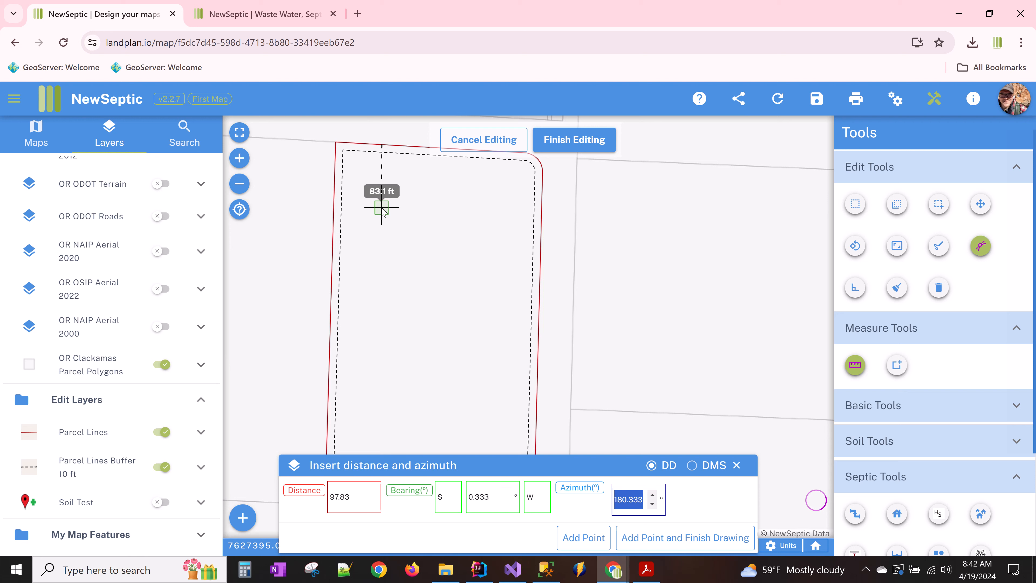
{"action": "key", "text": "shift+Tab"}
{"action": "key", "text": "shift+Tab"}
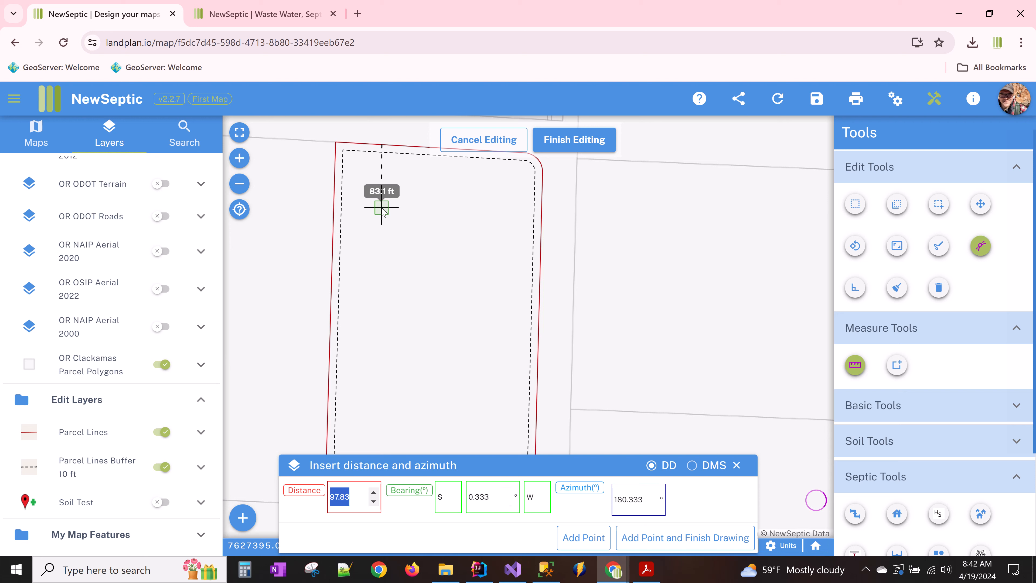
{"action": "key", "text": "Tab"}
{"action": "key", "text": "Tab"}
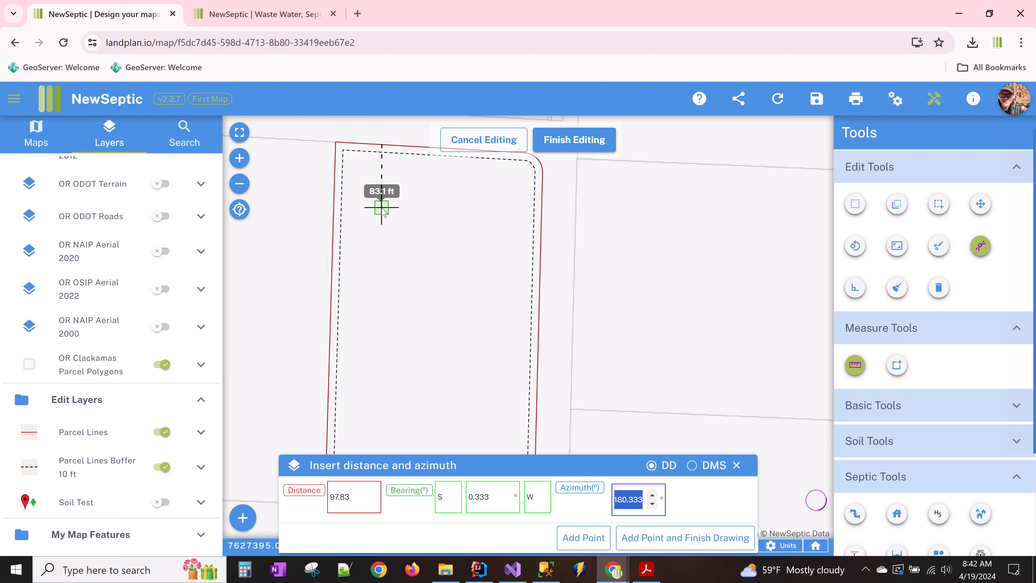
{"action": "type", "text": "180"}
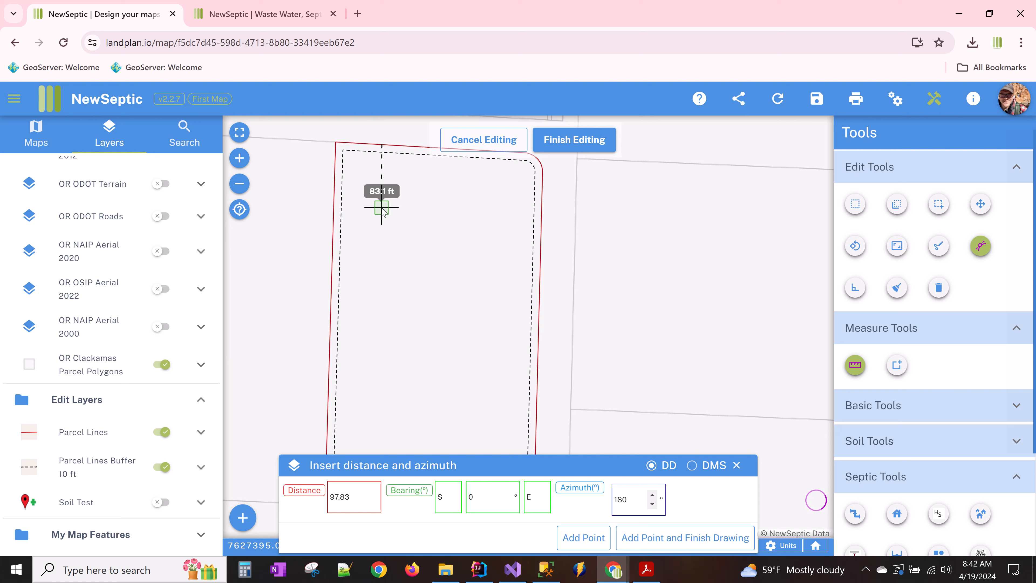
{"action": "key", "text": "Tab"}
{"action": "key", "text": "Tab"}
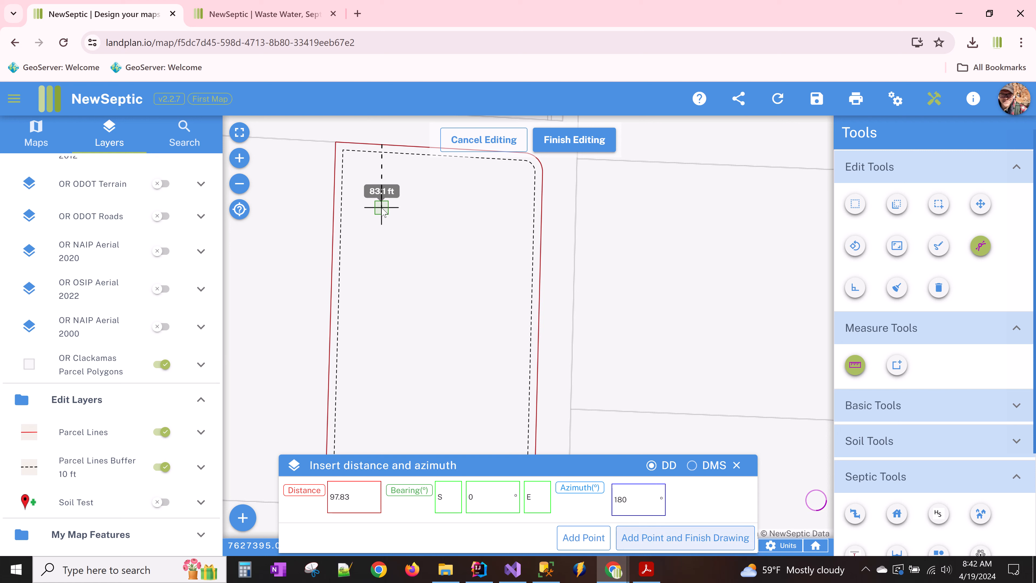
{"action": "key", "text": "Return"}
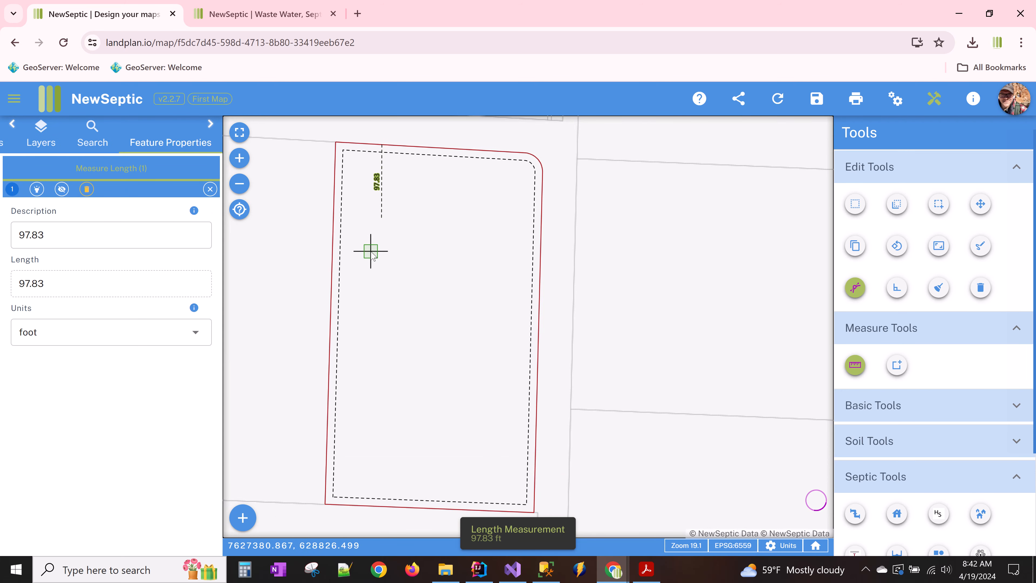
{"action": "scroll", "coordinate": [379, 254], "scroll_direction": "up", "scroll_amount": 1}
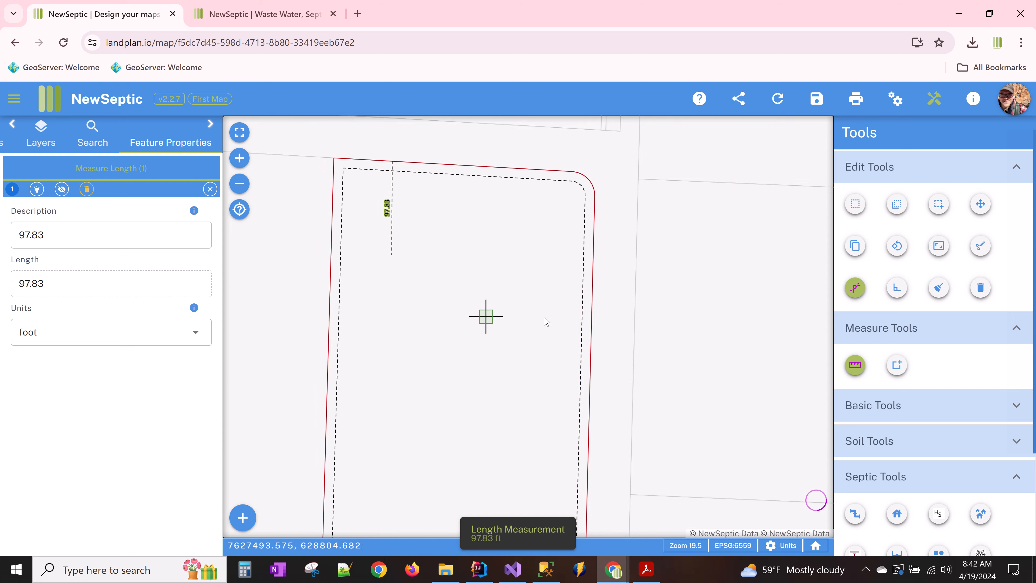
{"action": "scroll", "coordinate": [918, 378], "scroll_direction": "down", "scroll_amount": 3}
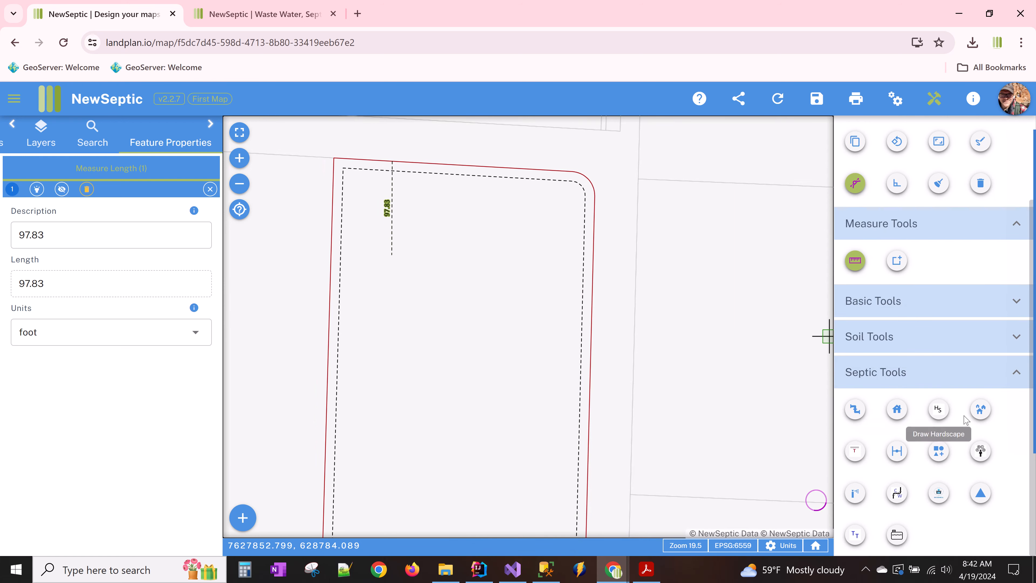
- Draw the rectangular Auxiliary Building 1 with snap guides from the line's south end, cancelling a stray line
{"action": "left_click", "coordinate": [980, 409]}
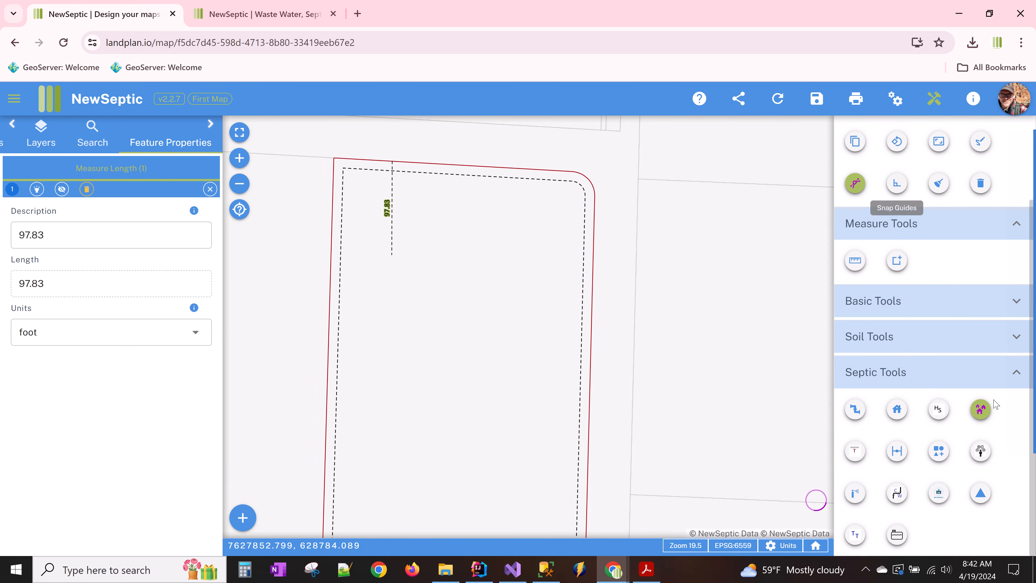
{"action": "left_click", "coordinate": [897, 183]}
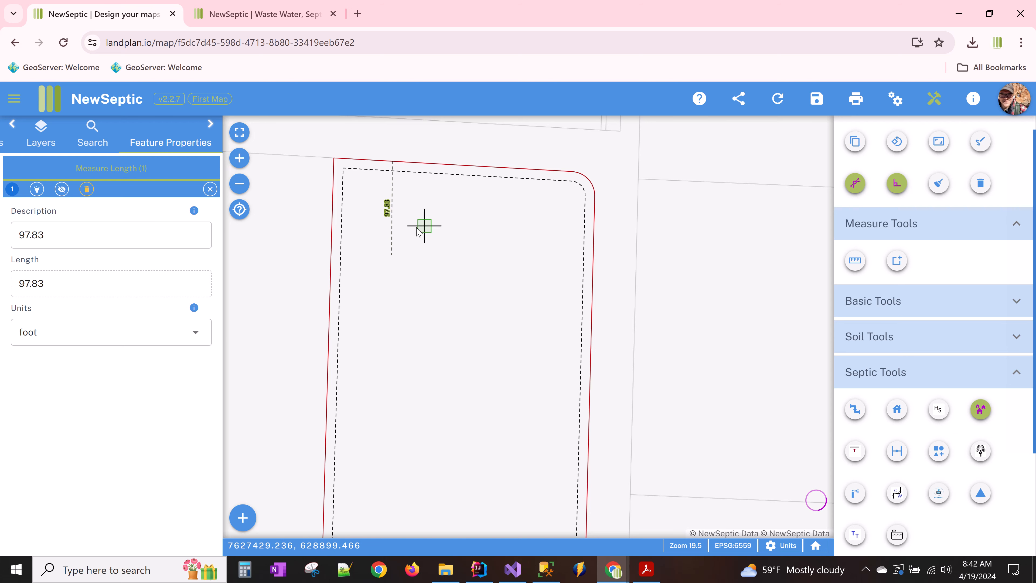
{"action": "left_click", "coordinate": [368, 255]}
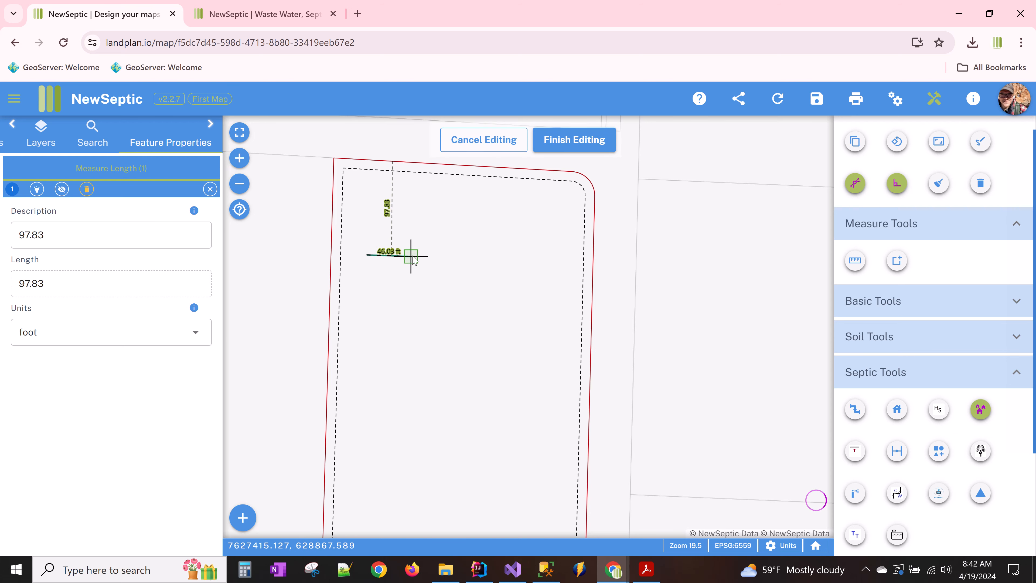
{"action": "left_click", "coordinate": [414, 256]}
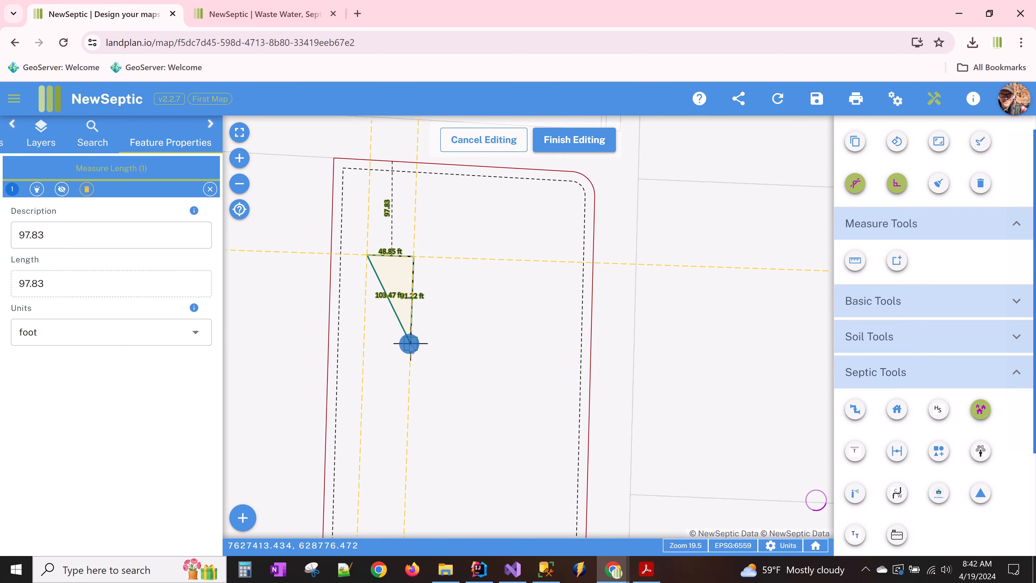
{"action": "left_click", "coordinate": [410, 342]}
{"action": "double_click", "coordinate": [365, 342]}
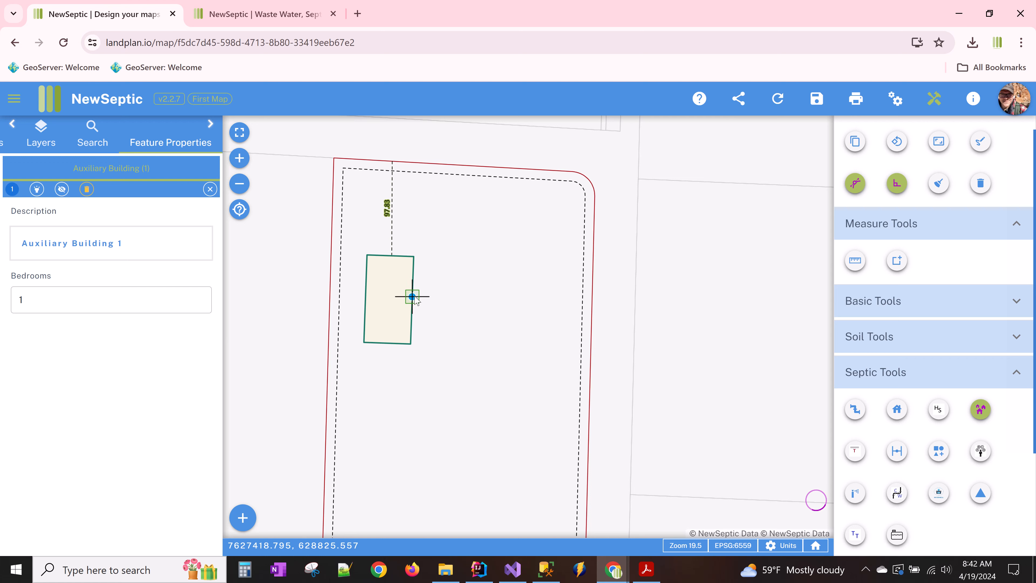
{"action": "mouse_move", "coordinate": [413, 298]}
{"action": "left_mouse_down"}
{"action": "mouse_move", "coordinate": [438, 309]}
{"action": "mouse_move", "coordinate": [412, 303]}
{"action": "left_mouse_up"}
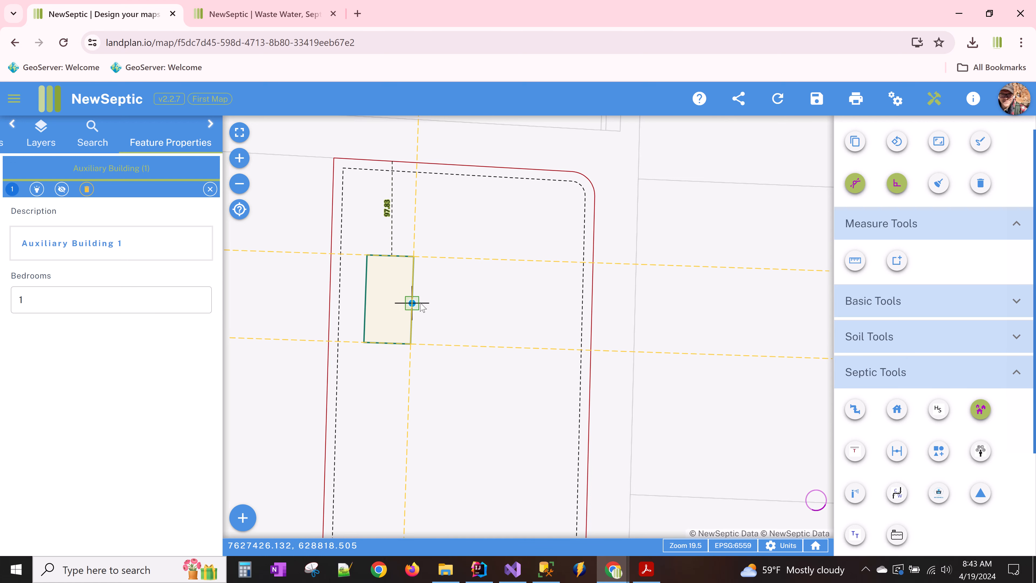
{"action": "left_click", "coordinate": [412, 301]}
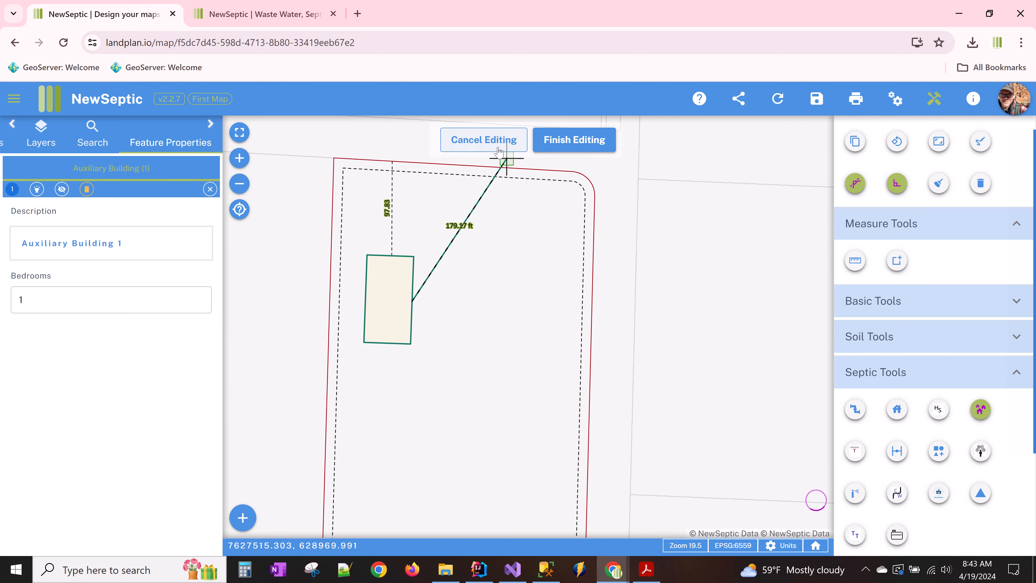
{"action": "key", "text": "Escape"}
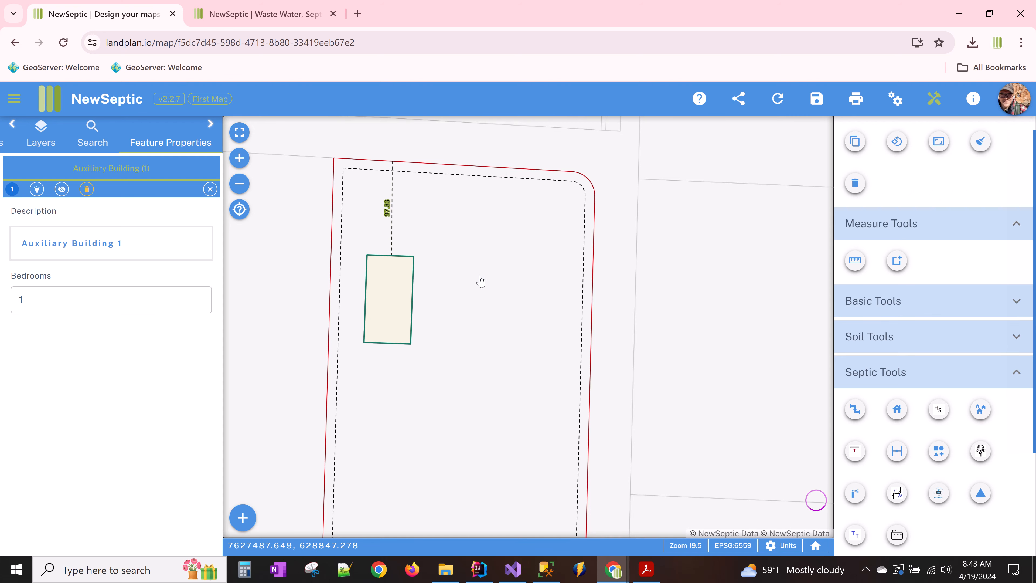
{"action": "left_click_drag", "start_coordinate": [465, 296], "coordinate": [442, 247]}
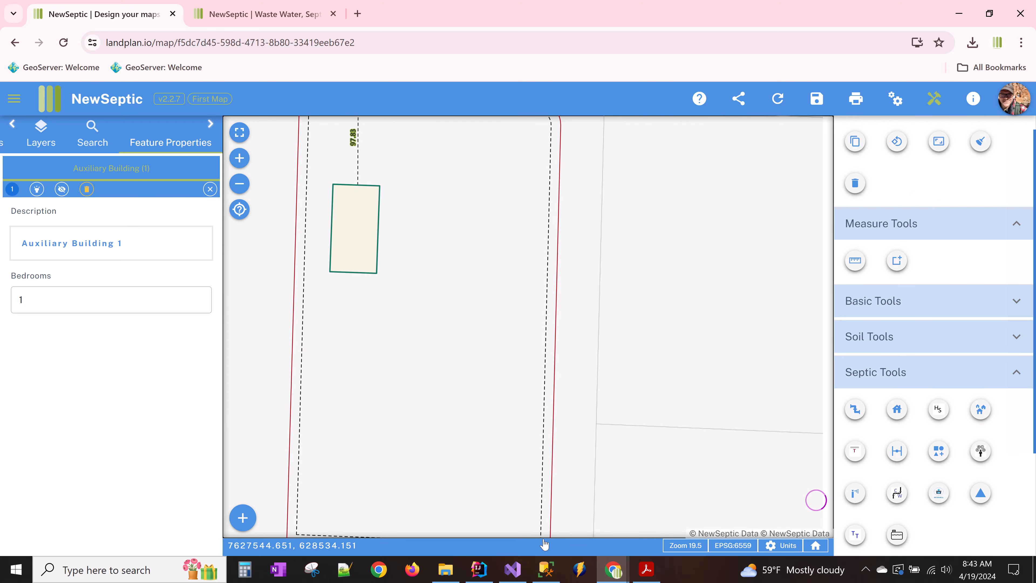
{"action": "left_click", "coordinate": [652, 577]}
{"action": "scroll", "coordinate": [553, 472], "scroll_direction": "down", "scroll_amount": 5}
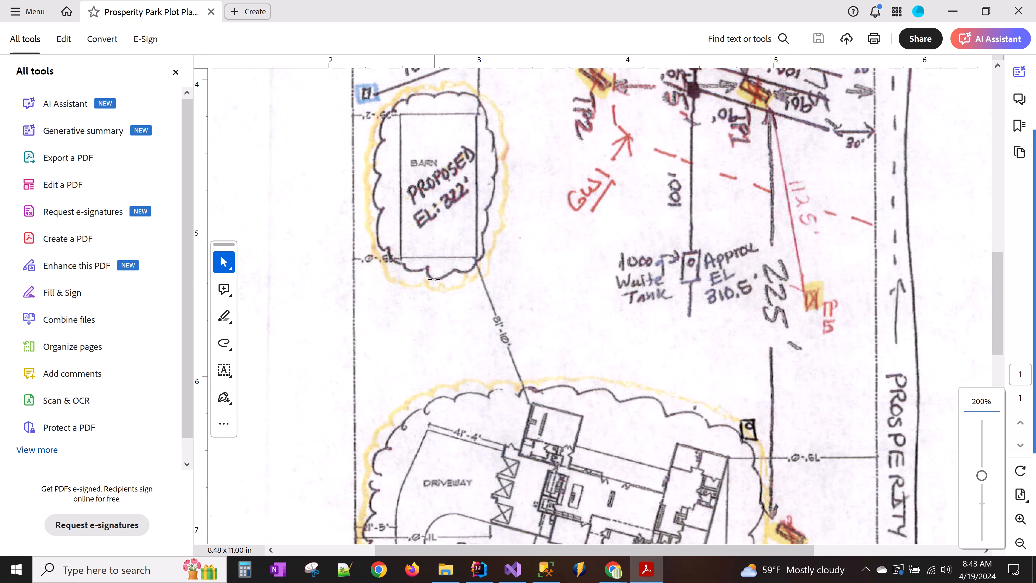
{"action": "scroll", "coordinate": [531, 283], "scroll_direction": "up", "scroll_amount": 4}
{"action": "scroll", "coordinate": [556, 321], "scroll_direction": "down", "scroll_amount": 6}
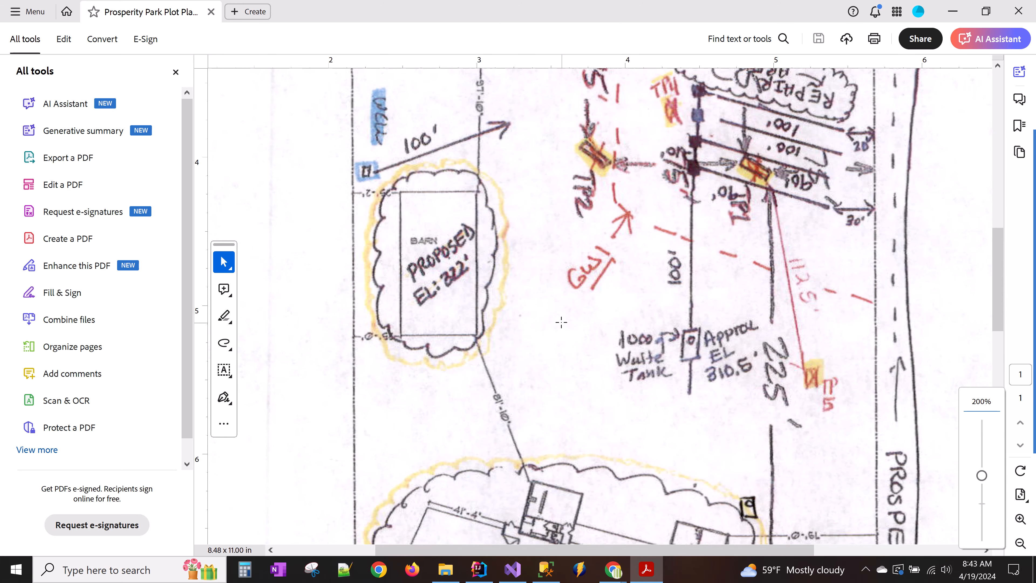
{"action": "scroll", "coordinate": [556, 321], "scroll_direction": "down", "scroll_amount": 7}
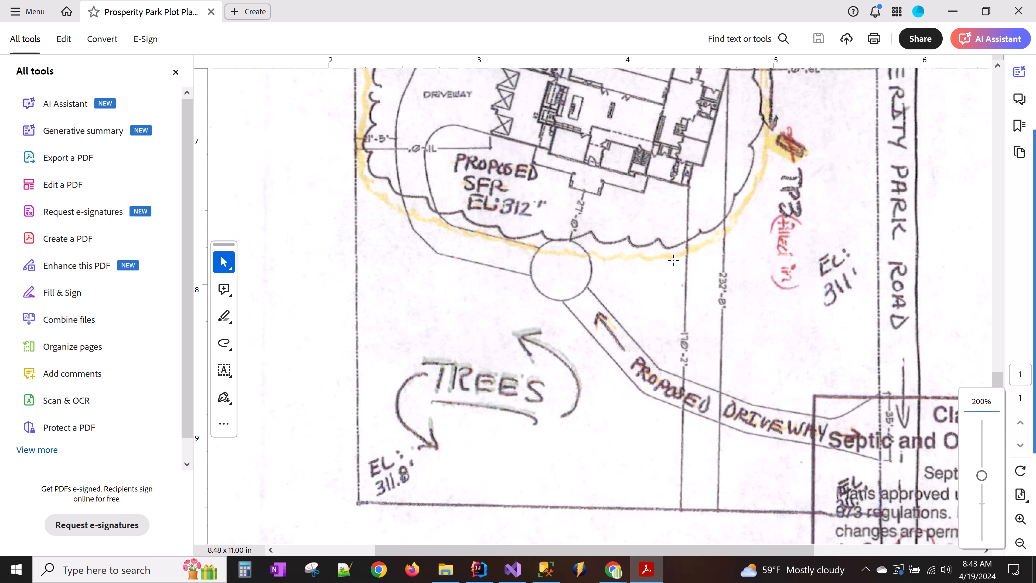
{"action": "left_click", "coordinate": [613, 569]}
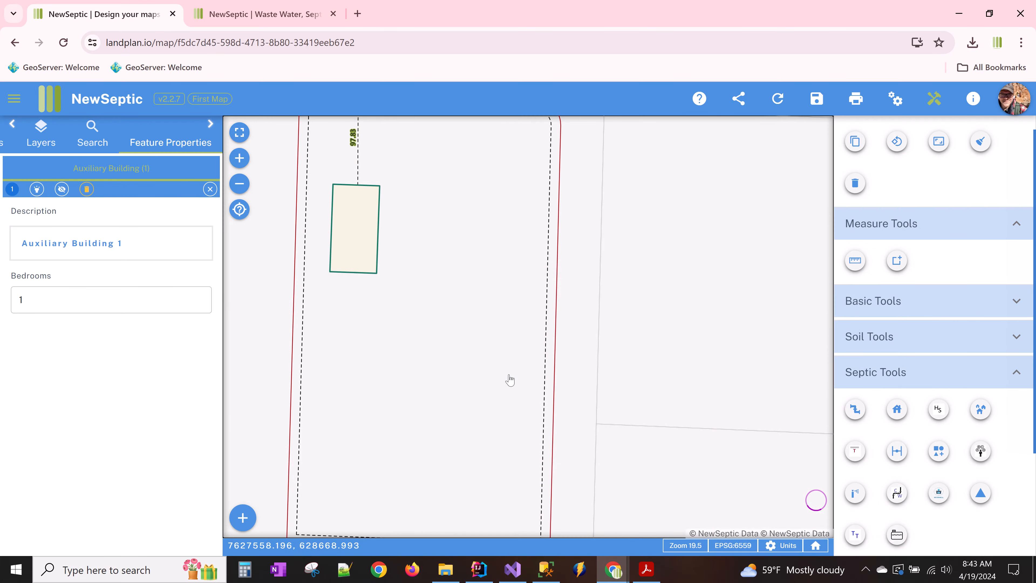
- Measure a 170.18 ft line at azimuth 0 from the lot's southern boundary
{"action": "left_click_drag", "start_coordinate": [496, 398], "coordinate": [453, 308]}
{"action": "scroll", "coordinate": [447, 336], "scroll_direction": "up", "scroll_amount": 2}
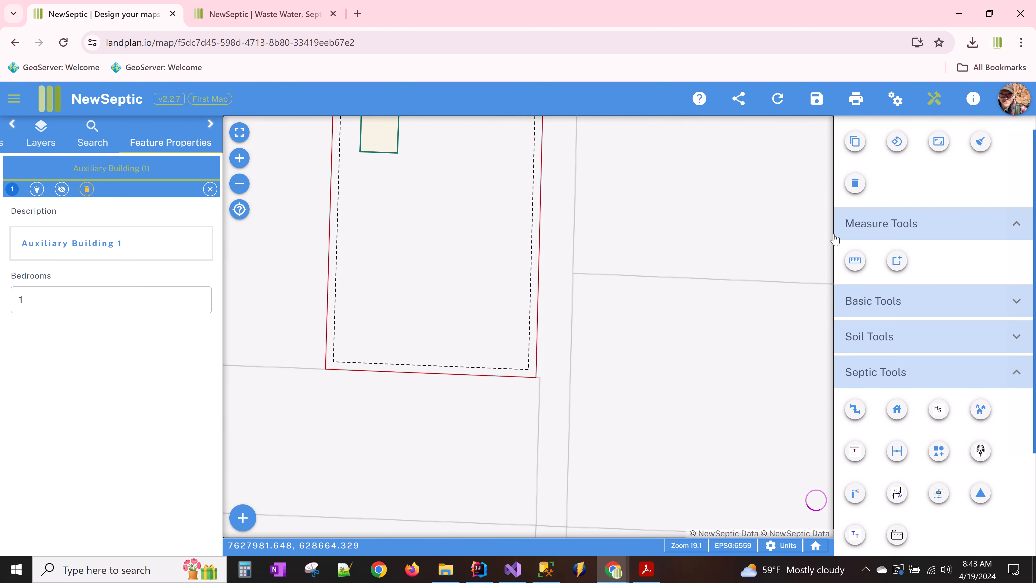
{"action": "scroll", "coordinate": [905, 407], "scroll_direction": "up", "scroll_amount": 3}
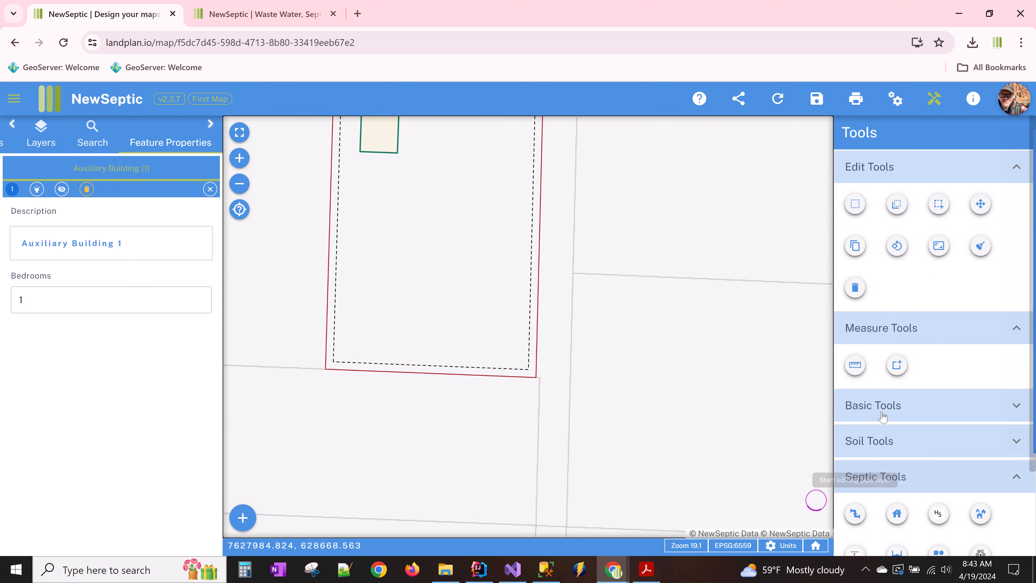
{"action": "left_click", "coordinate": [855, 364]}
{"action": "left_click", "coordinate": [470, 374]}
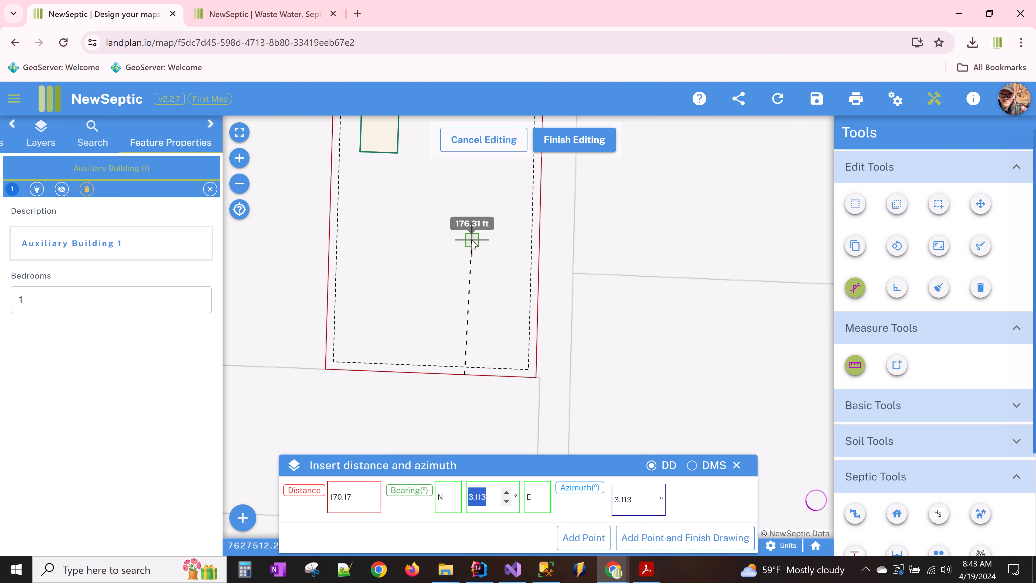
{"action": "key", "text": "Tab"}
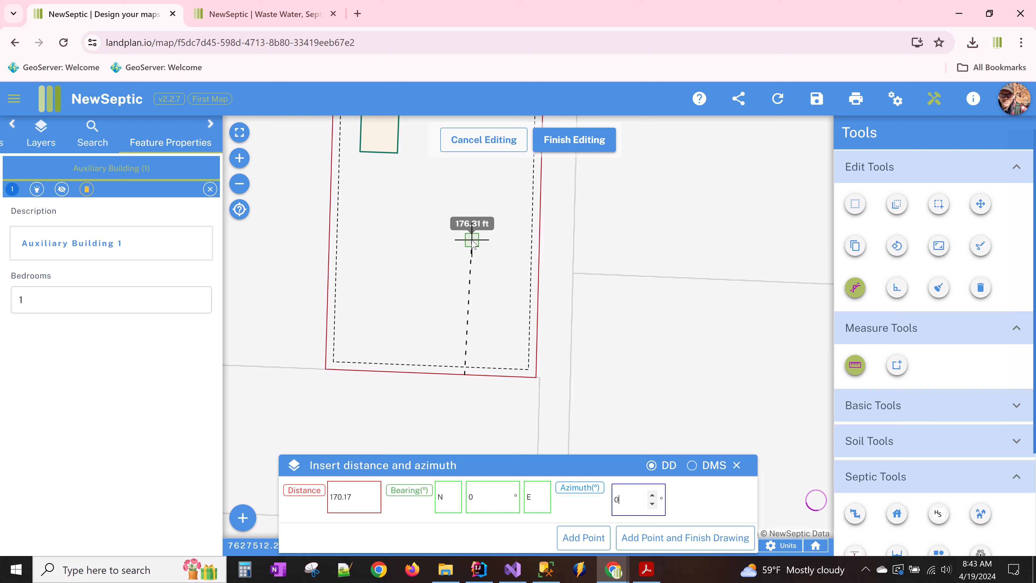
{"action": "key", "text": "Tab"}
{"action": "key", "text": "Tab"}
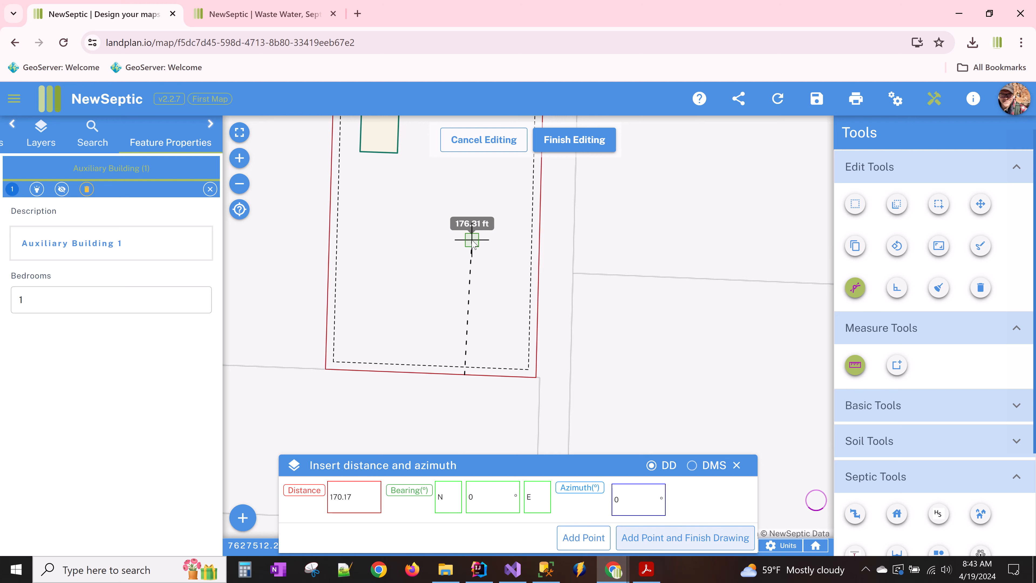
{"action": "key", "text": "Return"}
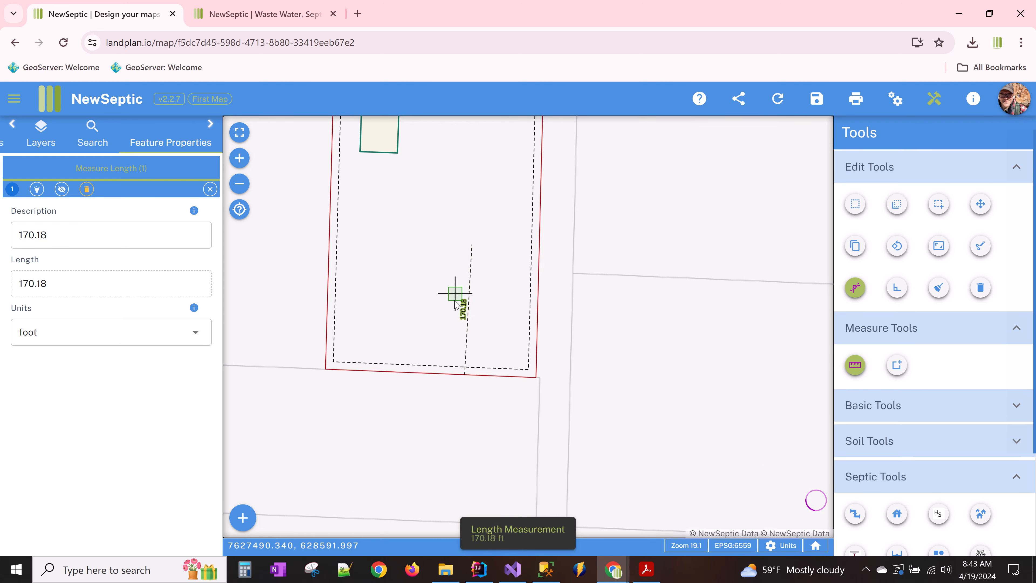
{"action": "scroll", "coordinate": [469, 263], "scroll_direction": "up", "scroll_amount": 1}
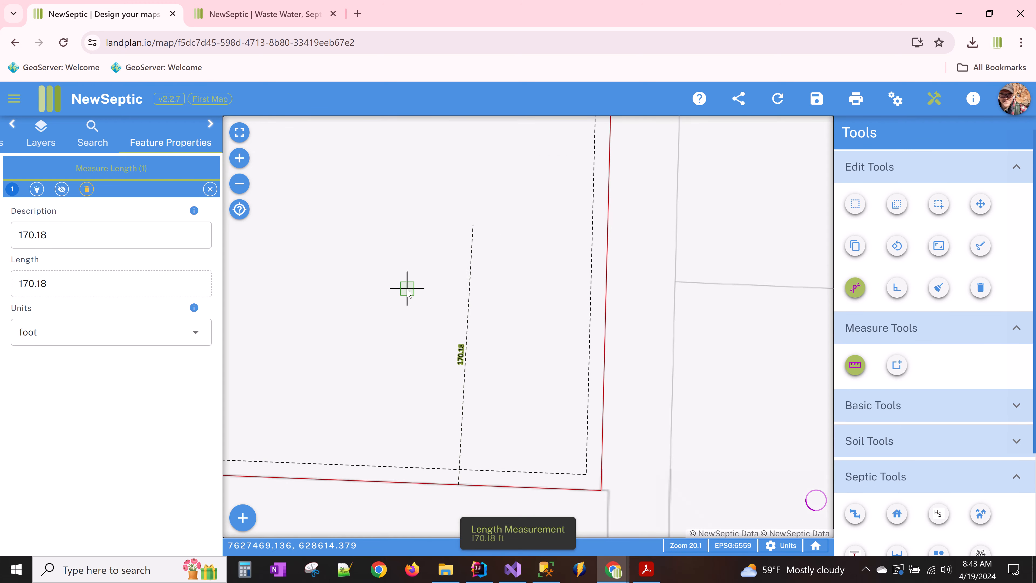
{"action": "scroll", "coordinate": [407, 288], "scroll_direction": "down", "scroll_amount": 2}
{"action": "left_click_drag", "start_coordinate": [404, 282], "coordinate": [478, 303]}
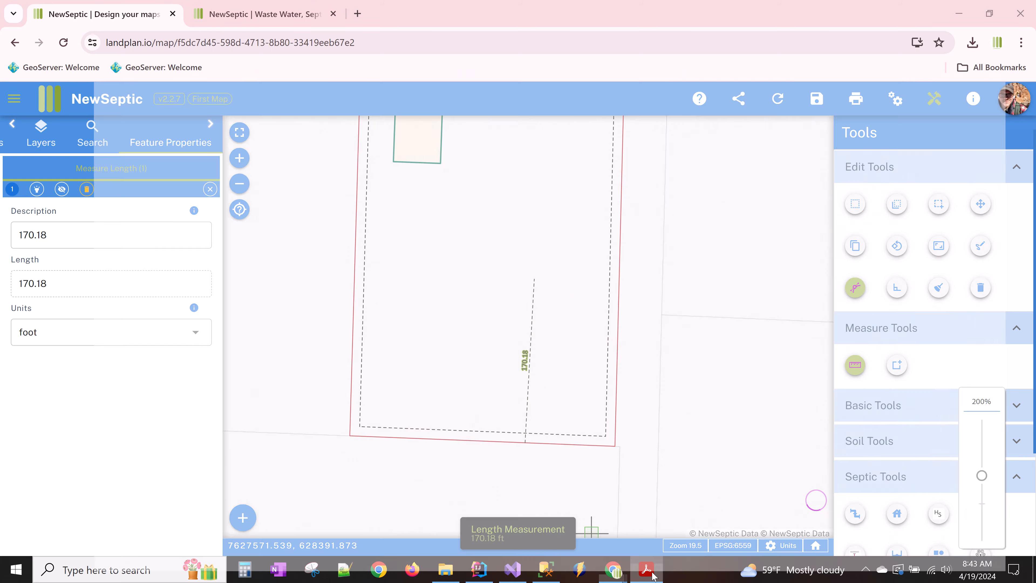
- Glance at the plot plan PDF in Acrobat and return to the septic map
{"action": "left_click", "coordinate": [647, 569]}
{"action": "scroll", "coordinate": [580, 316], "scroll_direction": "up", "scroll_amount": 4}
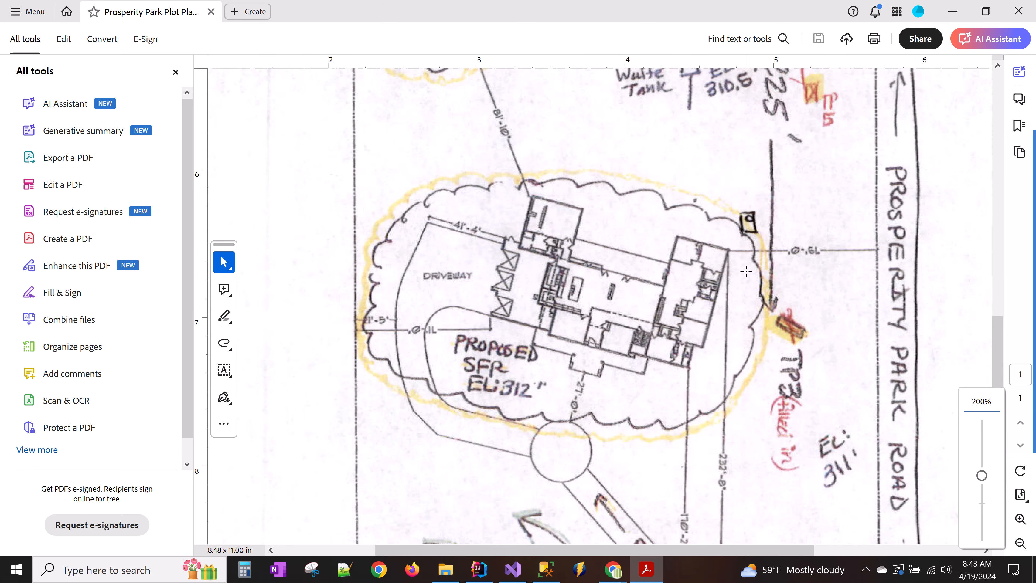
{"action": "left_click", "coordinate": [613, 569]}
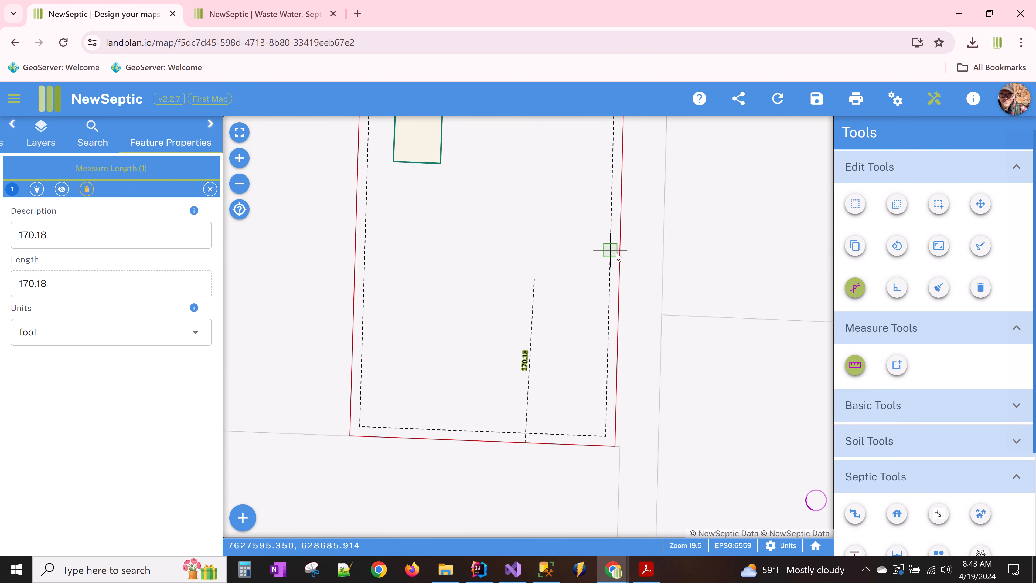
- Measure a 79 ft line west from the east setback line to the 170.18 ft line
{"action": "left_click", "coordinate": [620, 268]}
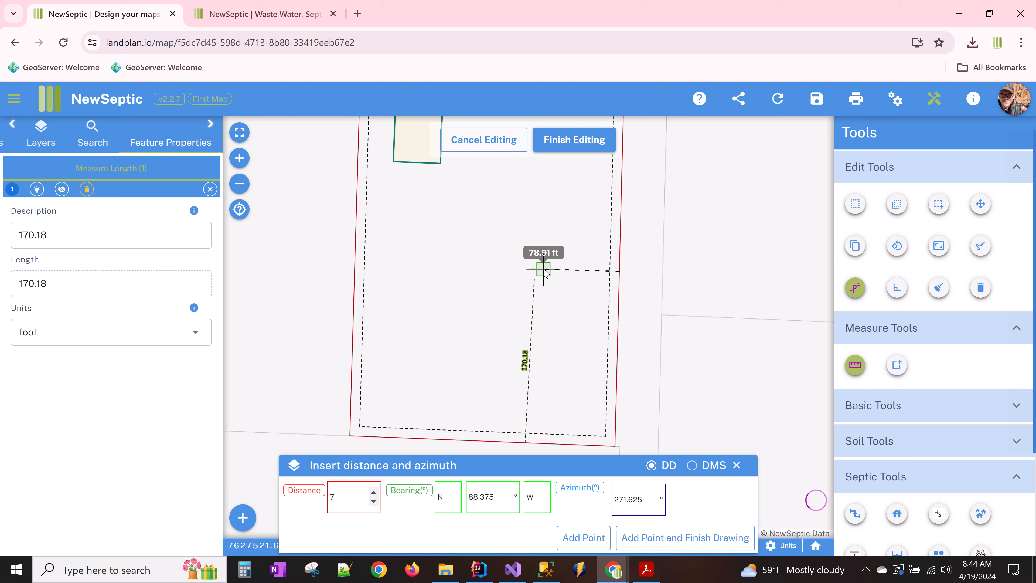
{"action": "key", "text": "Tab"}
{"action": "key", "text": "Tab"}
{"action": "key", "text": "Tab"}
{"action": "key", "text": "Tab"}
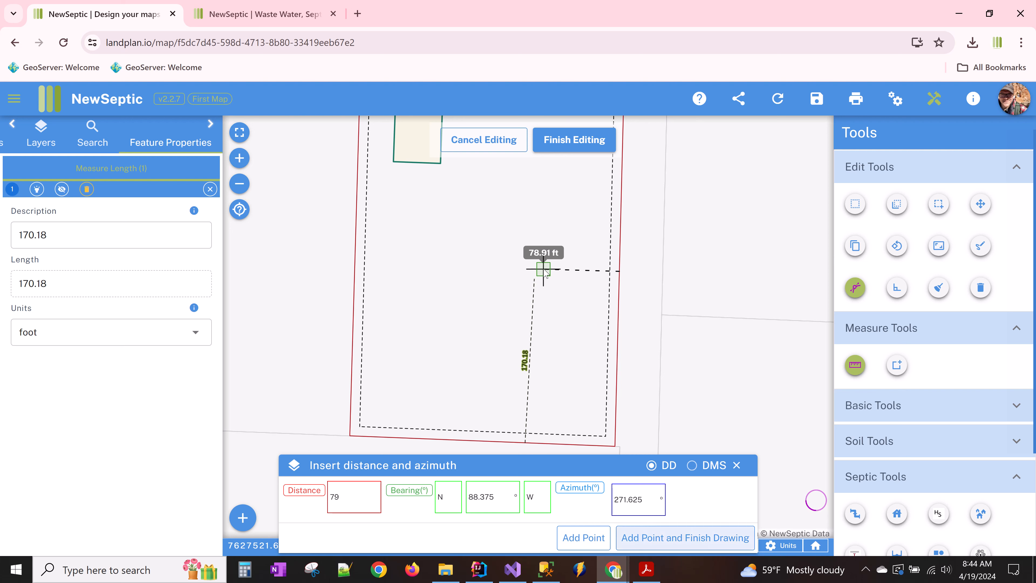
{"action": "key", "text": "Return"}
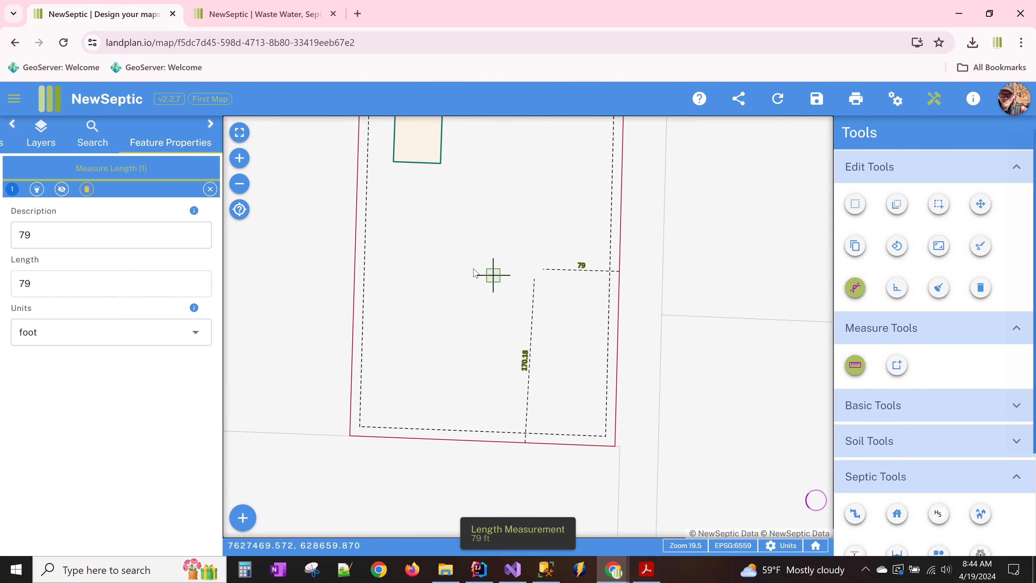
{"action": "left_click_drag", "start_coordinate": [466, 264], "coordinate": [451, 290]}
{"action": "left_click", "coordinate": [210, 189]}
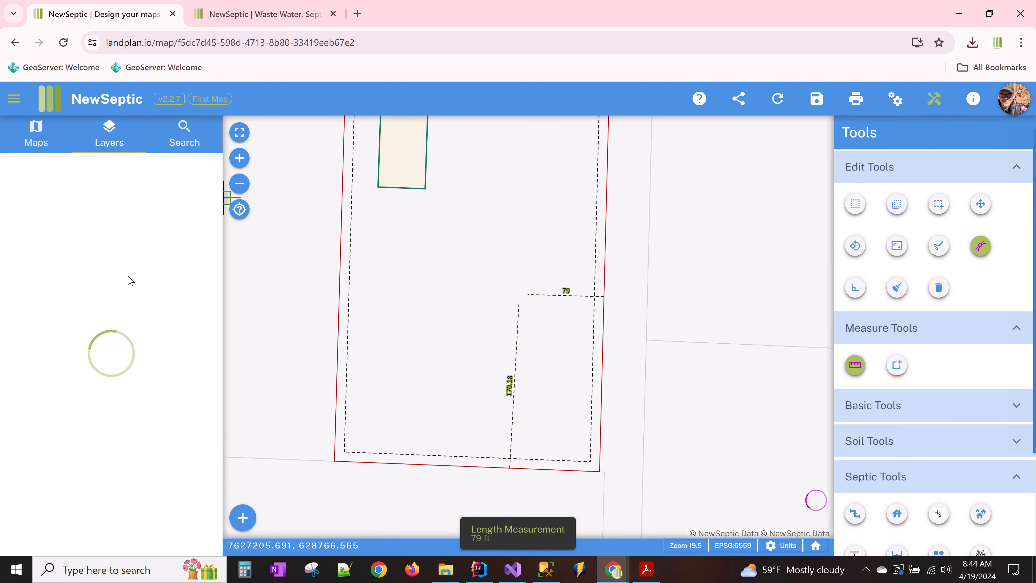
- Expand Basemaps and briefly turn Bing Map Aerial on, then off again
{"action": "left_click", "coordinate": [126, 202]}
{"action": "left_click", "coordinate": [163, 268]}
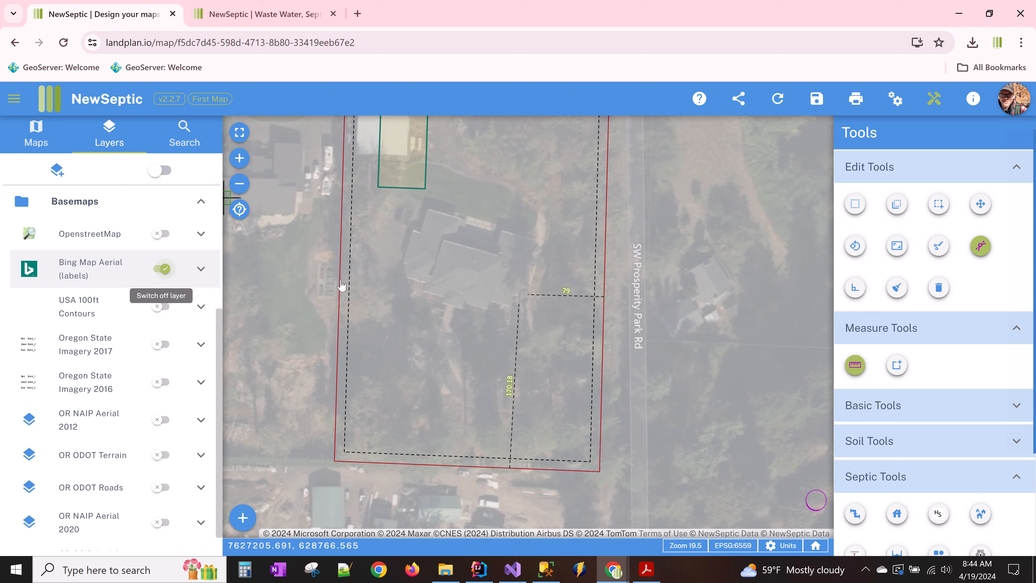
{"action": "left_click", "coordinate": [162, 269]}
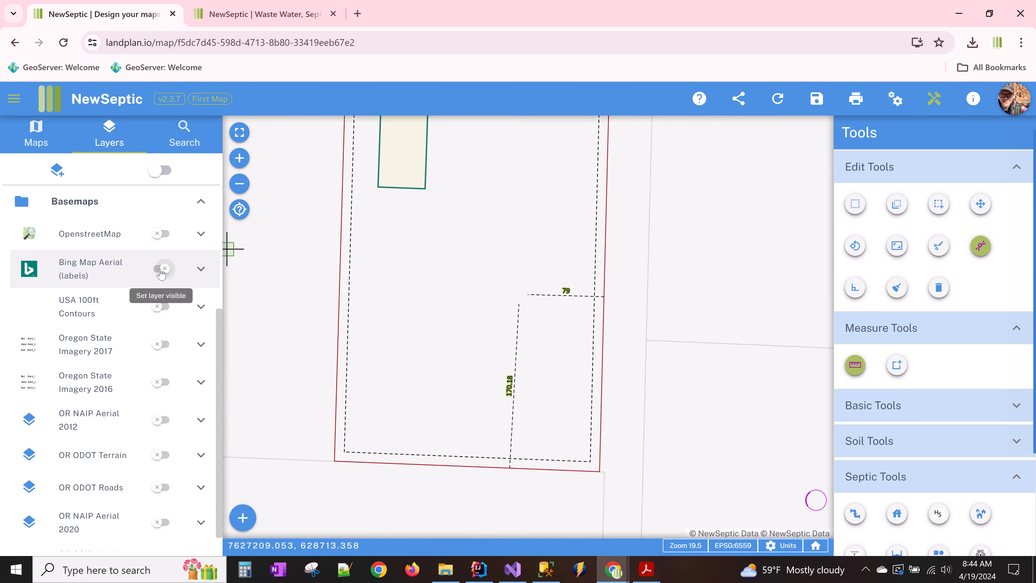
{"action": "left_click_drag", "start_coordinate": [555, 220], "coordinate": [529, 342]}
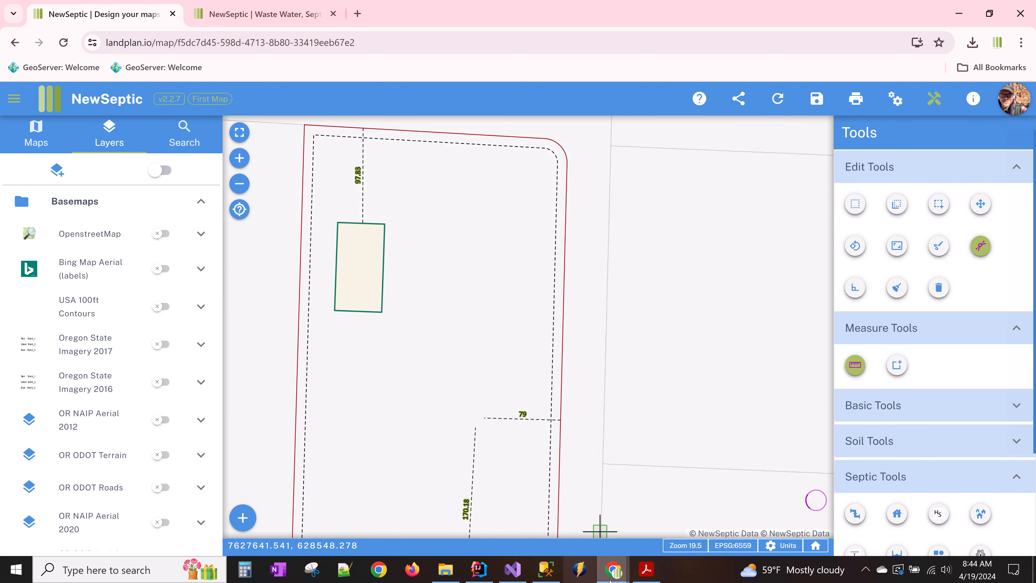
- Compare with the plot plan in Acrobat, then recentre the lot on the septic map
{"action": "left_click", "coordinate": [646, 570]}
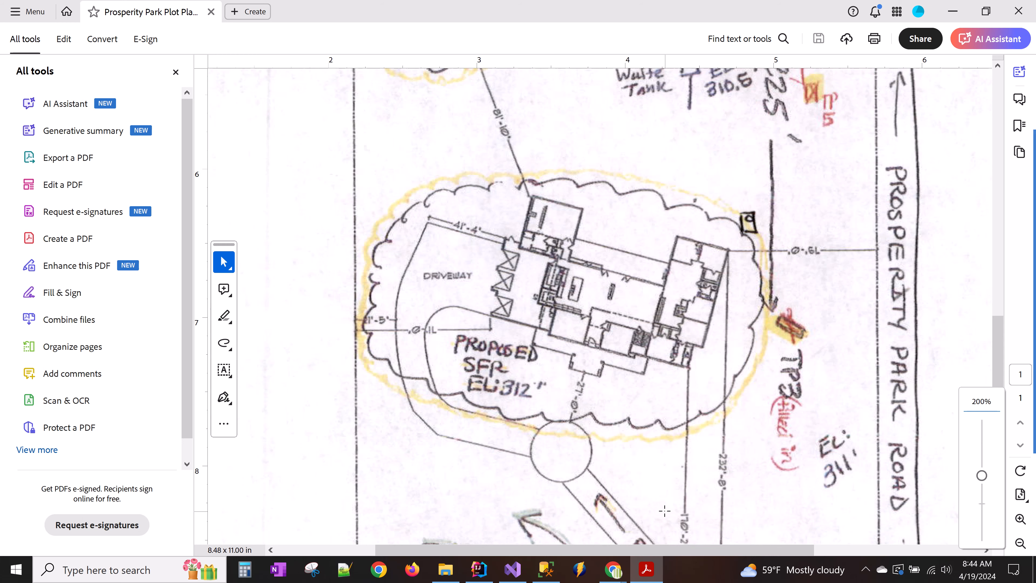
{"action": "left_click", "coordinate": [613, 569]}
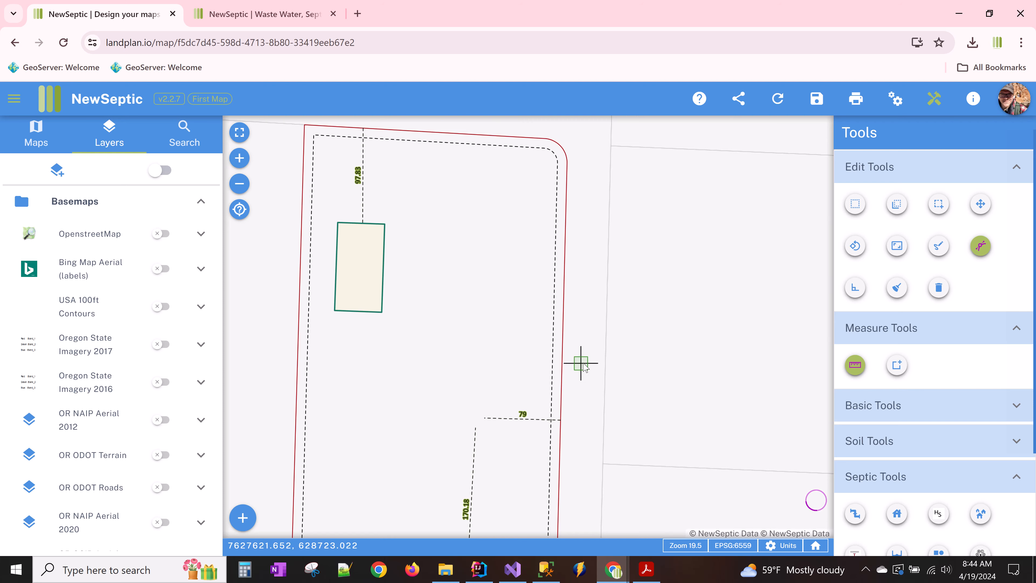
{"action": "left_click_drag", "start_coordinate": [583, 361], "coordinate": [652, 248]}
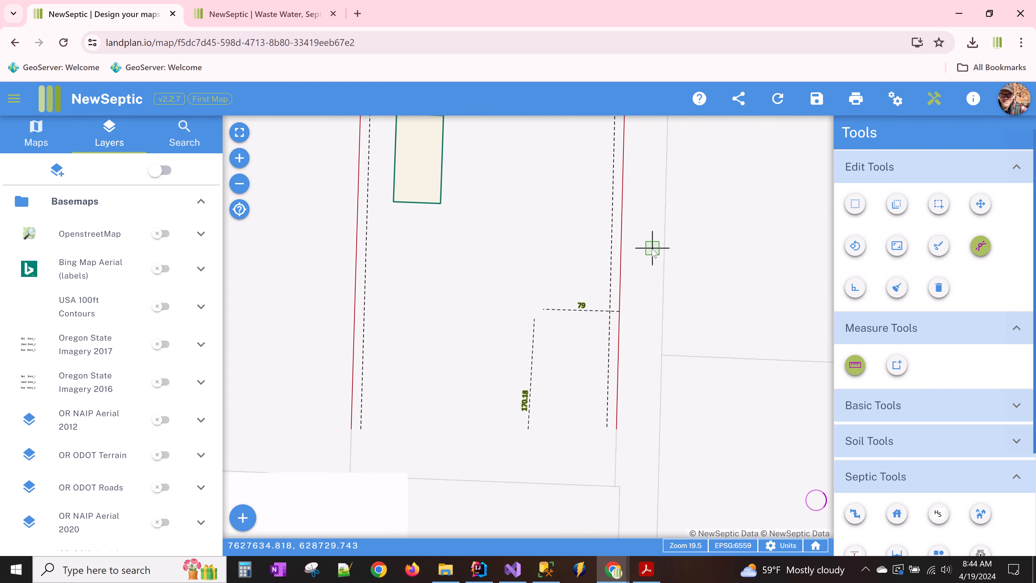
- Start a Building With Flow over the Bing aerial, tracing the house's north-side corners
{"action": "left_click", "coordinate": [897, 513]}
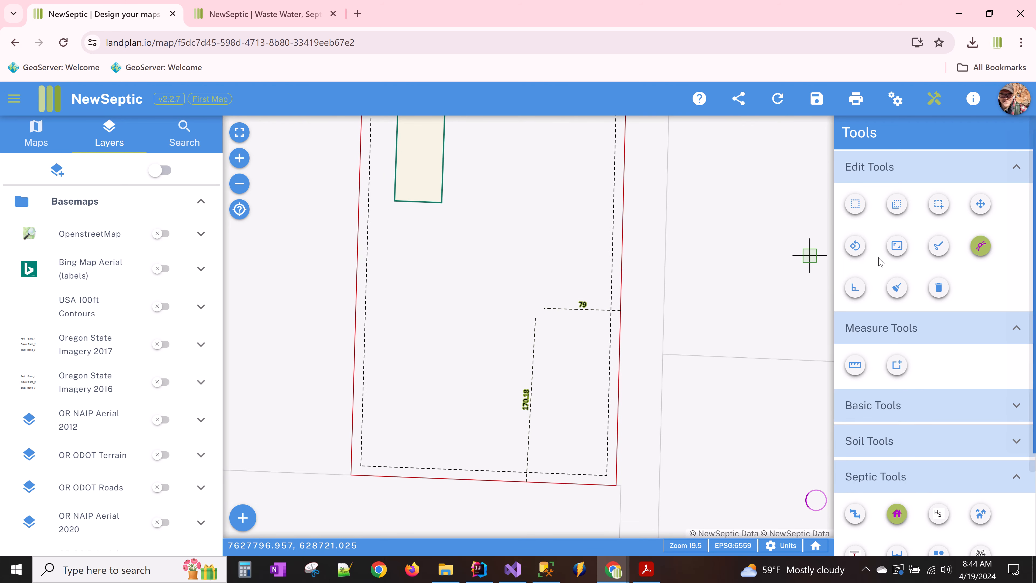
{"action": "left_click", "coordinate": [856, 287]}
{"action": "left_click", "coordinate": [432, 257]}
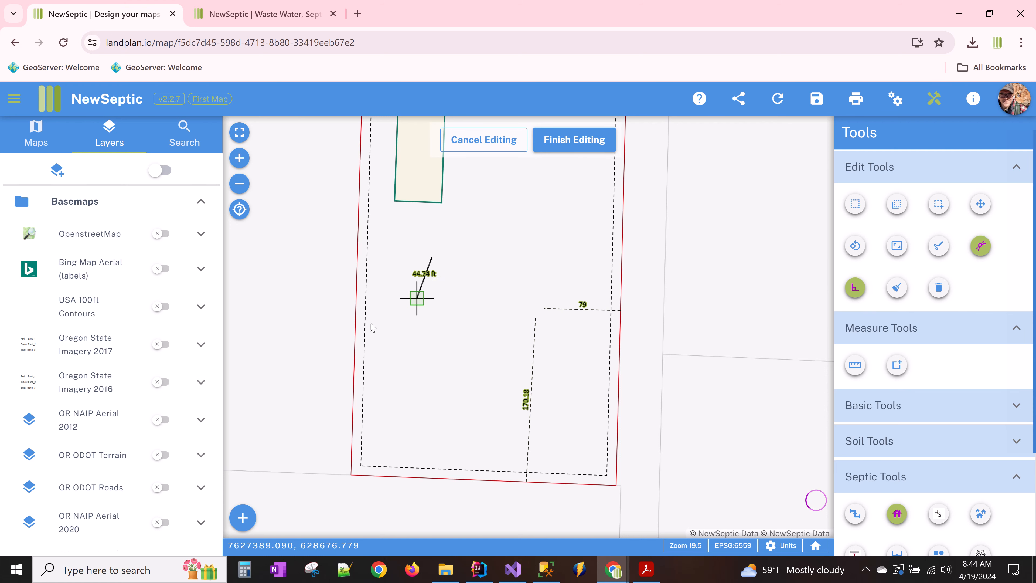
{"action": "left_click", "coordinate": [161, 268]}
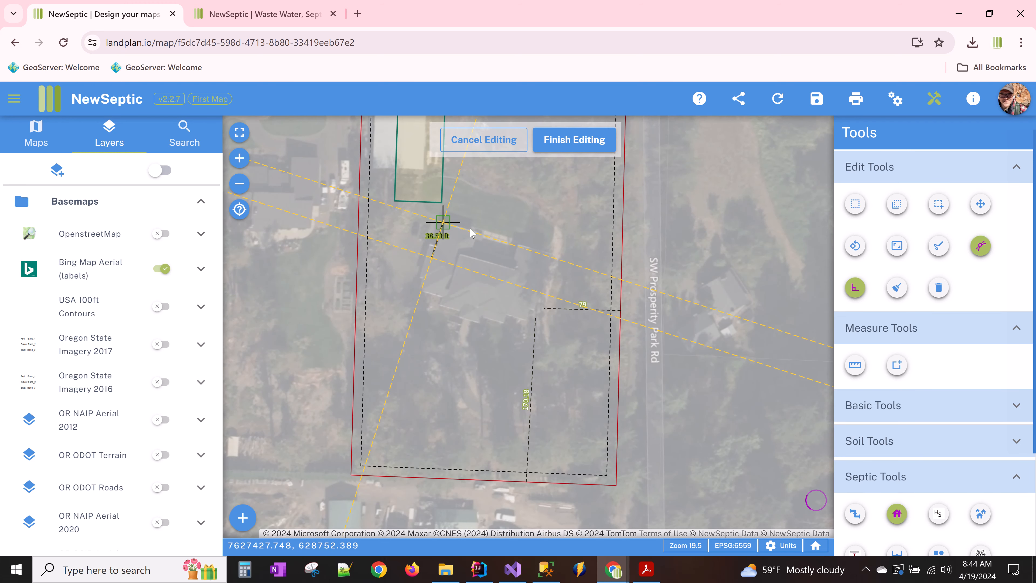
{"action": "left_click", "coordinate": [442, 222]}
{"action": "left_click", "coordinate": [480, 234]}
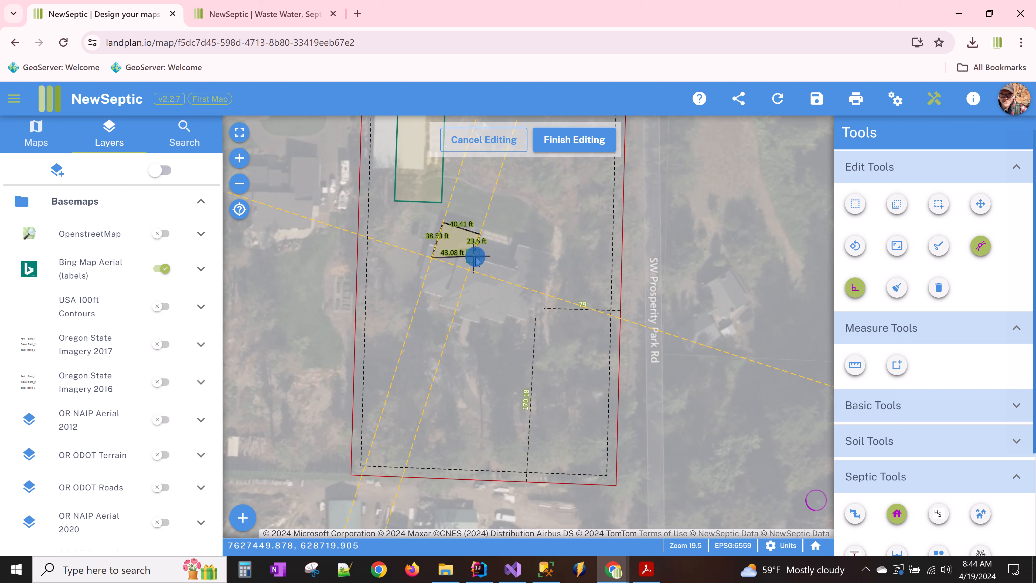
{"action": "left_click", "coordinate": [473, 256]}
{"action": "left_click", "coordinate": [510, 268]}
{"action": "left_click", "coordinate": [517, 246]}
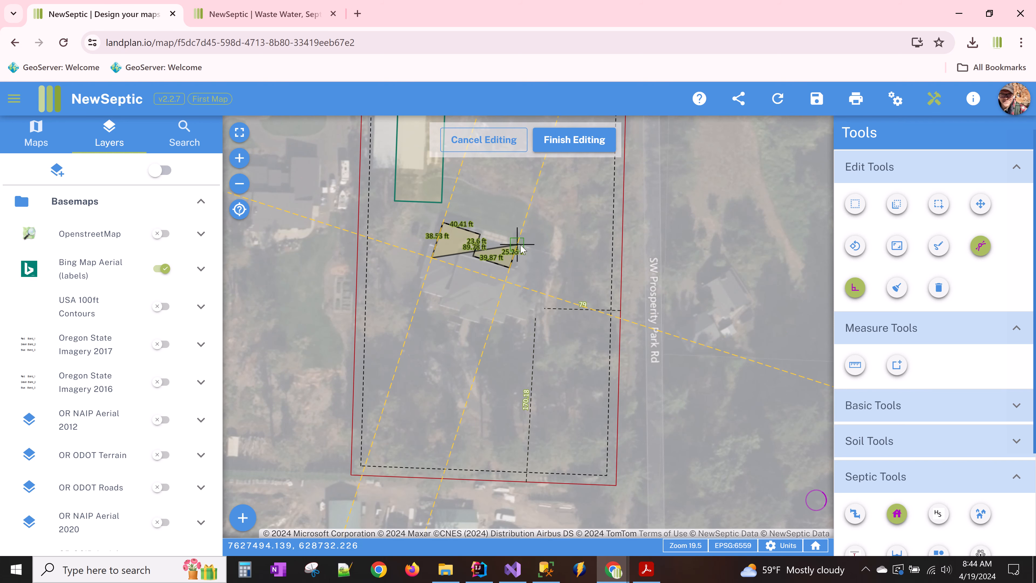
{"action": "left_click", "coordinate": [552, 256]}
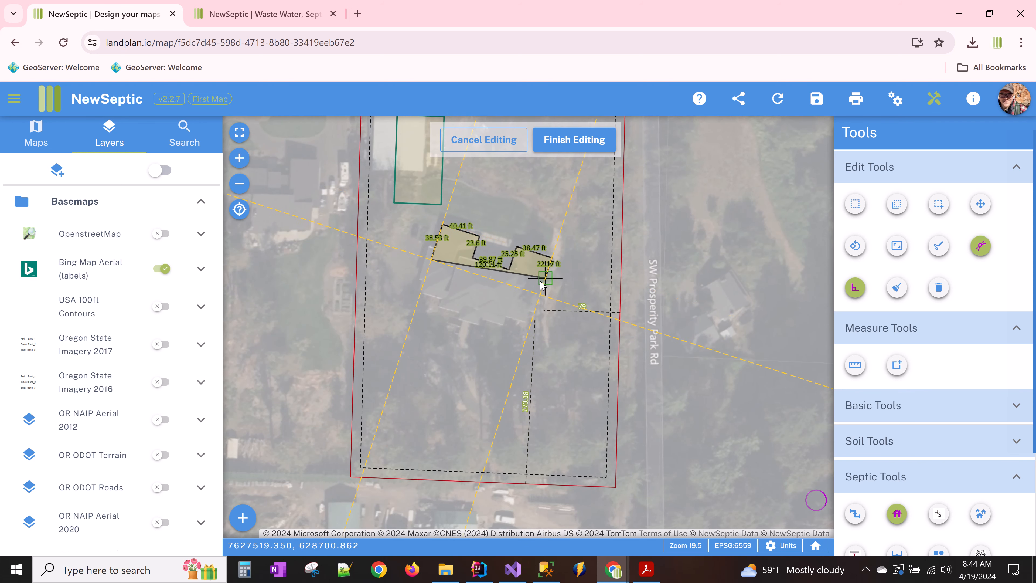
- Trace the east, south and southwest corners and close the 3-bedroom, 375 gpd house outline
{"action": "left_click", "coordinate": [531, 324]}
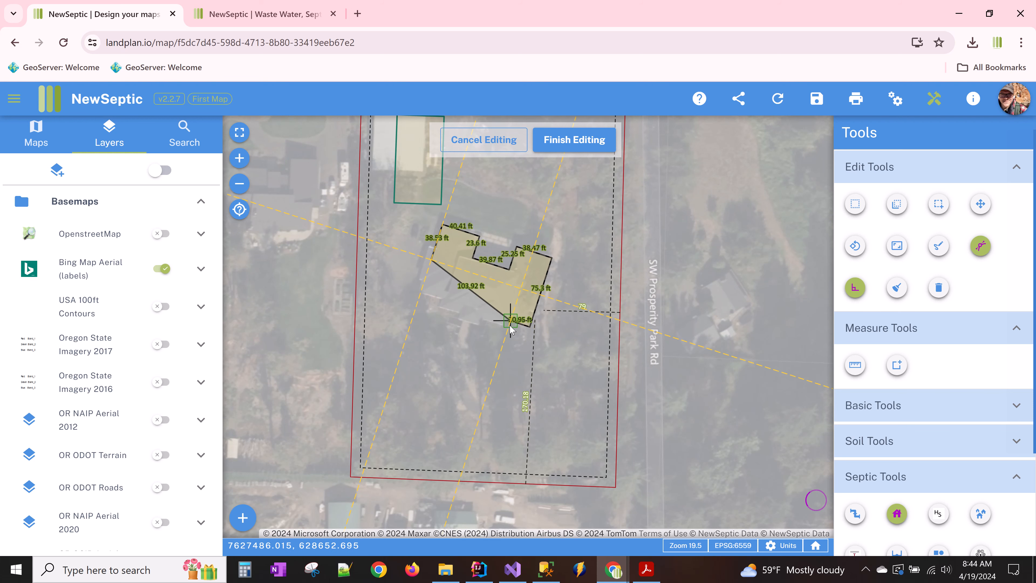
{"action": "scroll", "coordinate": [505, 334], "scroll_direction": "up", "scroll_amount": 2}
{"action": "left_click", "coordinate": [513, 309]}
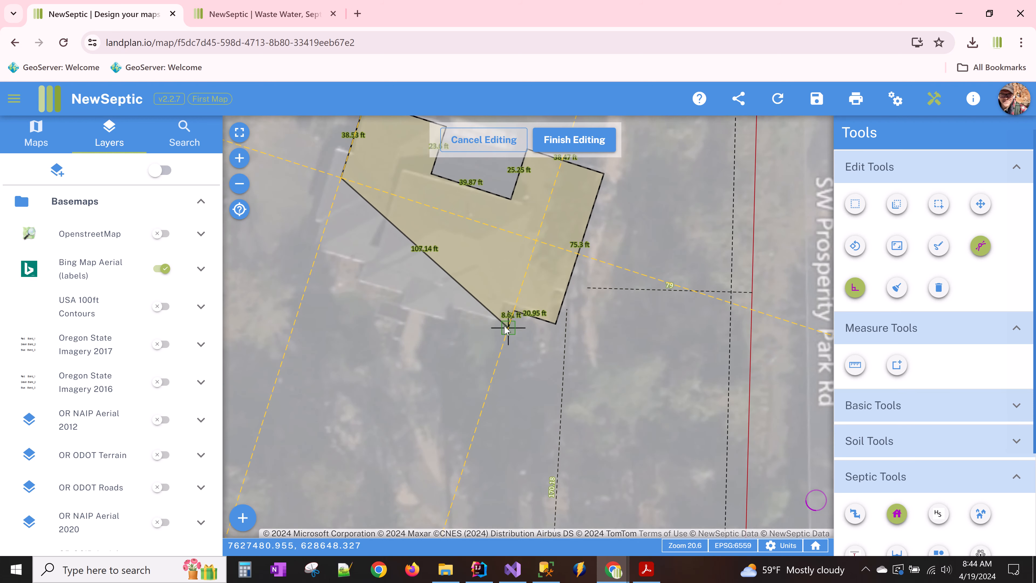
{"action": "left_click", "coordinate": [509, 323]}
{"action": "left_click", "coordinate": [453, 307]}
{"action": "left_click", "coordinate": [448, 324]}
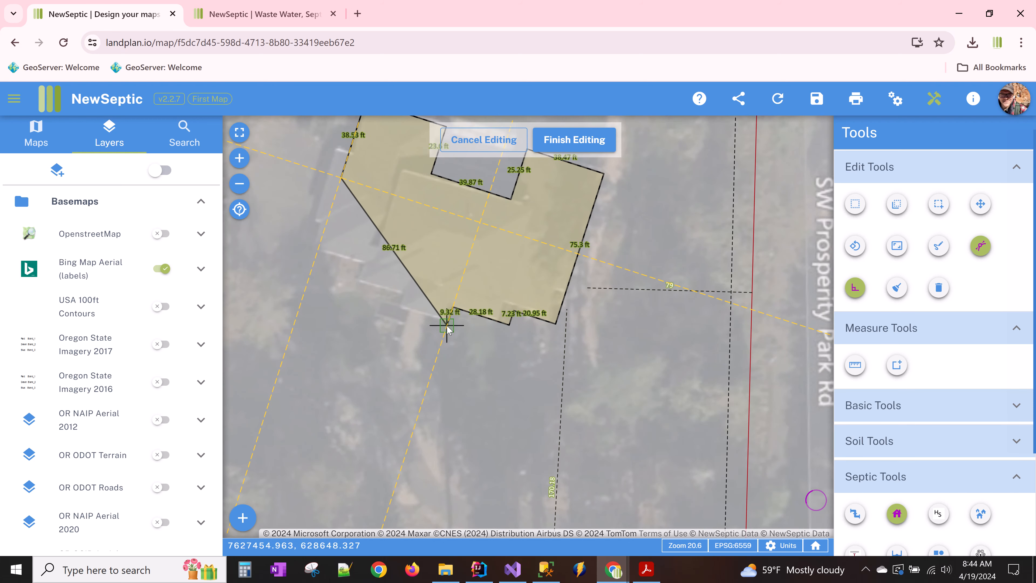
{"action": "left_click", "coordinate": [401, 310]}
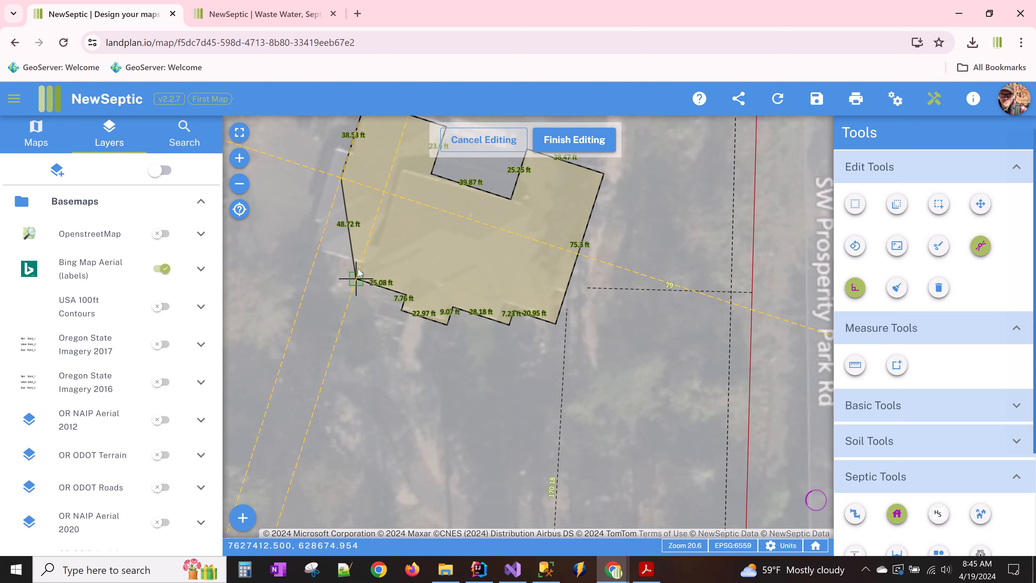
{"action": "left_click", "coordinate": [356, 278]}
{"action": "left_click", "coordinate": [358, 264]}
{"action": "left_click", "coordinate": [319, 252]}
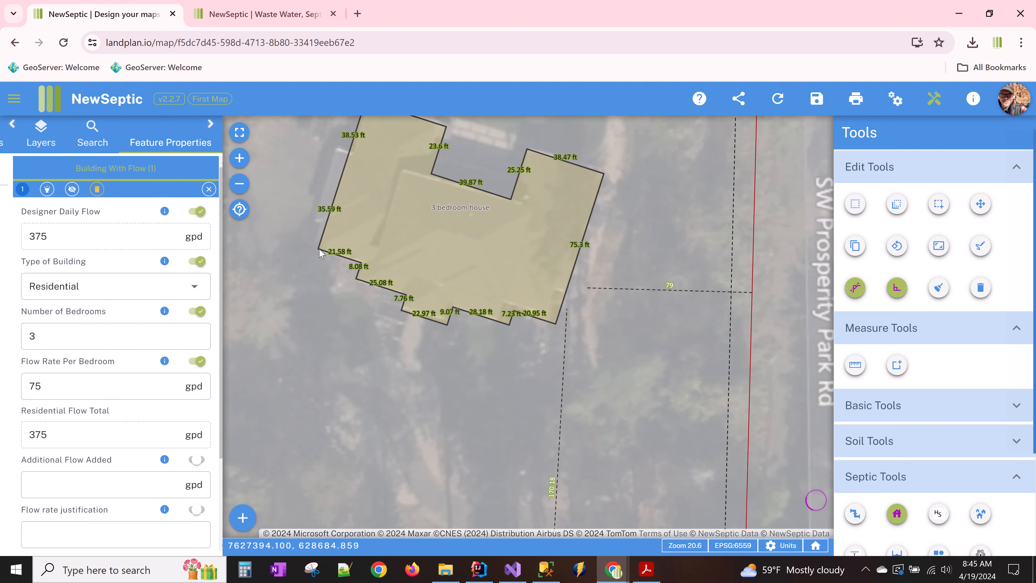
- Check the house's 1.75 ft sewer exit depth and scroll down to the full Septic Tools section
{"action": "left_click_drag", "start_coordinate": [419, 347], "coordinate": [419, 426]}
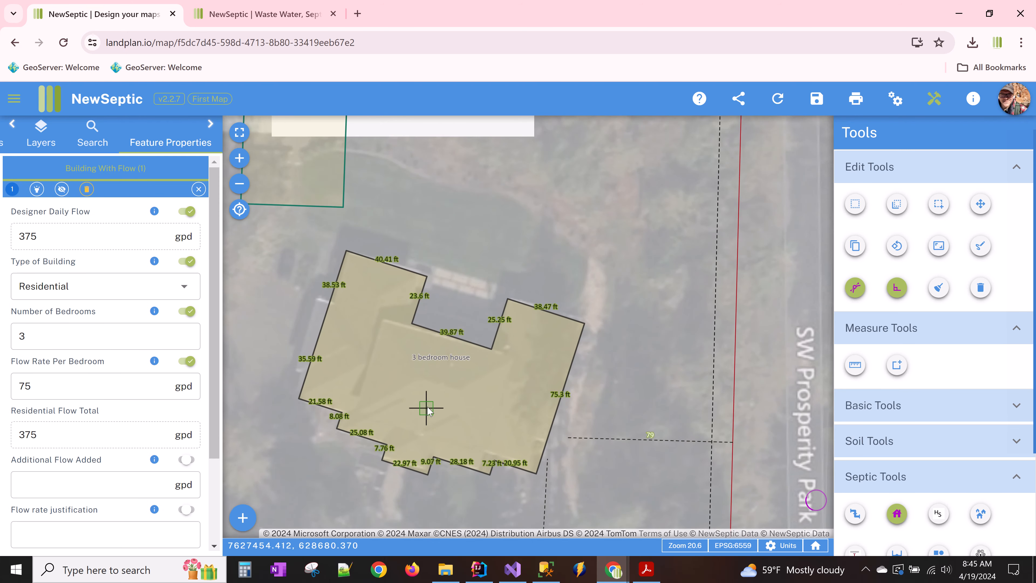
{"action": "scroll", "coordinate": [424, 408], "scroll_direction": "down", "scroll_amount": 1}
{"action": "scroll", "coordinate": [318, 349], "scroll_direction": "down", "scroll_amount": 1}
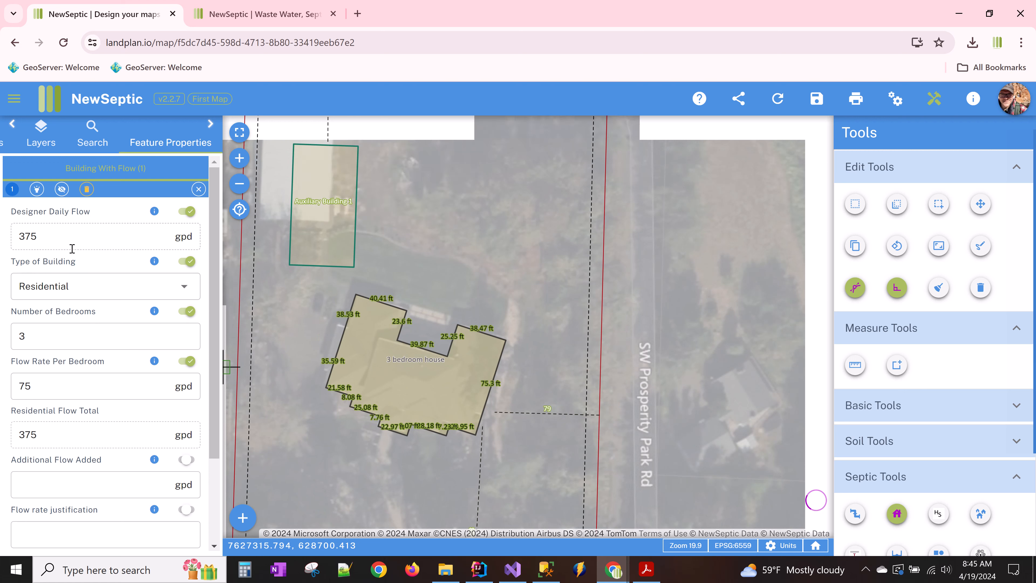
{"action": "scroll", "coordinate": [70, 404], "scroll_direction": "down", "scroll_amount": 3}
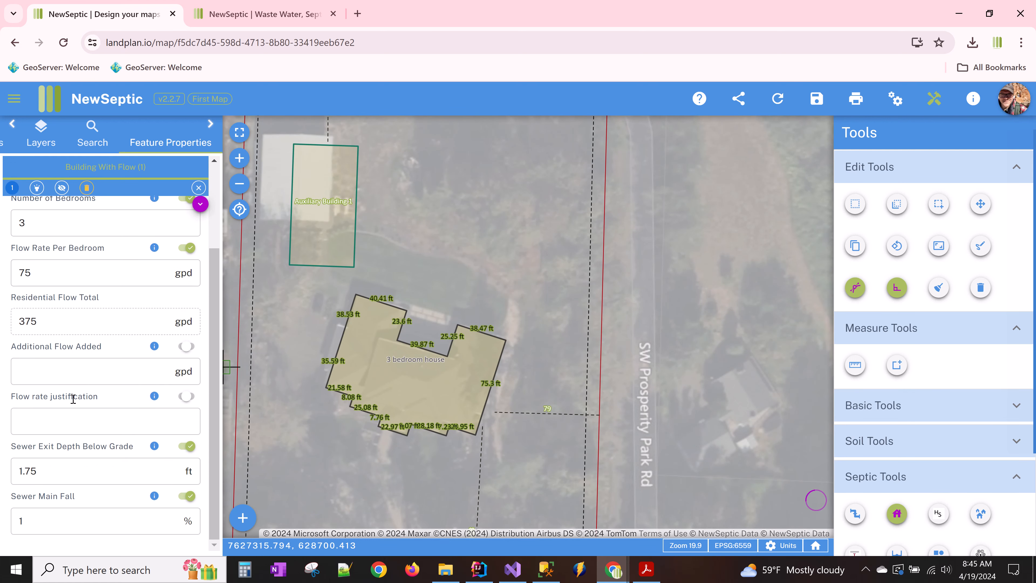
{"action": "left_click", "coordinate": [97, 475]}
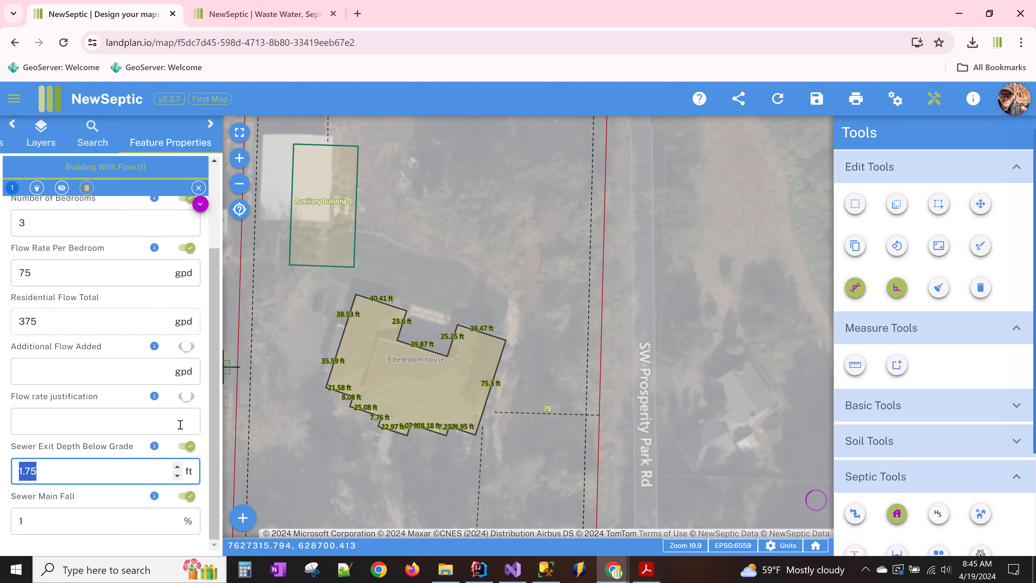
{"action": "left_click_drag", "start_coordinate": [534, 288], "coordinate": [480, 368]}
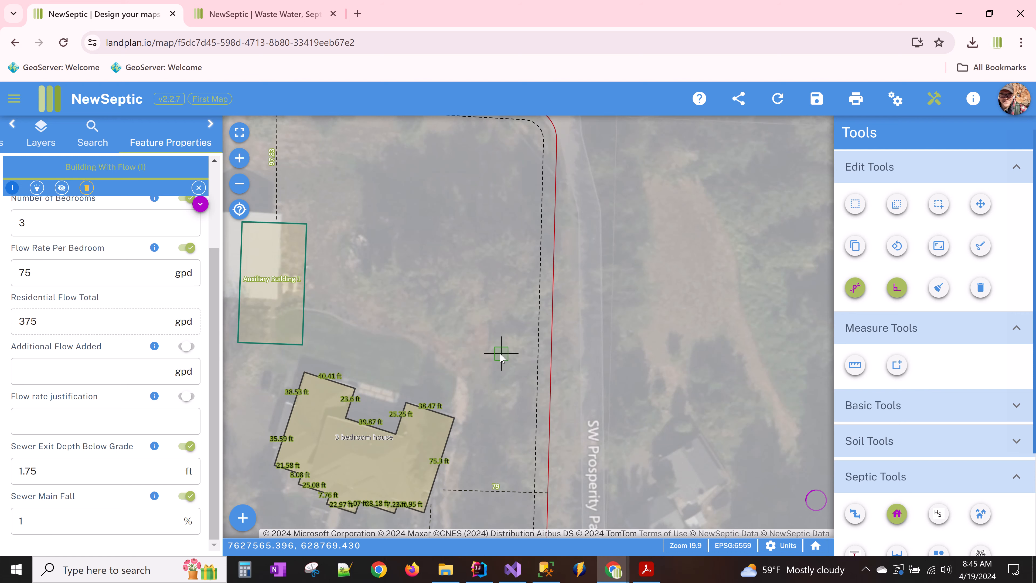
{"action": "left_click_drag", "start_coordinate": [501, 355], "coordinate": [557, 243]}
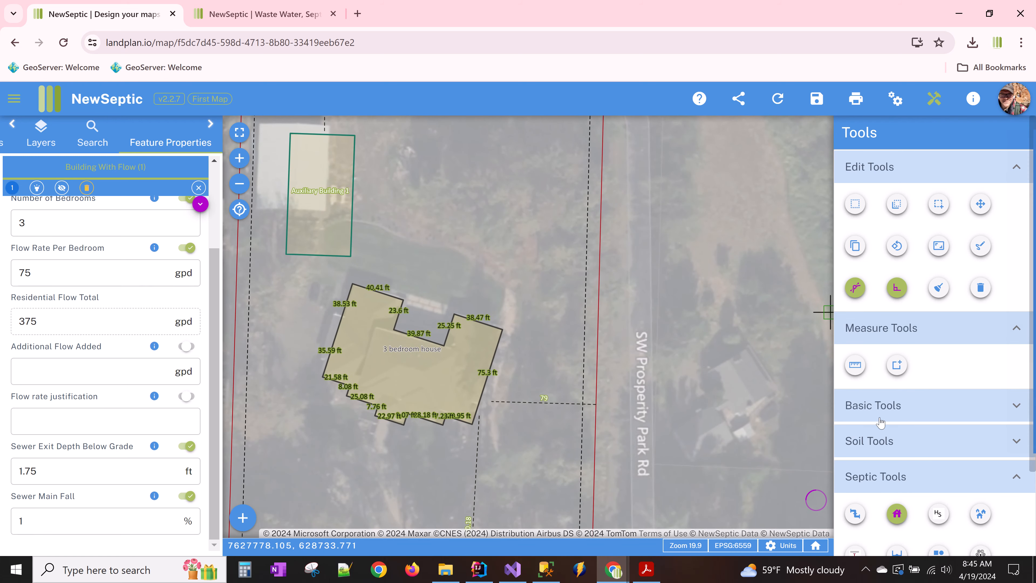
{"action": "scroll", "coordinate": [880, 423], "scroll_direction": "down", "scroll_amount": 2}
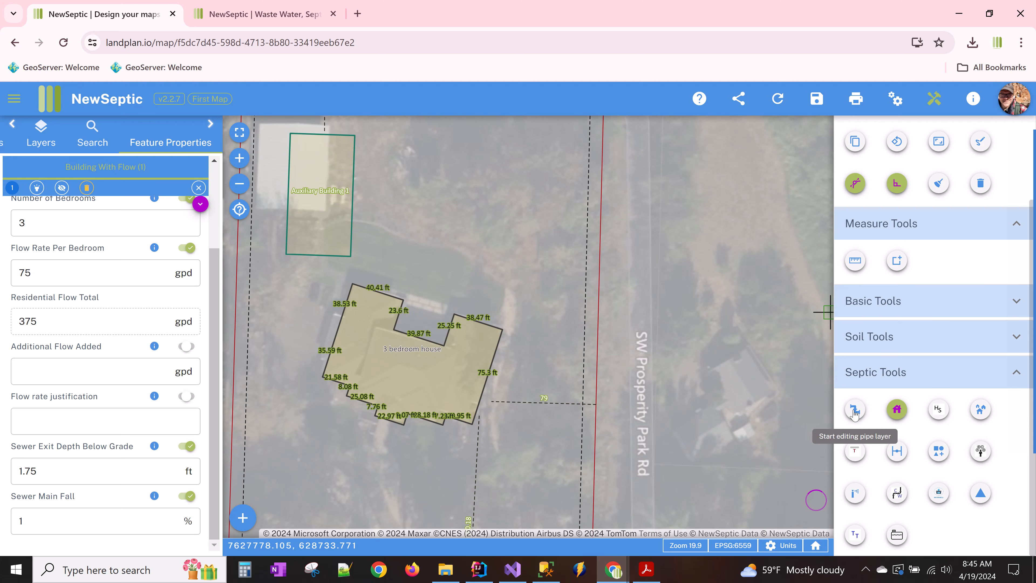
{"action": "left_click", "coordinate": [646, 569]}
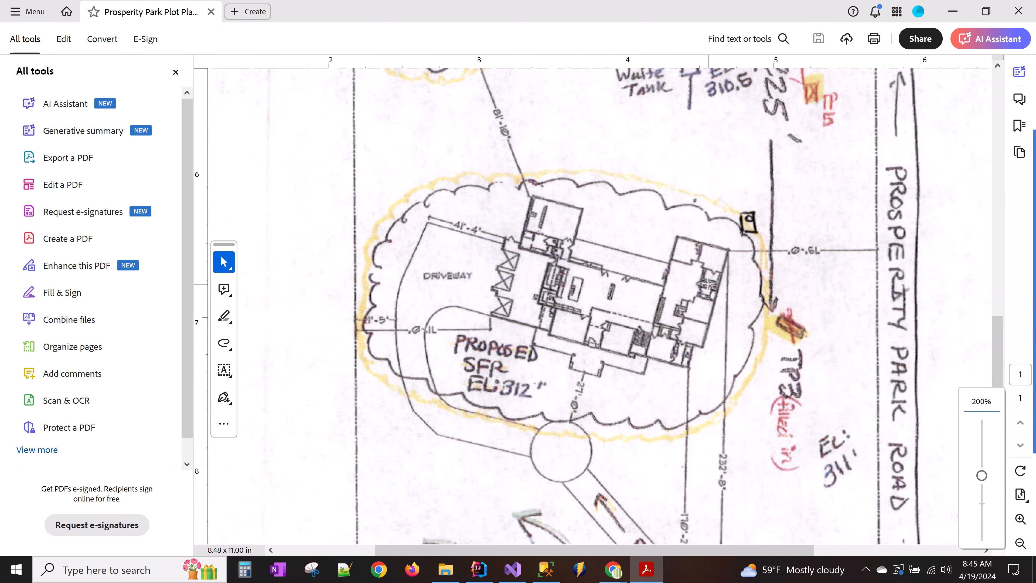
{"action": "scroll", "coordinate": [710, 293], "scroll_direction": "up", "scroll_amount": 3}
{"action": "scroll", "coordinate": [769, 373], "scroll_direction": "up", "scroll_amount": 8}
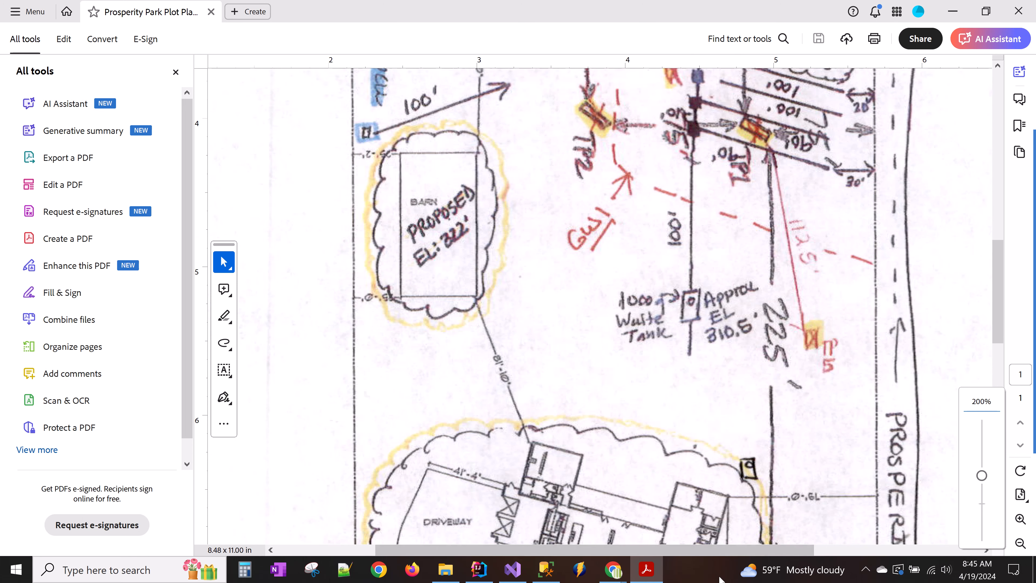
{"action": "left_click", "coordinate": [657, 573]}
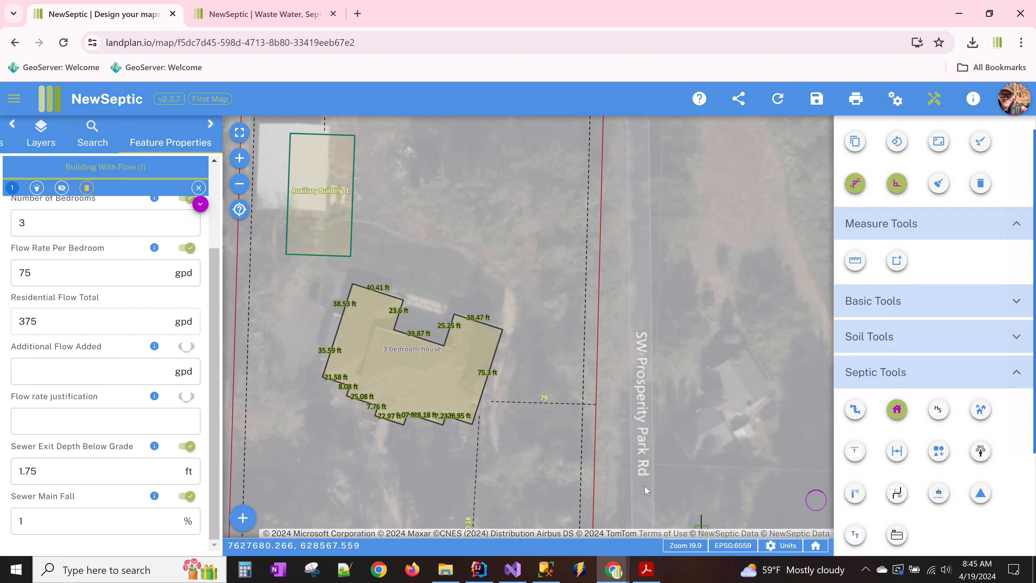
- Draw an 81 ft Sewer Main running north from the house's edge
{"action": "left_click", "coordinate": [855, 409]}
{"action": "left_click", "coordinate": [536, 386]}
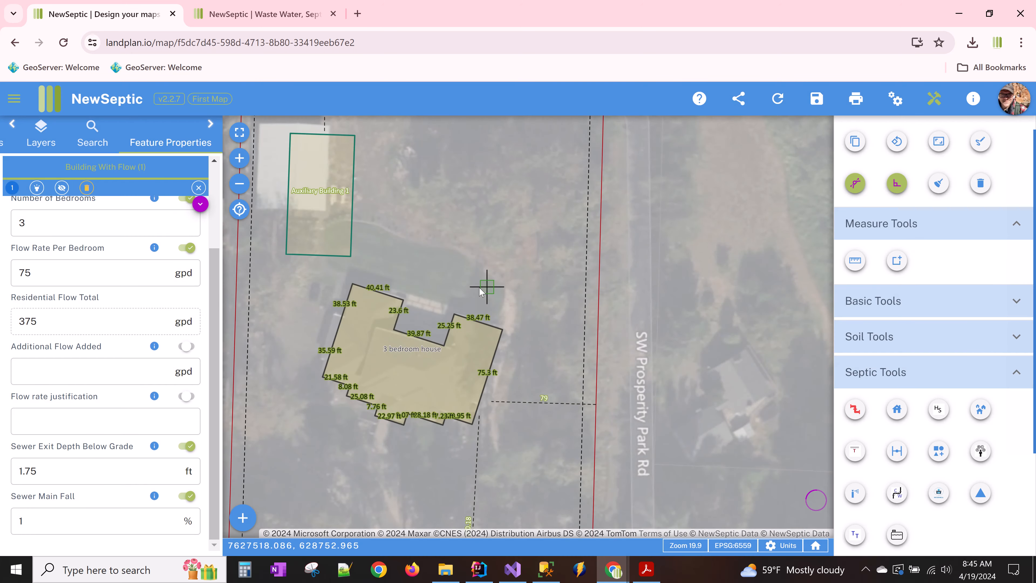
{"action": "left_click", "coordinate": [465, 315]}
{"action": "left_click_drag", "start_coordinate": [479, 259], "coordinate": [505, 355]}
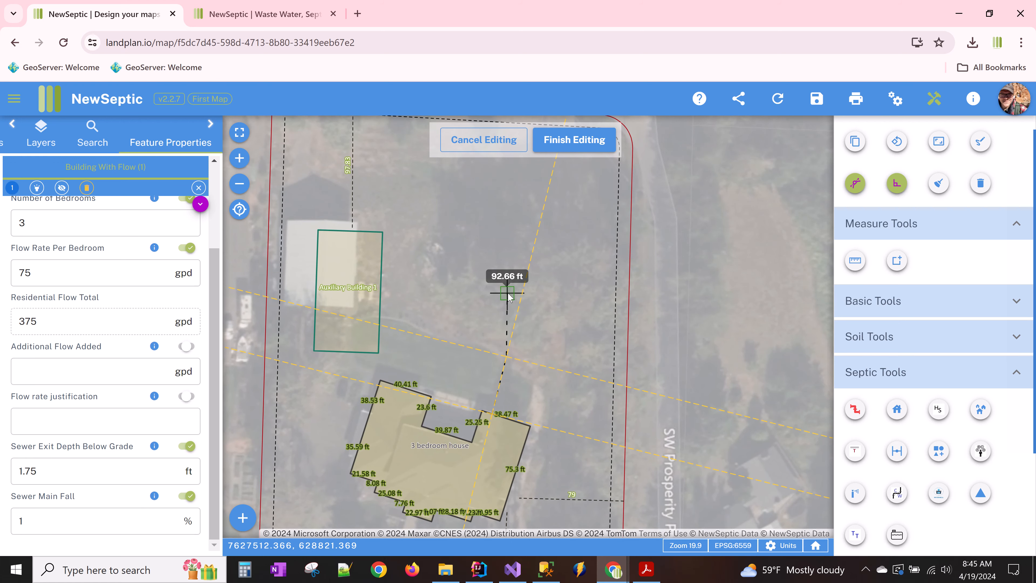
{"action": "scroll", "coordinate": [508, 296], "scroll_direction": "up", "scroll_amount": 2}
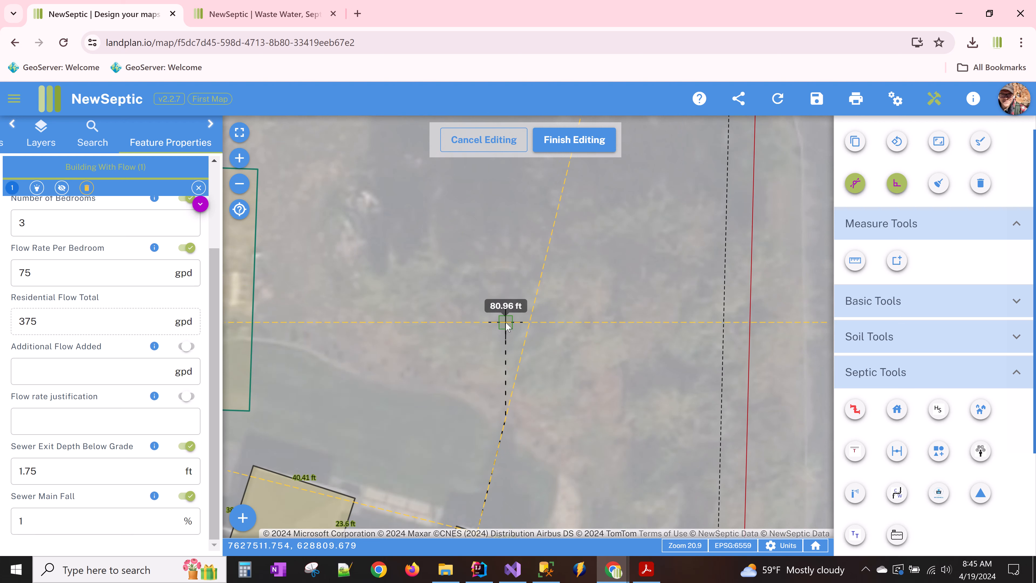
{"action": "double_click", "coordinate": [506, 323]}
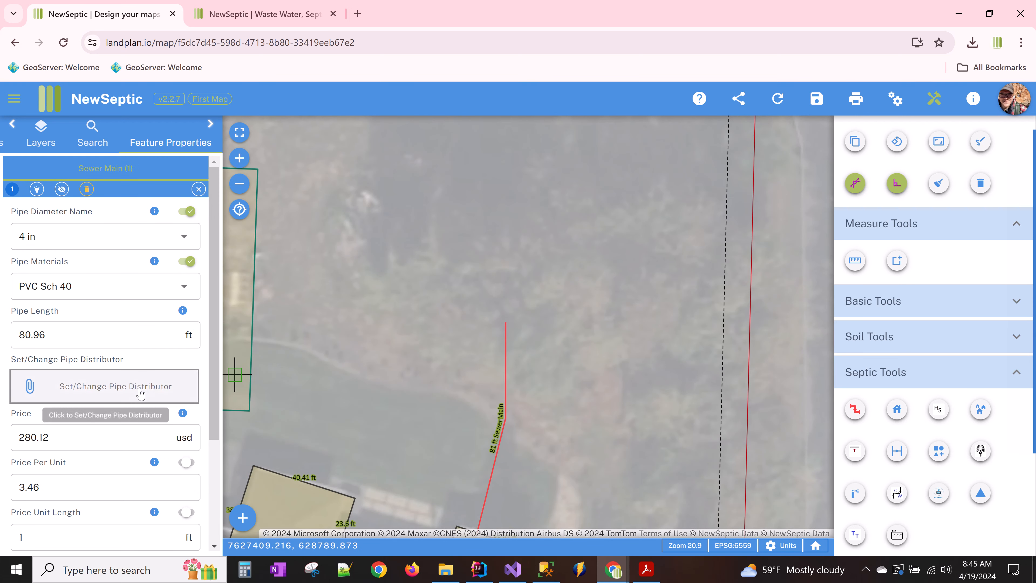
{"action": "scroll", "coordinate": [140, 392], "scroll_direction": "down", "scroll_amount": 3}
- Review the sewer main's elevations, 317.68 ft to 313.38 ft, and start a treatment train
{"action": "left_click", "coordinate": [83, 433]}
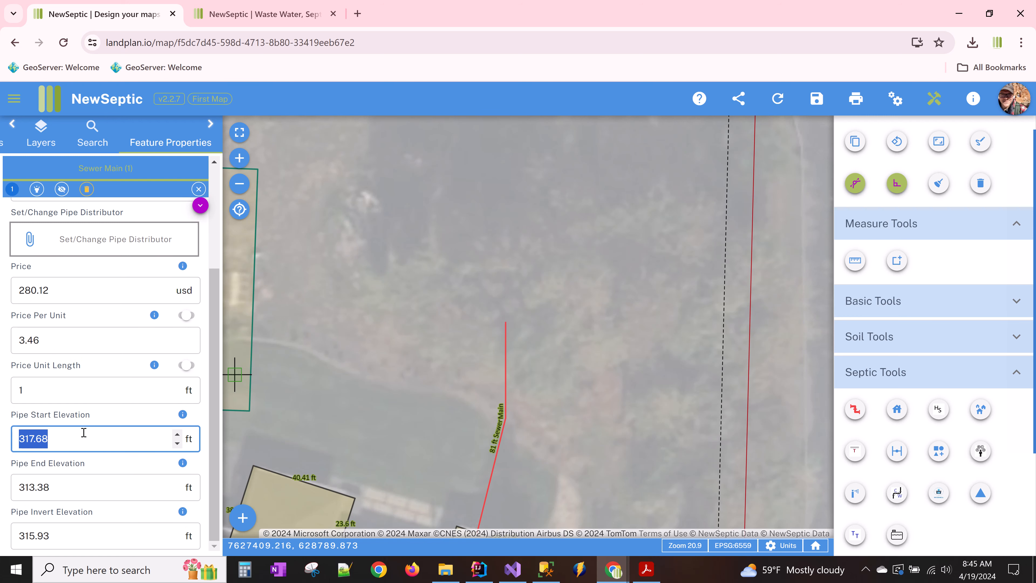
{"action": "left_click_drag", "start_coordinate": [513, 413], "coordinate": [557, 304]}
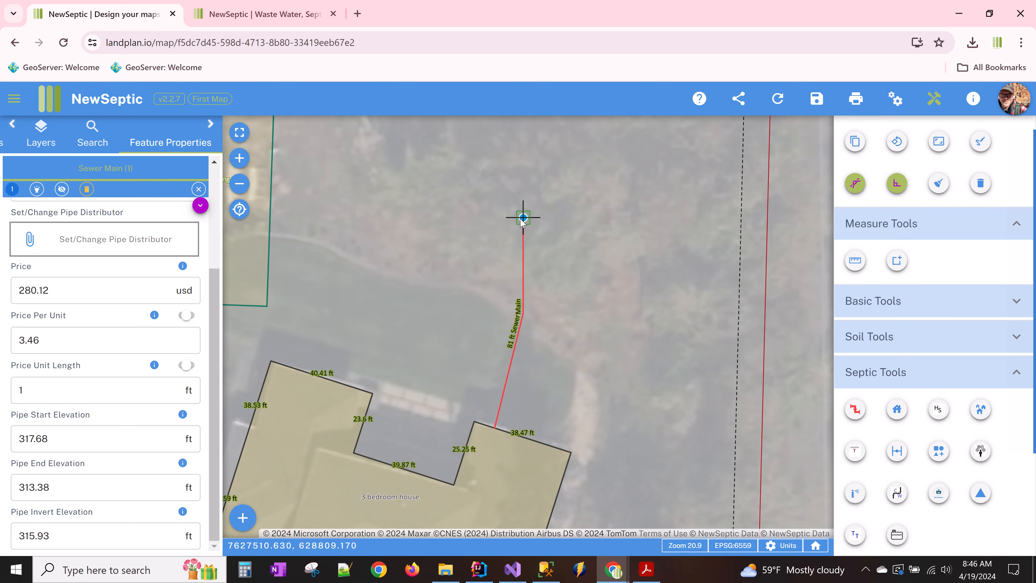
{"action": "left_click", "coordinate": [86, 438]}
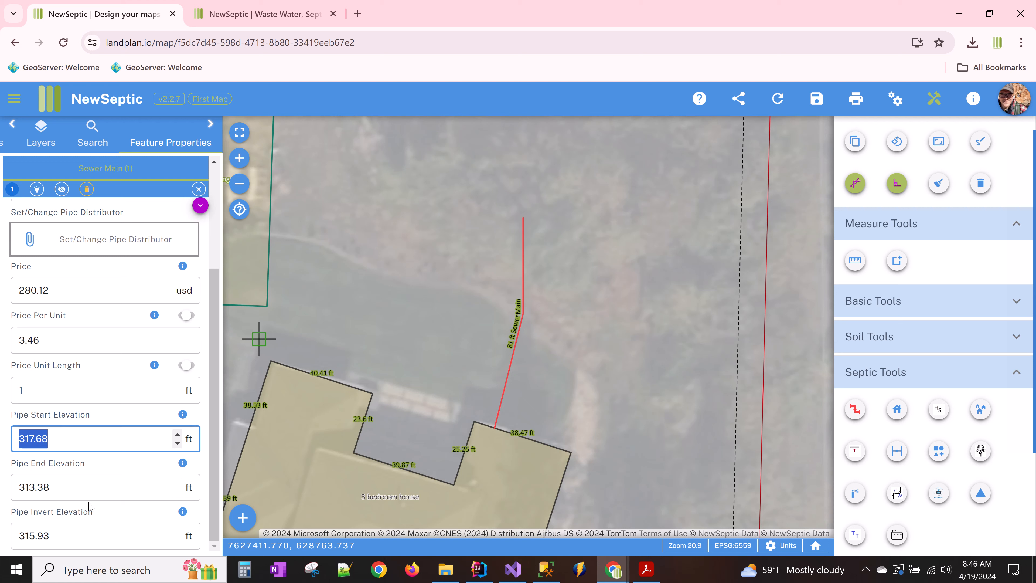
{"action": "left_click", "coordinate": [91, 489]}
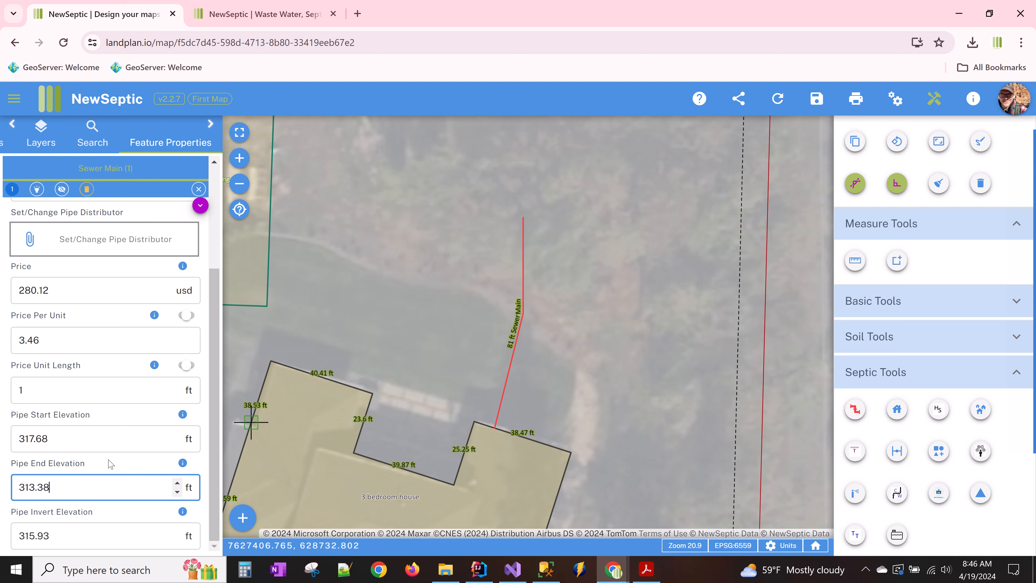
{"action": "left_click", "coordinate": [65, 530]}
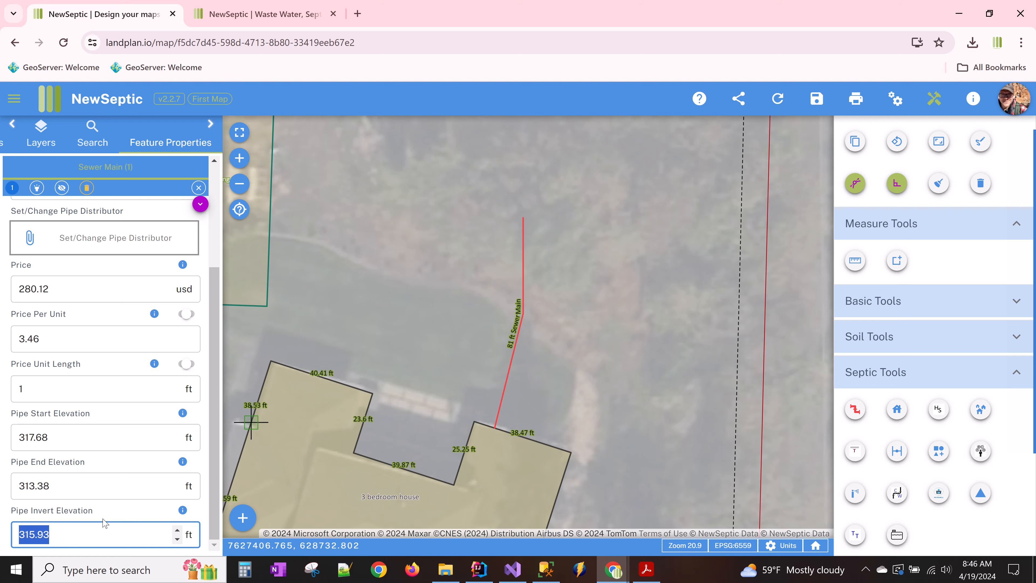
{"action": "left_click_drag", "start_coordinate": [369, 245], "coordinate": [341, 313]}
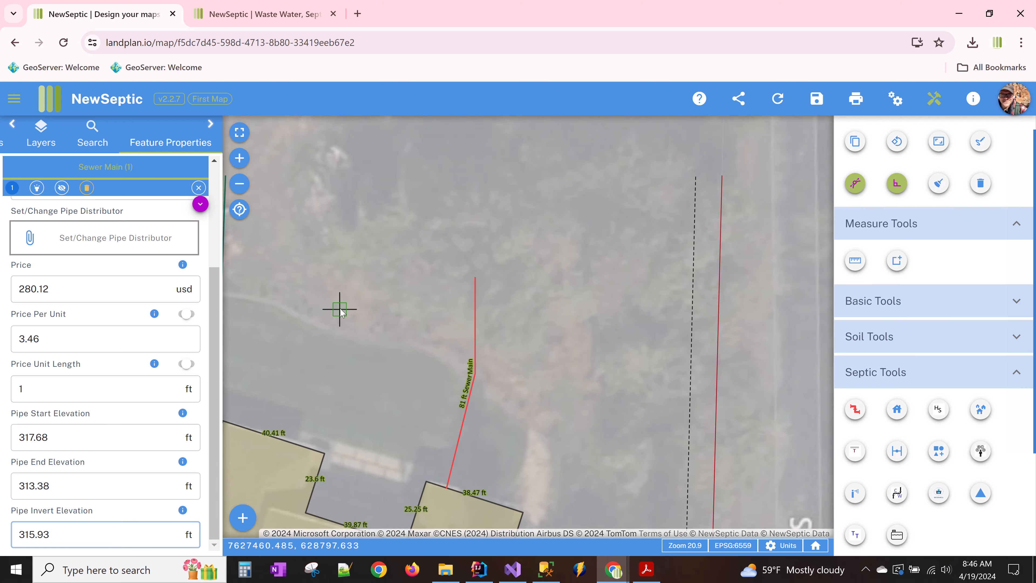
{"action": "scroll", "coordinate": [301, 377], "scroll_direction": "down", "scroll_amount": 1}
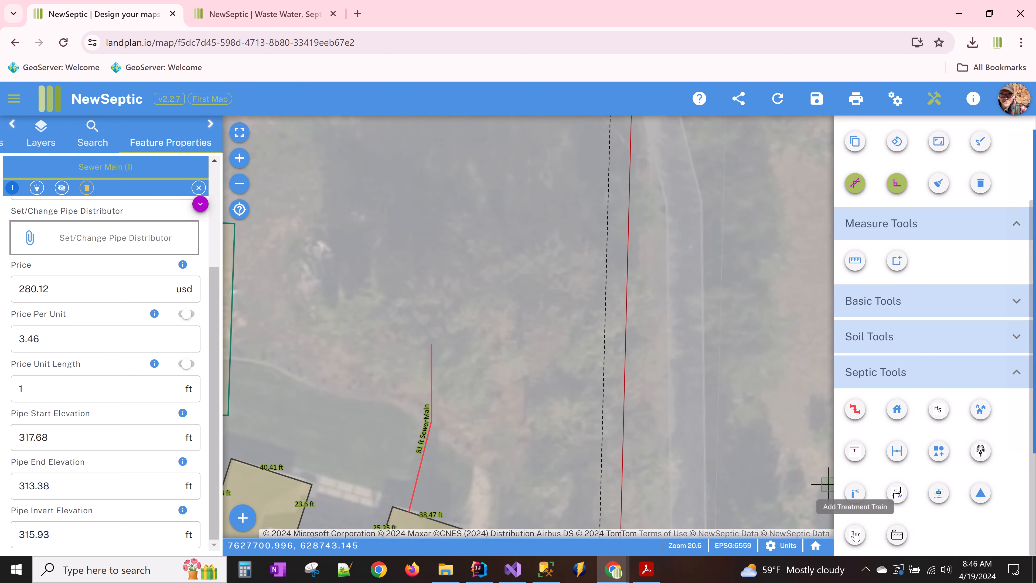
{"action": "left_click", "coordinate": [856, 539]}
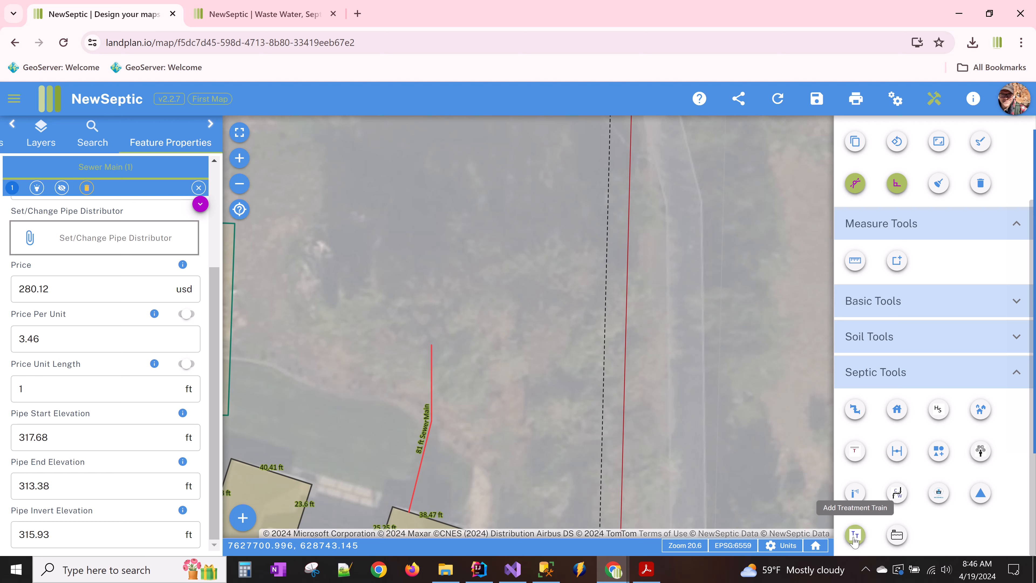
- Place a septic tank at the sewer main's end and pick the 1000 gal H20 Septic Tank product
{"action": "left_click", "coordinate": [897, 535]}
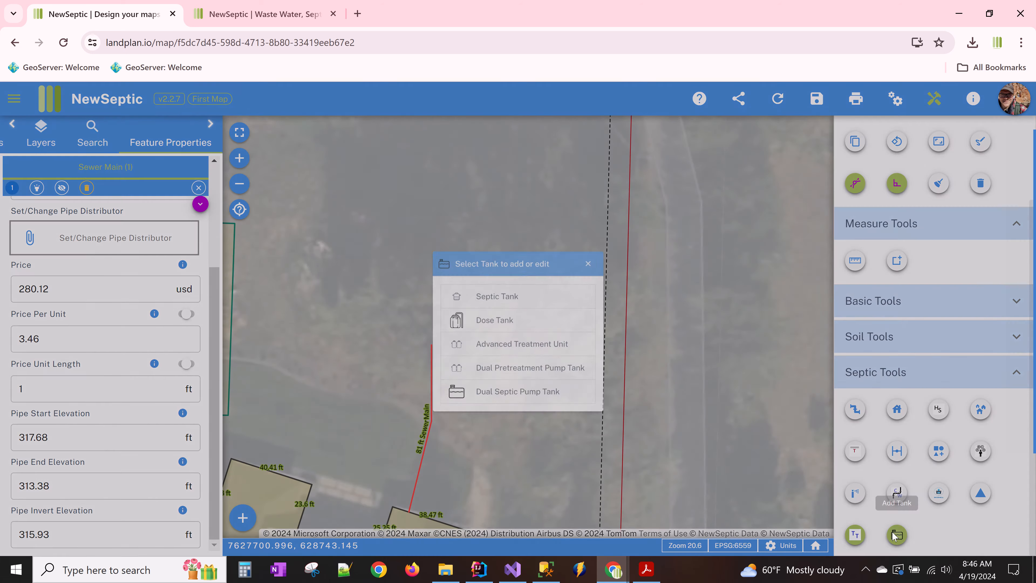
{"action": "left_click", "coordinate": [556, 300]}
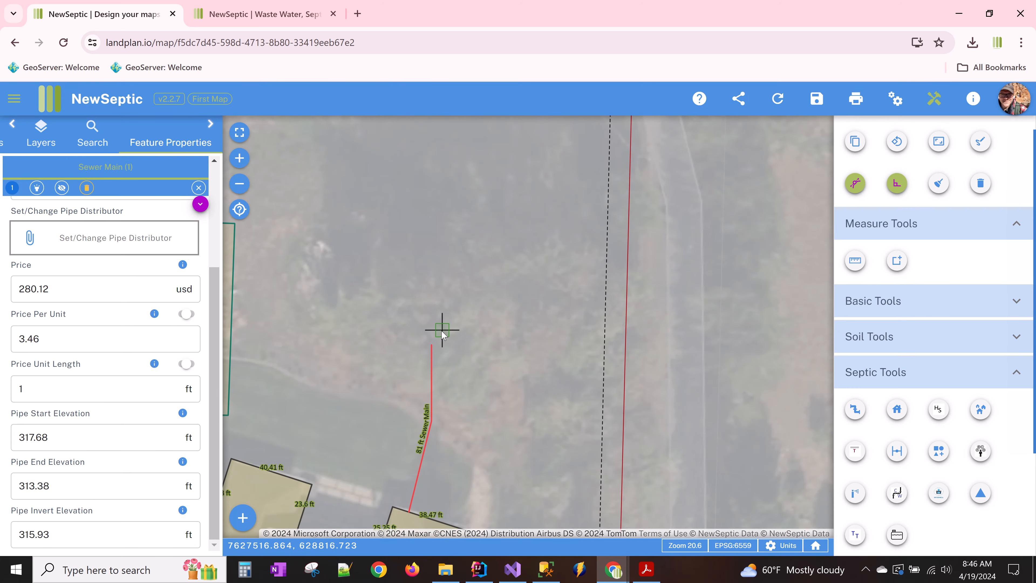
{"action": "left_click", "coordinate": [432, 345]}
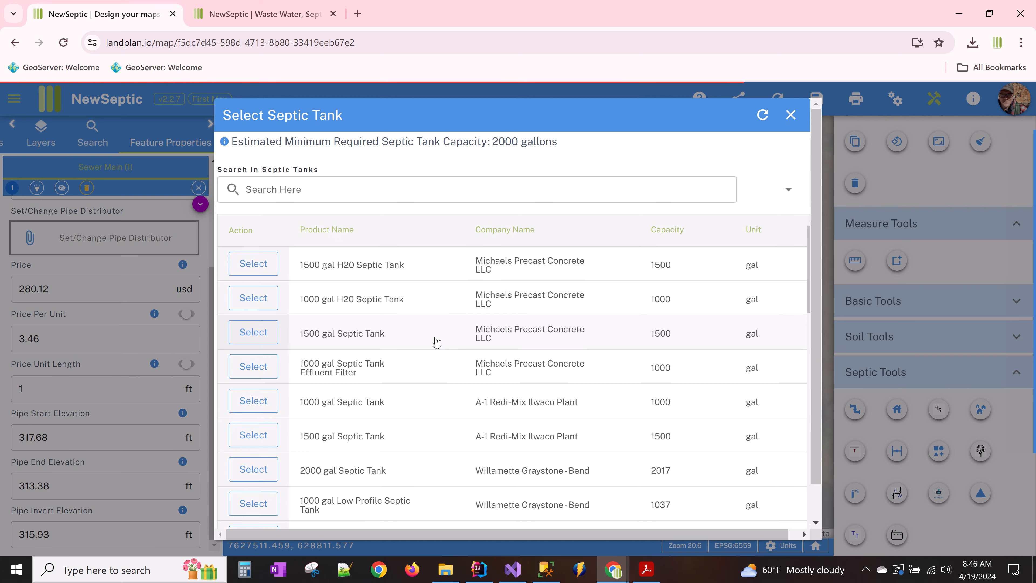
{"action": "scroll", "coordinate": [452, 445], "scroll_direction": "down", "scroll_amount": 10}
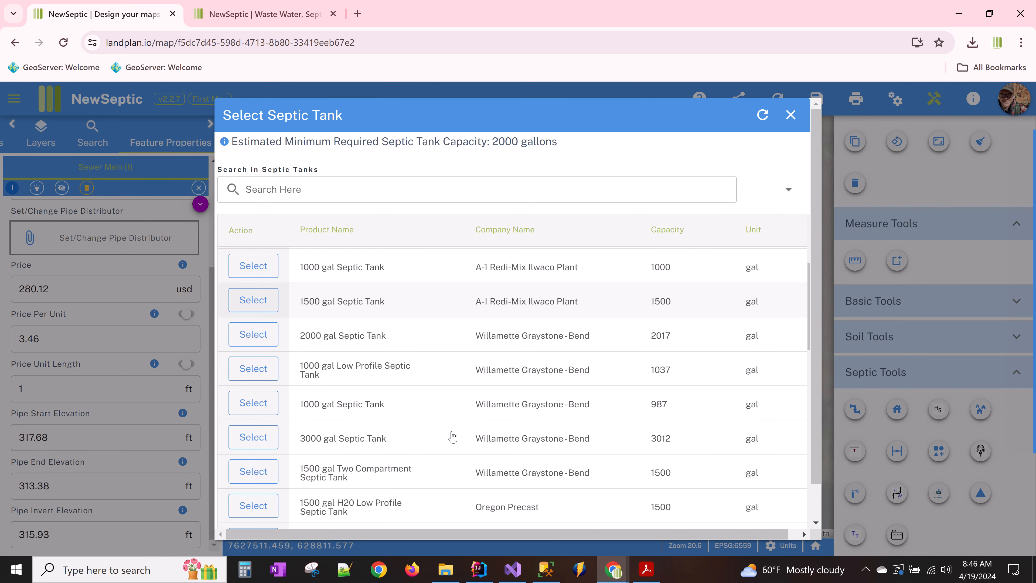
{"action": "scroll", "coordinate": [459, 433], "scroll_direction": "down", "scroll_amount": 6}
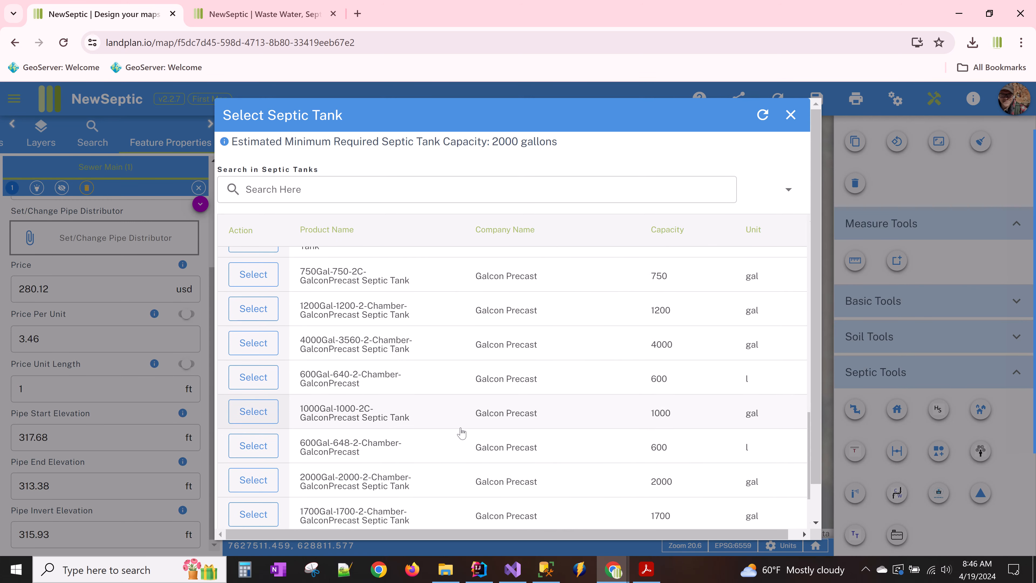
{"action": "scroll", "coordinate": [449, 409], "scroll_direction": "up", "scroll_amount": 15}
{"action": "left_click", "coordinate": [435, 190]}
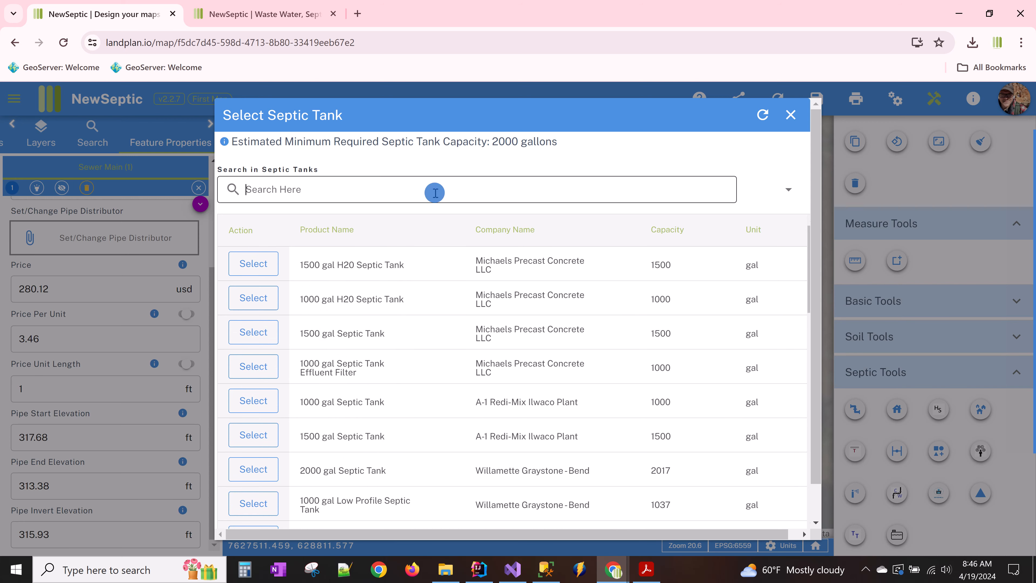
{"action": "type", "text": "w"}
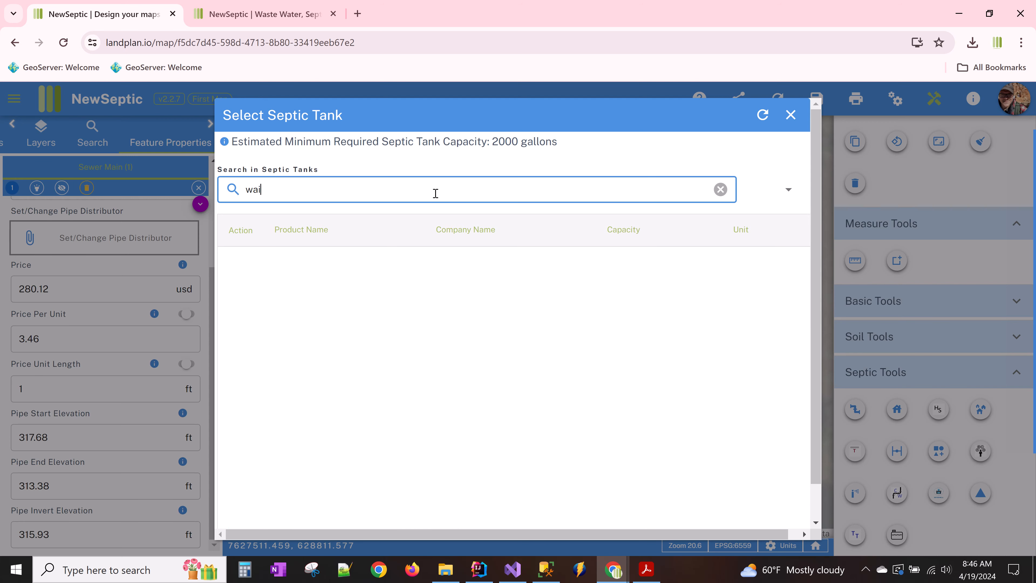
{"action": "type", "text": "ai"}
{"action": "key", "text": "BackSpace"}
{"action": "key", "text": "BackSpace"}
{"action": "key", "text": "BackSpace"}
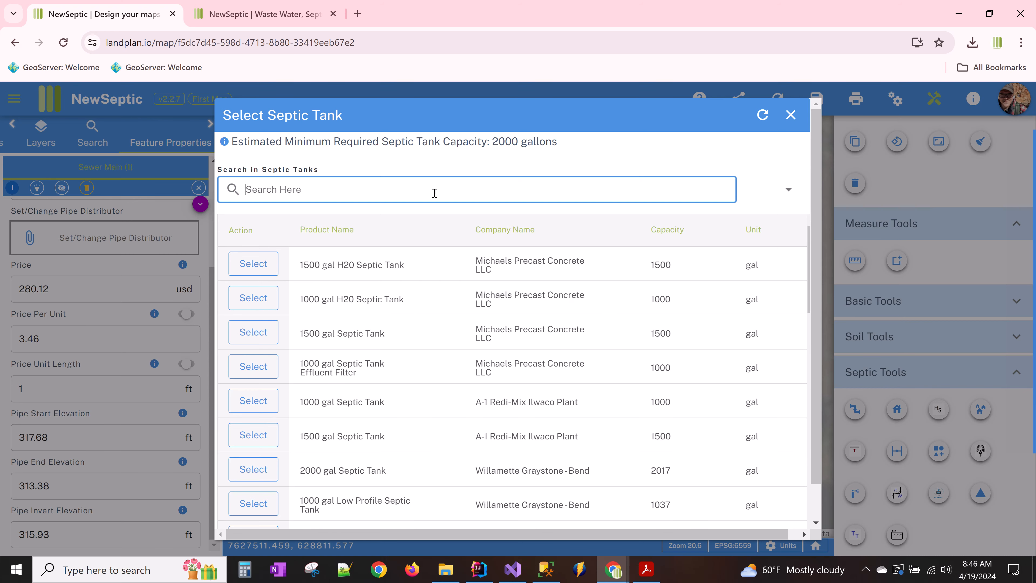
{"action": "left_click", "coordinate": [458, 305]}
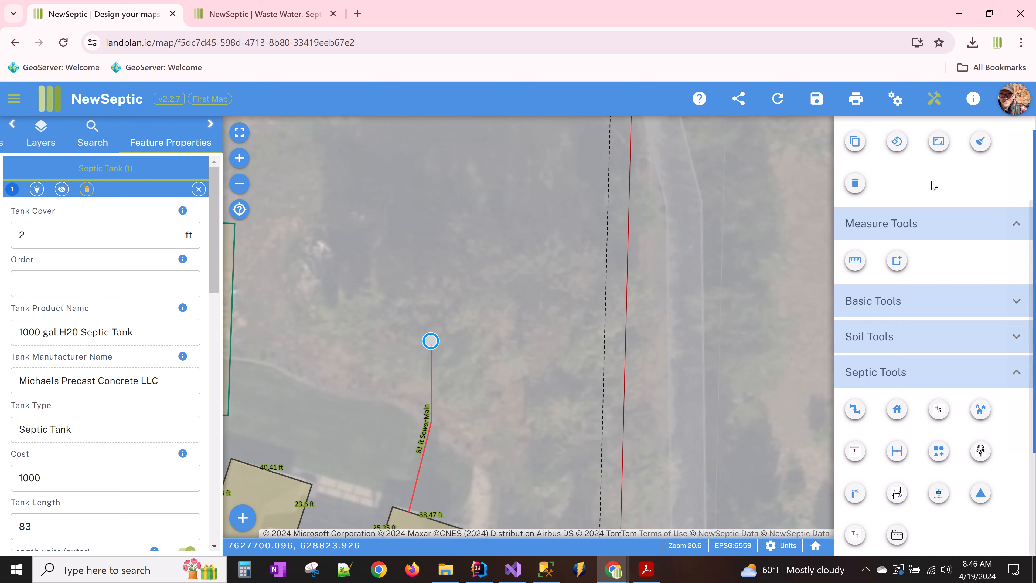
- Delete that tank and place an A-1 Redi-Mix 1000 gal Septic Tank at the pipe's end instead
{"action": "left_click", "coordinate": [855, 183]}
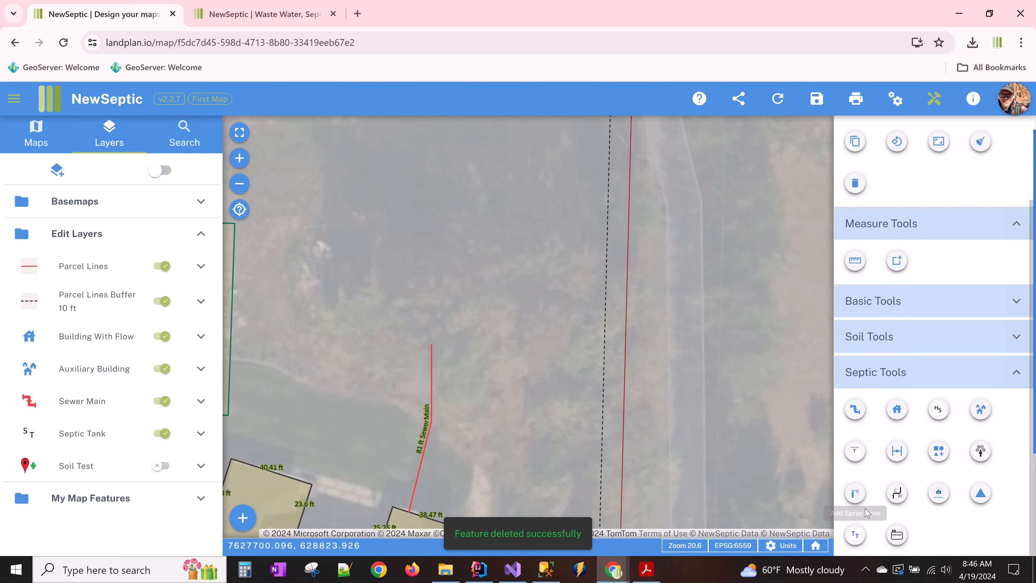
{"action": "left_click", "coordinate": [897, 535]}
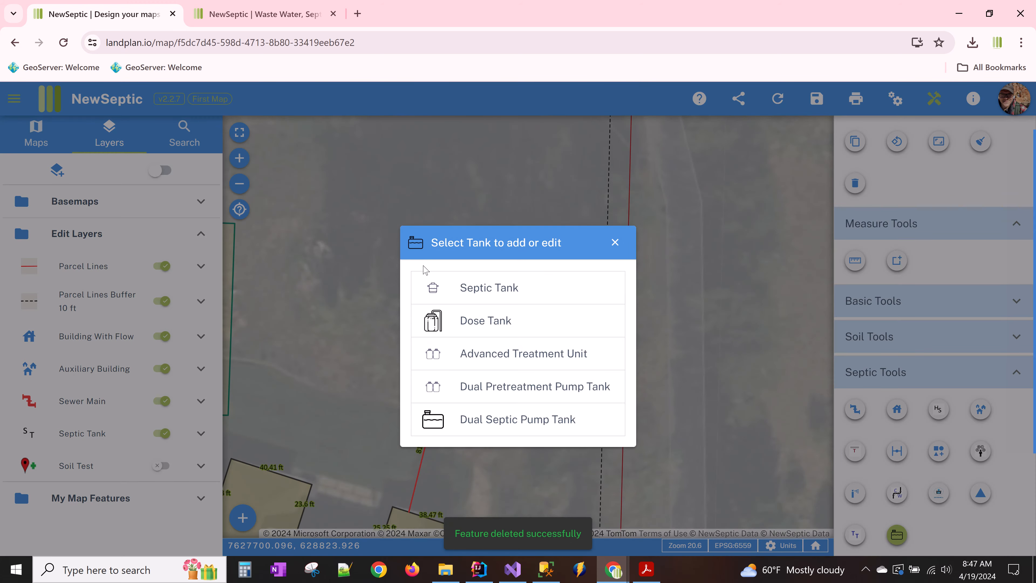
{"action": "left_click", "coordinate": [440, 290]}
{"action": "left_click", "coordinate": [432, 345]}
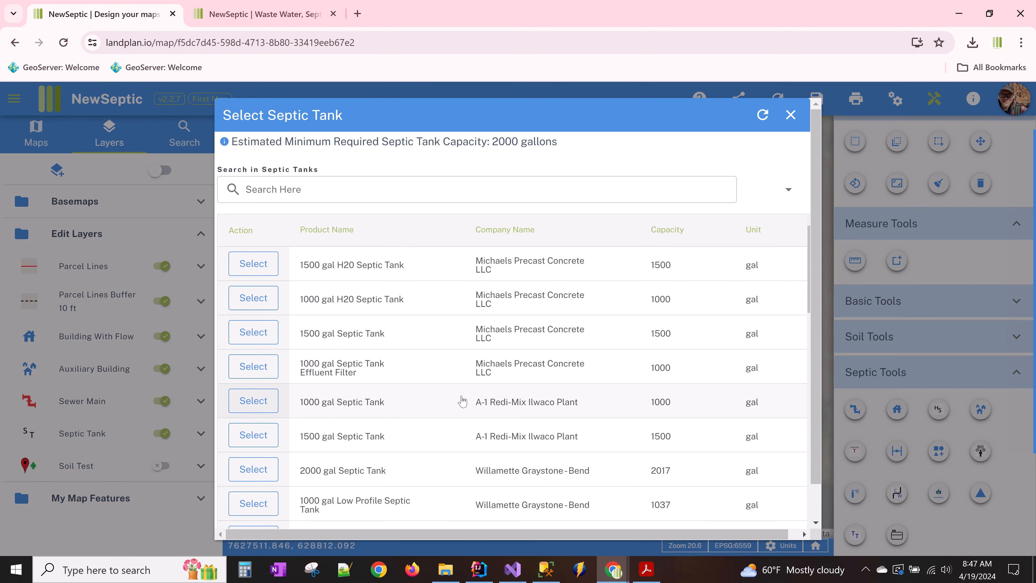
{"action": "scroll", "coordinate": [455, 348], "scroll_direction": "down", "scroll_amount": 2}
{"action": "left_click", "coordinate": [457, 342]}
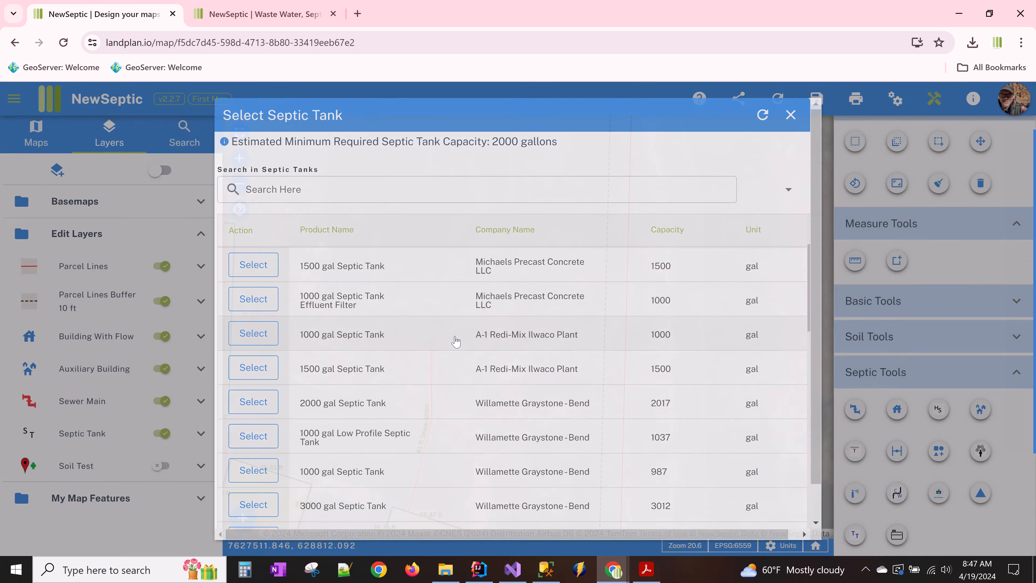
{"action": "scroll", "coordinate": [444, 336], "scroll_direction": "up", "scroll_amount": 2}
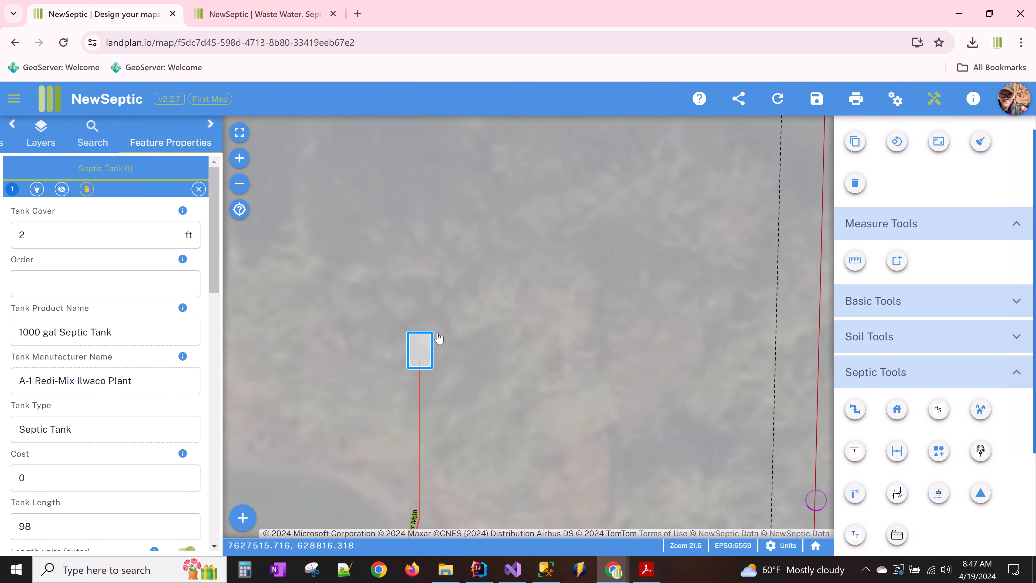
{"action": "scroll", "coordinate": [983, 188], "scroll_direction": "up", "scroll_amount": 3}
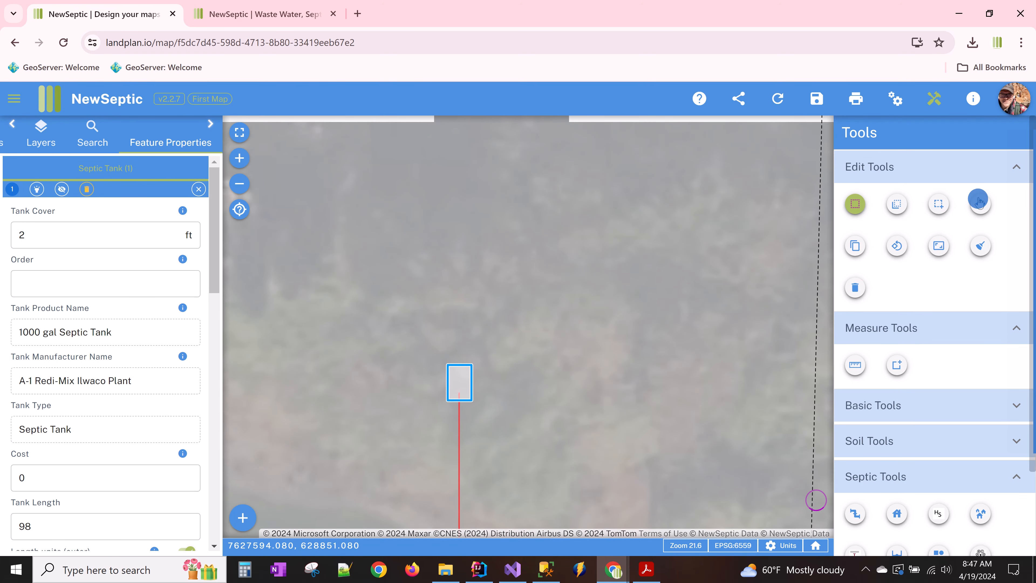
- Move the septic tank slightly up and to the right, then deselect it
{"action": "left_click", "coordinate": [980, 204]}
{"action": "left_click_drag", "start_coordinate": [463, 378], "coordinate": [466, 374]}
{"action": "scroll", "coordinate": [460, 382], "scroll_direction": "up", "scroll_amount": 2}
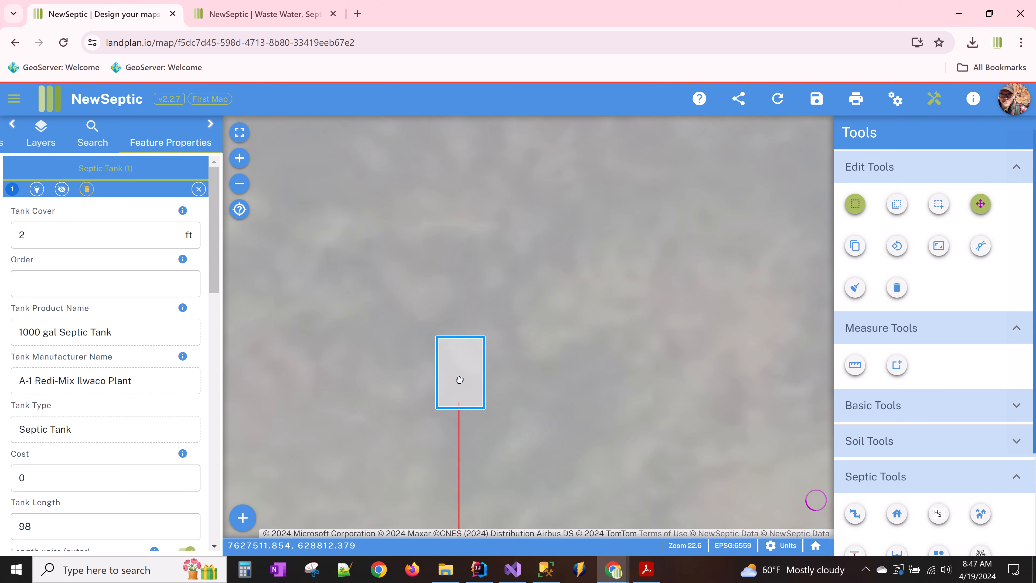
{"action": "left_click_drag", "start_coordinate": [457, 379], "coordinate": [459, 377]}
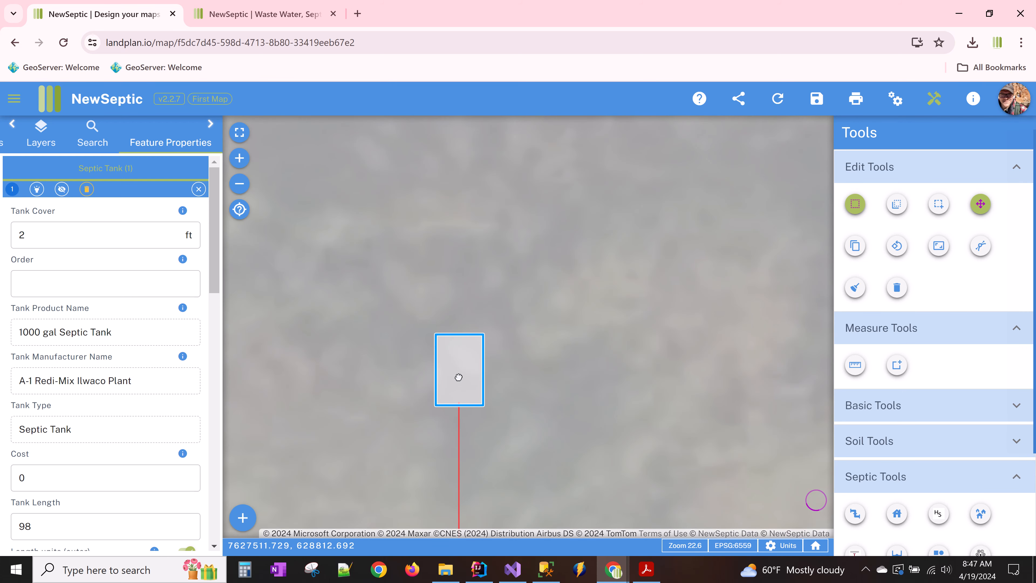
{"action": "scroll", "coordinate": [512, 341], "scroll_direction": "down", "scroll_amount": 5}
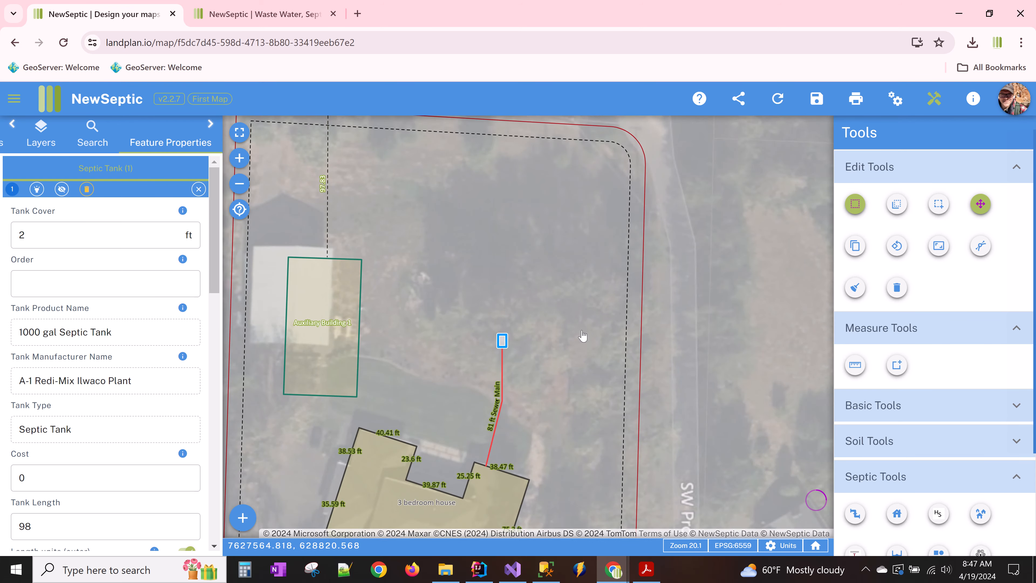
{"action": "left_click", "coordinate": [583, 335]}
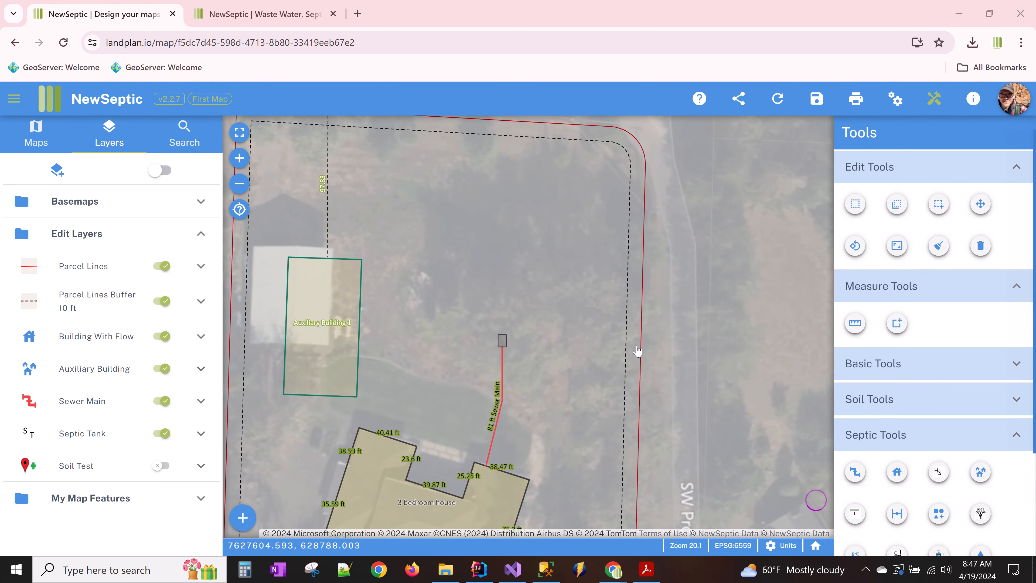
- Compare the tank's position against the hand-drawn plot plan in Acrobat
{"action": "left_click", "coordinate": [646, 569]}
{"action": "scroll", "coordinate": [807, 287], "scroll_direction": "up", "scroll_amount": 5}
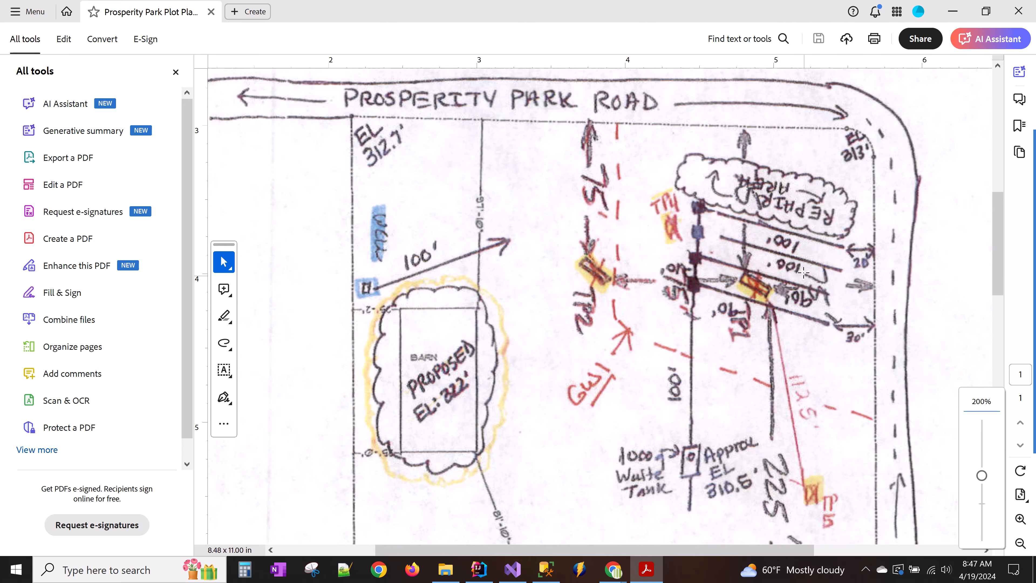
{"action": "left_click", "coordinate": [646, 570]}
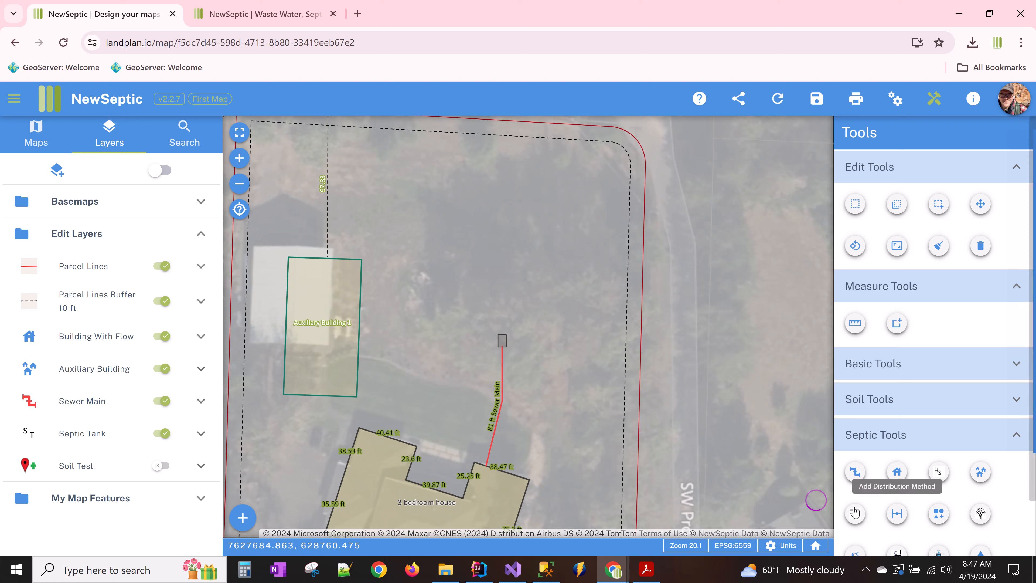
- Draw a 100 ft Distribution Trench 1 starting above the tank, then bring up the contour system choices
{"action": "left_click", "coordinate": [855, 471]}
{"action": "left_click", "coordinate": [600, 277]}
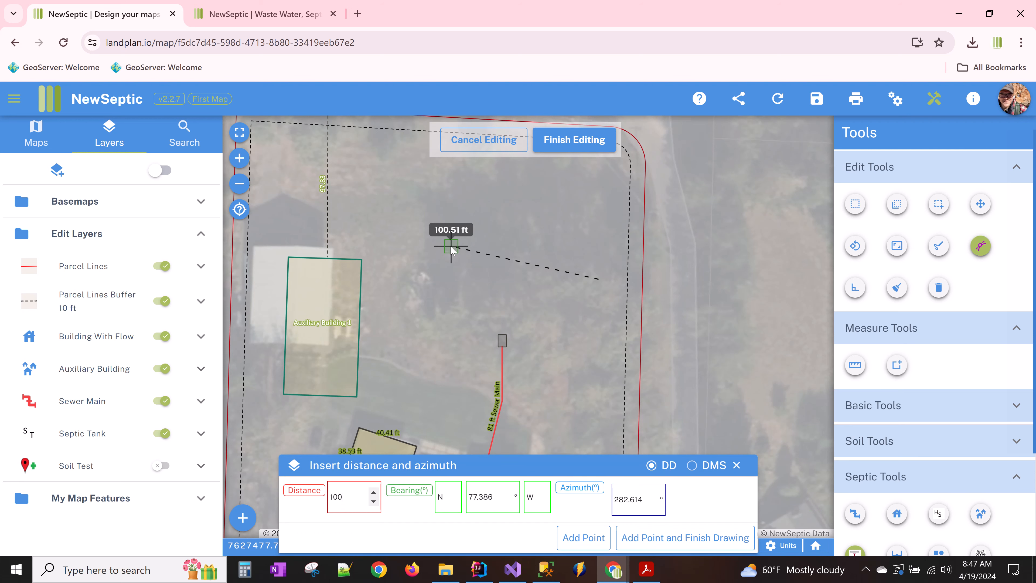
{"action": "key", "text": "Tab"}
{"action": "key", "text": "Tab"}
{"action": "key", "text": "Tab"}
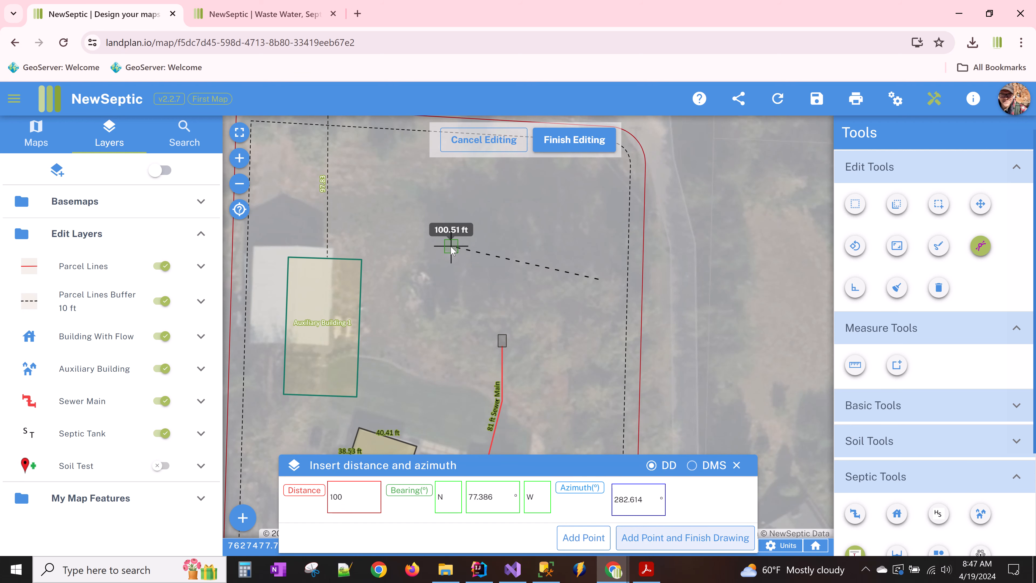
{"action": "key", "text": "Return"}
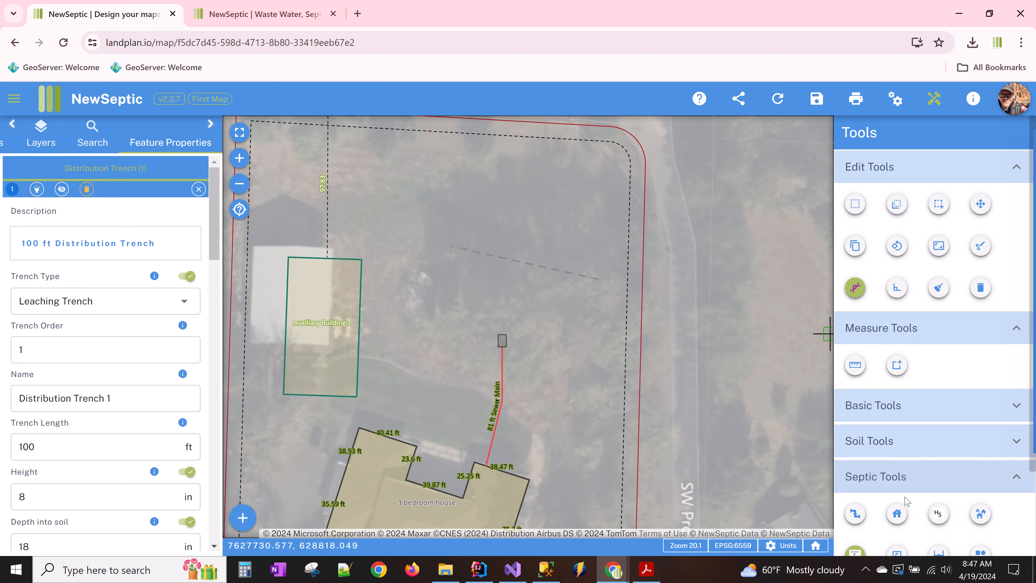
{"action": "scroll", "coordinate": [905, 501], "scroll_direction": "down", "scroll_amount": 3}
{"action": "left_click", "coordinate": [899, 453]}
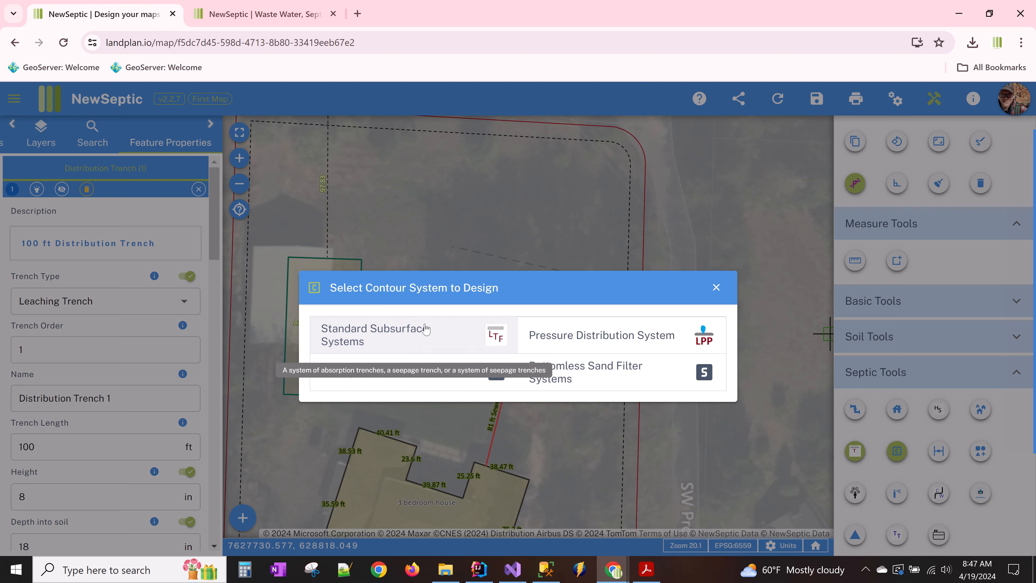
- Design a Standard Subsurface System with 4 trenches after checking the plot plan, and draw it on the map
{"action": "left_click", "coordinate": [441, 332]}
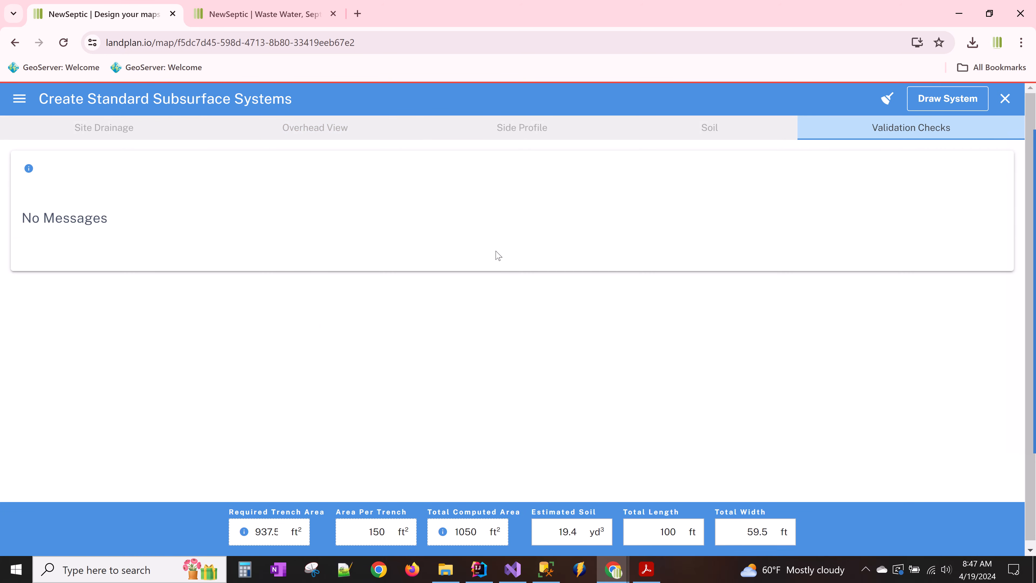
{"action": "left_click", "coordinate": [515, 133]}
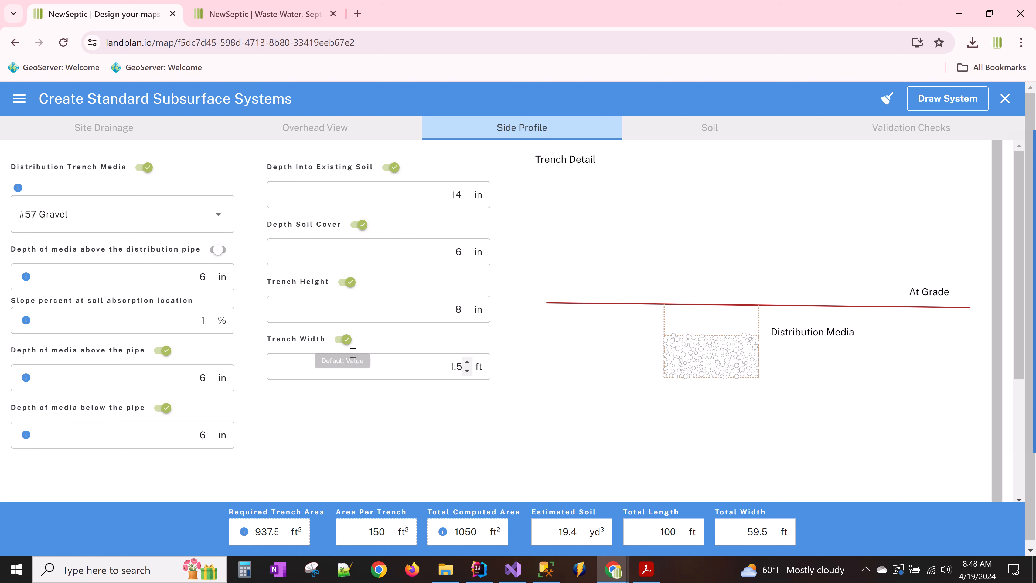
{"action": "left_click", "coordinate": [346, 134]}
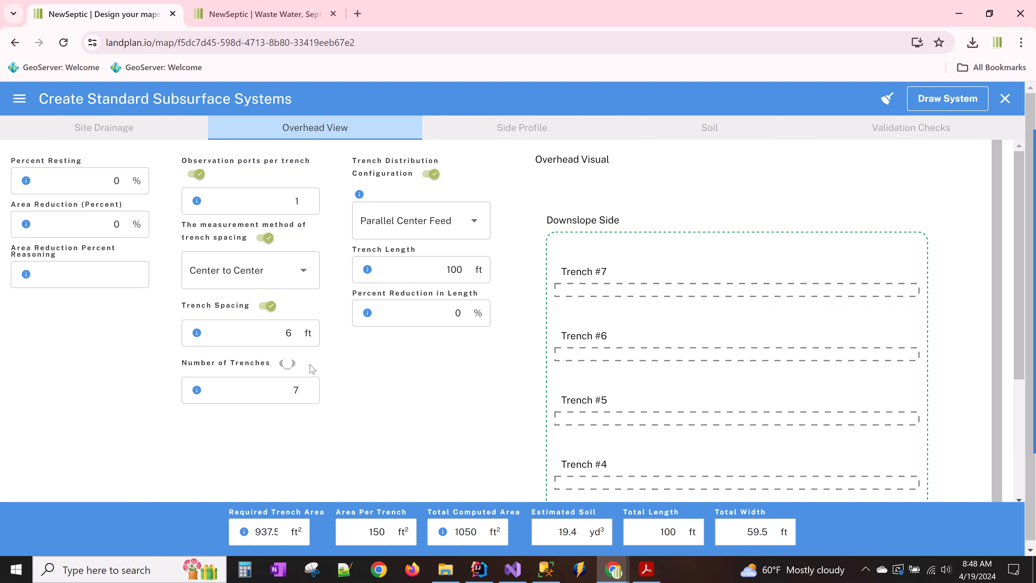
{"action": "left_click", "coordinate": [304, 395]}
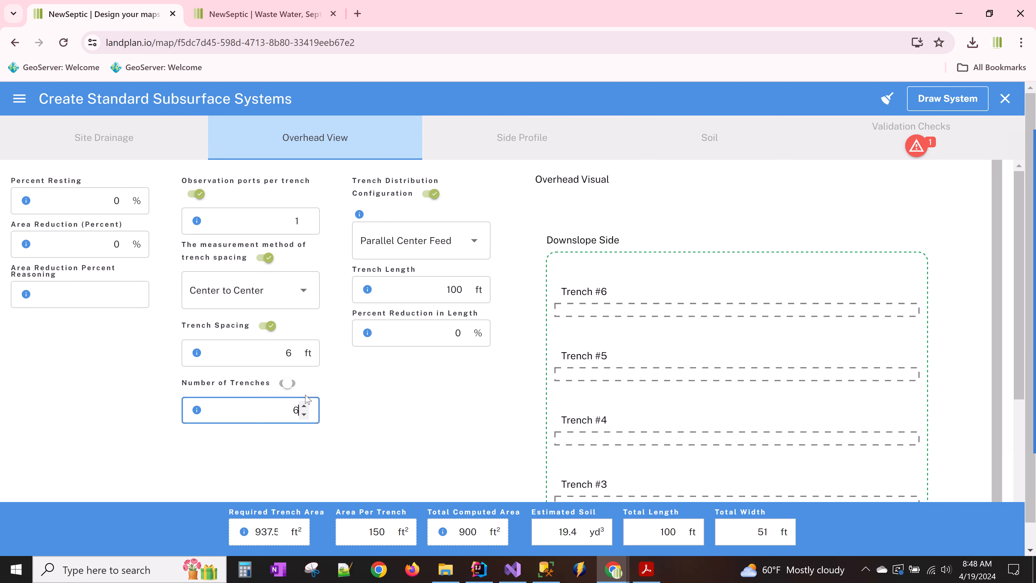
{"action": "left_click", "coordinate": [304, 415]}
{"action": "left_click", "coordinate": [304, 415]}
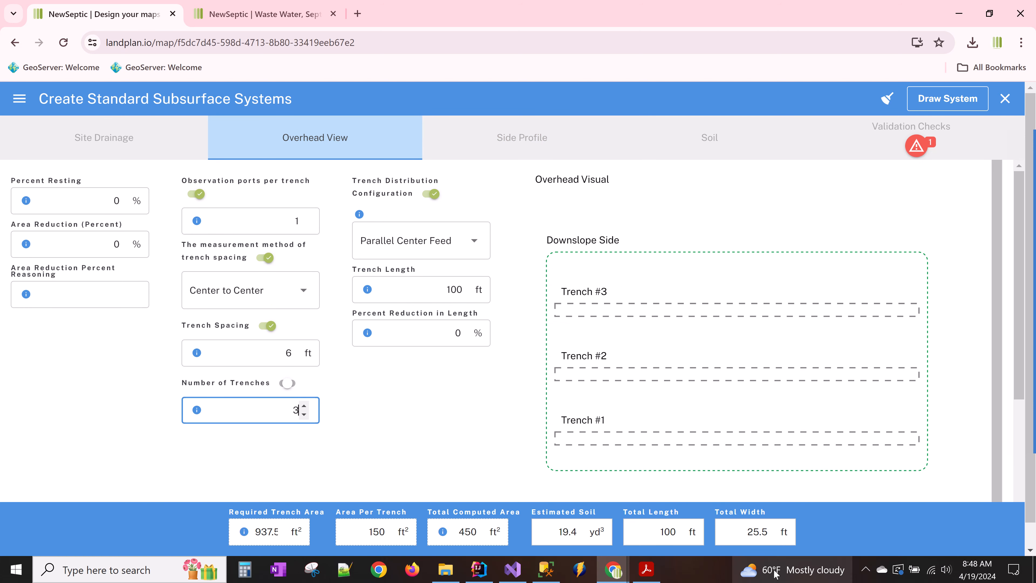
{"action": "left_click", "coordinate": [652, 573]}
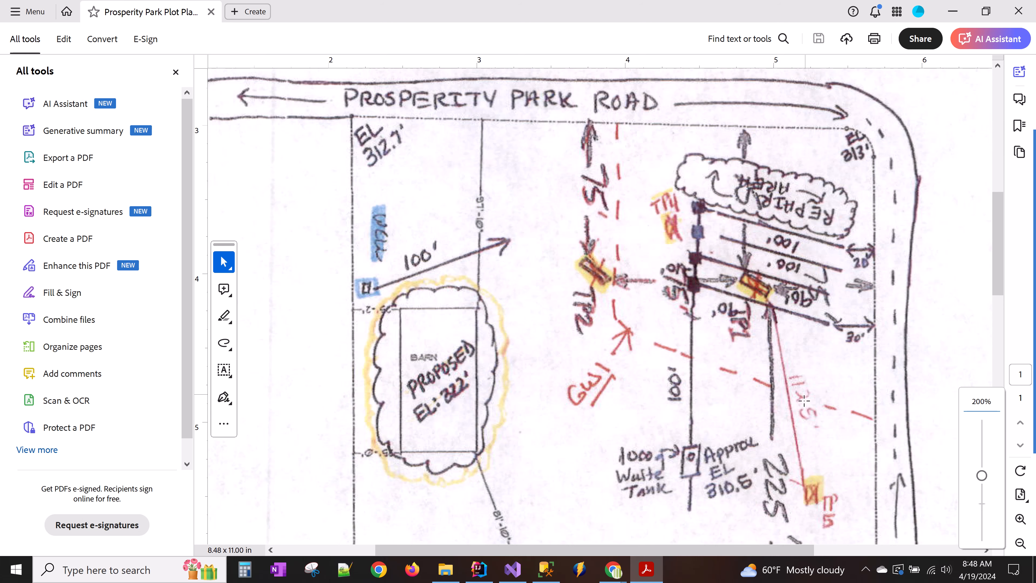
{"action": "mouse_move", "coordinate": [613, 570]}
{"action": "left_click", "coordinate": [600, 525]}
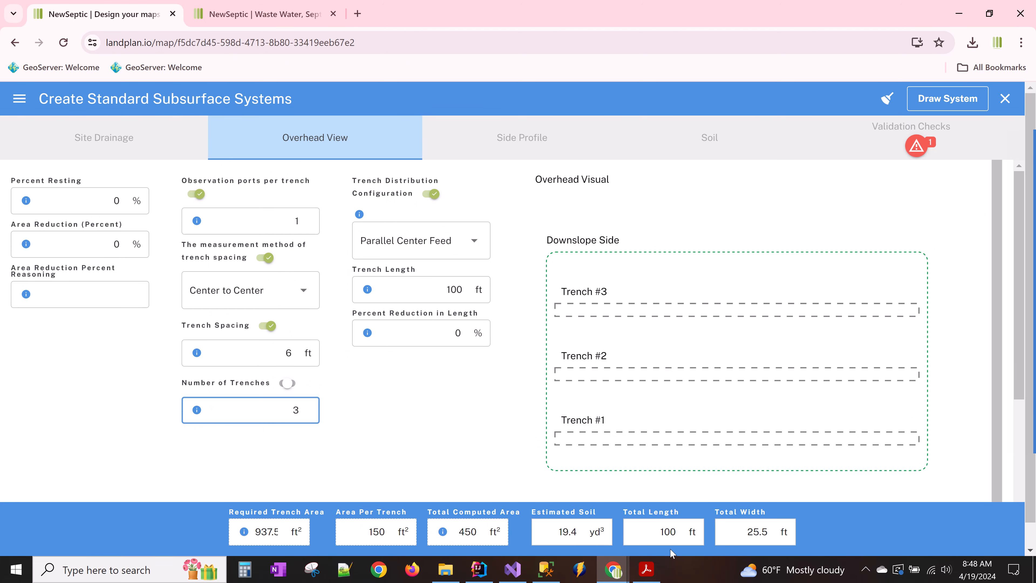
{"action": "left_click", "coordinate": [304, 406]}
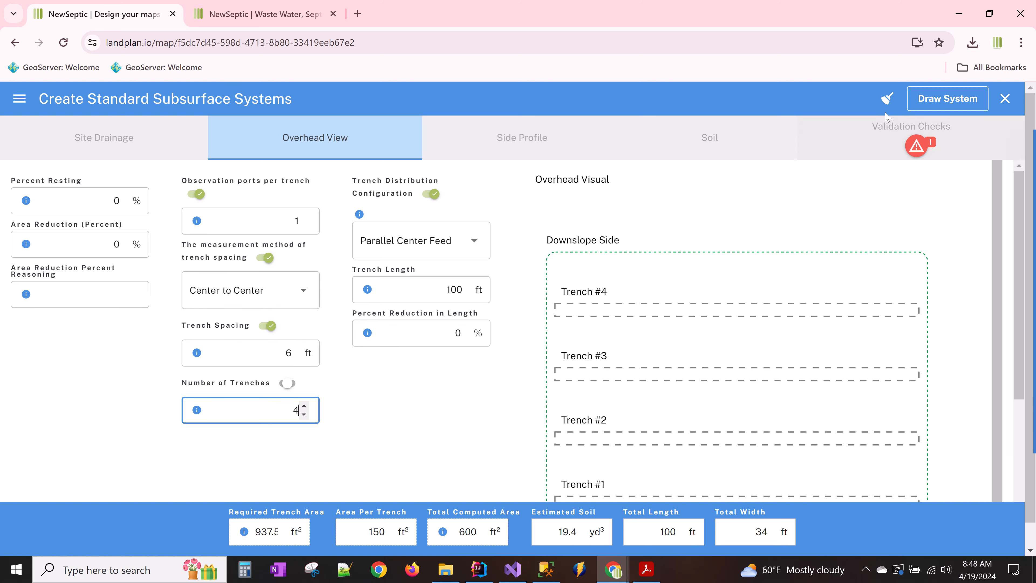
{"action": "left_click", "coordinate": [946, 102]}
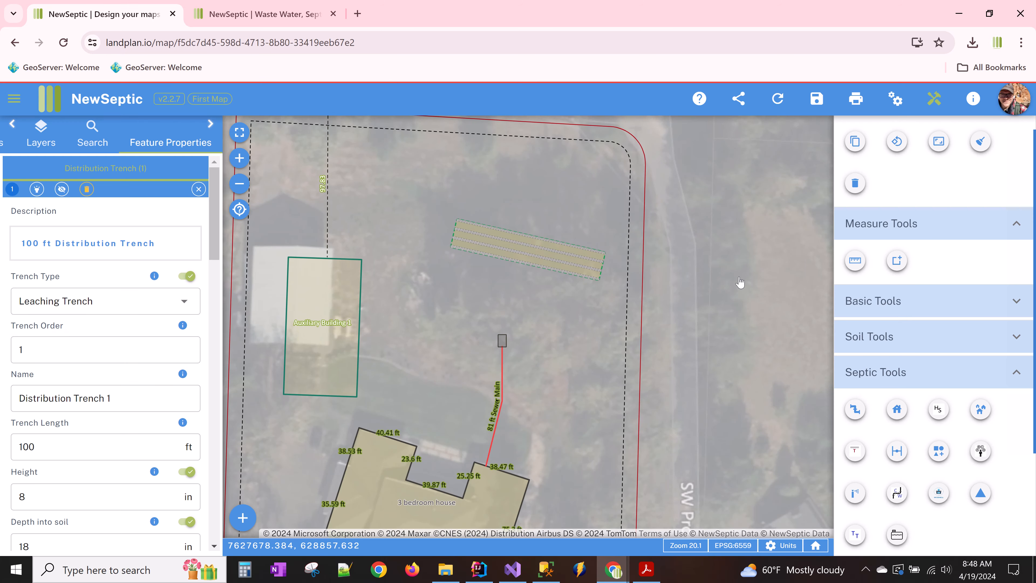
- Draw a Distribution Main pipe from the septic tank to the trench edge, with snapping to Distribution Trench enabled
{"action": "scroll", "coordinate": [560, 249], "scroll_direction": "up", "scroll_amount": 2}
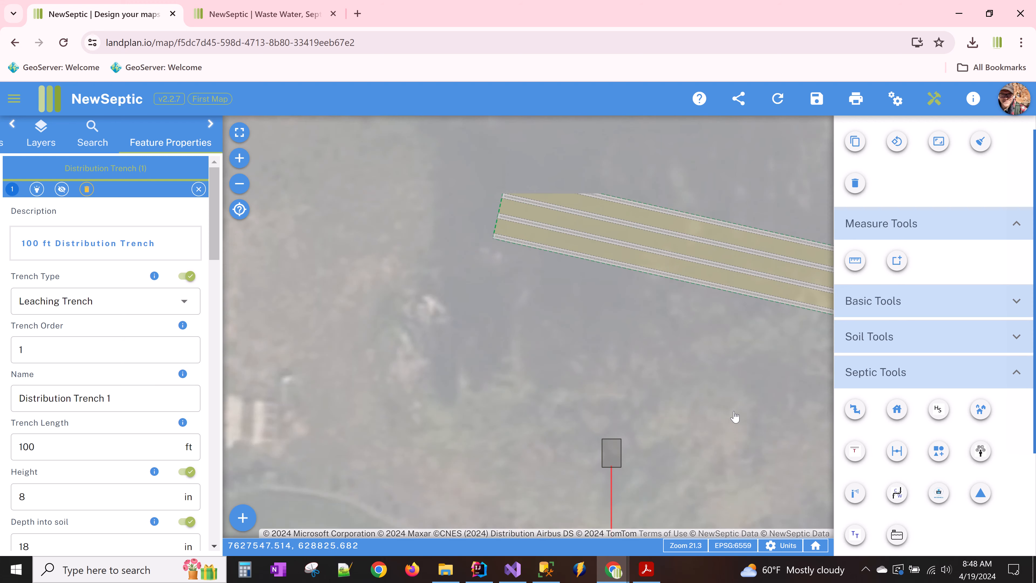
{"action": "left_click", "coordinate": [855, 409]}
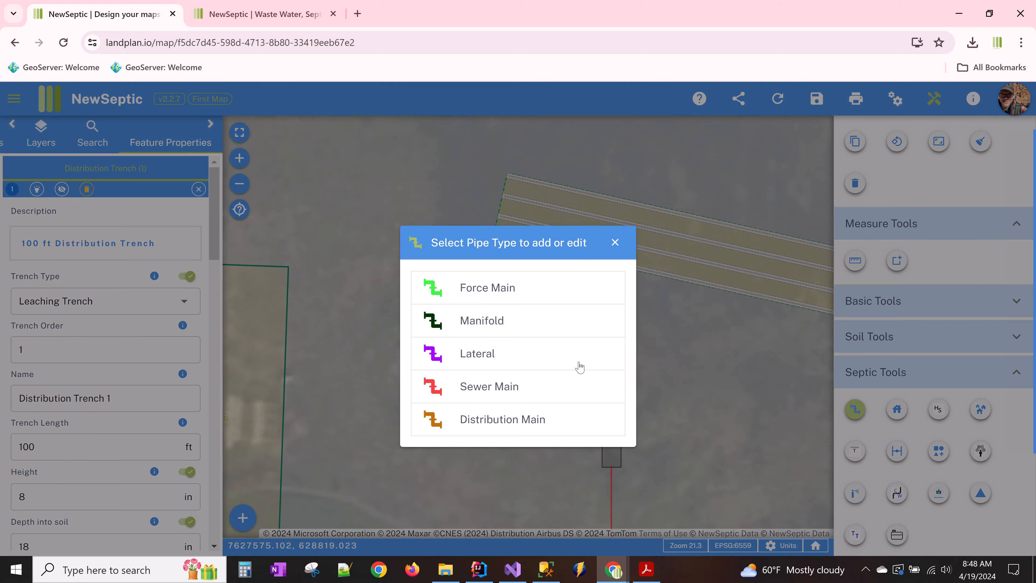
{"action": "left_click", "coordinate": [525, 418]}
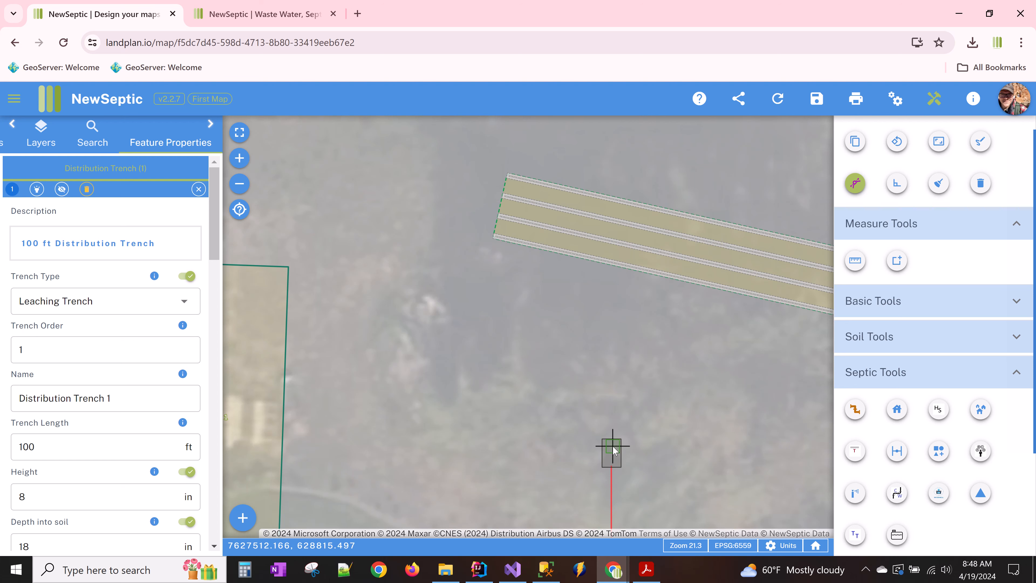
{"action": "left_click", "coordinate": [613, 446]}
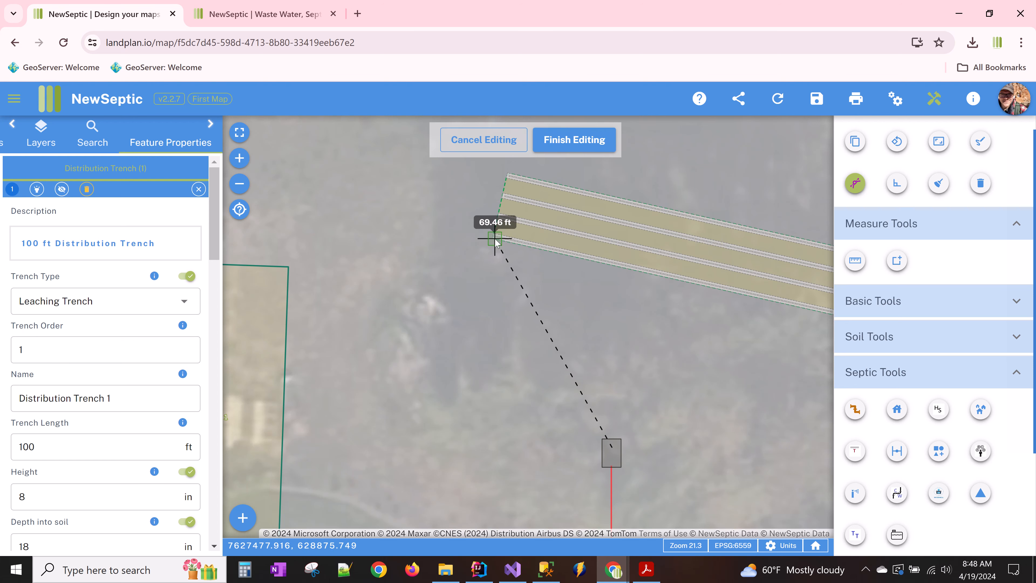
{"action": "left_click_drag", "start_coordinate": [496, 240], "coordinate": [571, 394]}
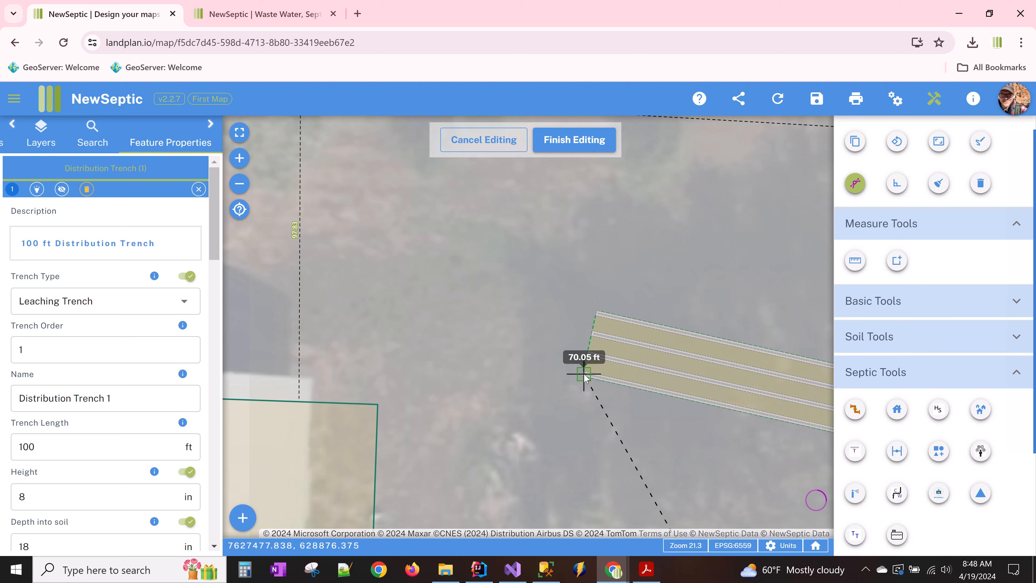
{"action": "left_click", "coordinate": [855, 184]}
{"action": "scroll", "coordinate": [539, 425], "scroll_direction": "down", "scroll_amount": 2}
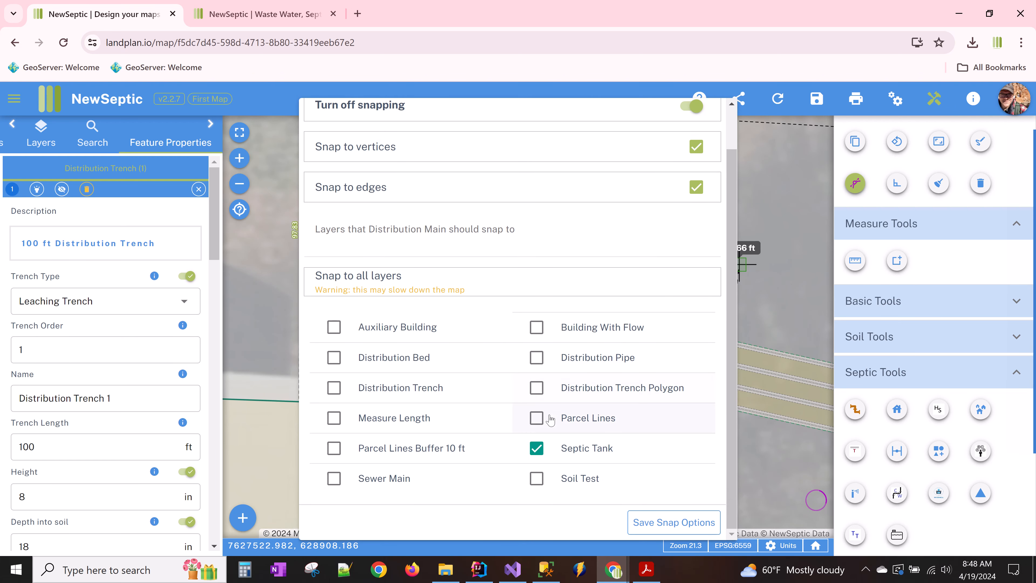
{"action": "left_click", "coordinate": [437, 391]}
{"action": "left_click", "coordinate": [654, 525]}
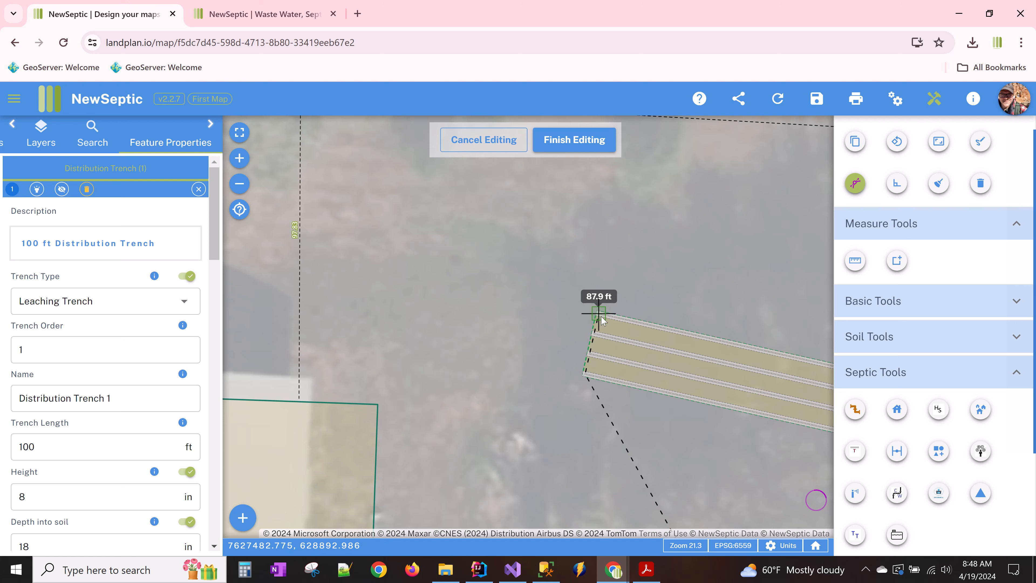
{"action": "double_click", "coordinate": [597, 326]}
{"action": "scroll", "coordinate": [470, 313], "scroll_direction": "down", "scroll_amount": 2}
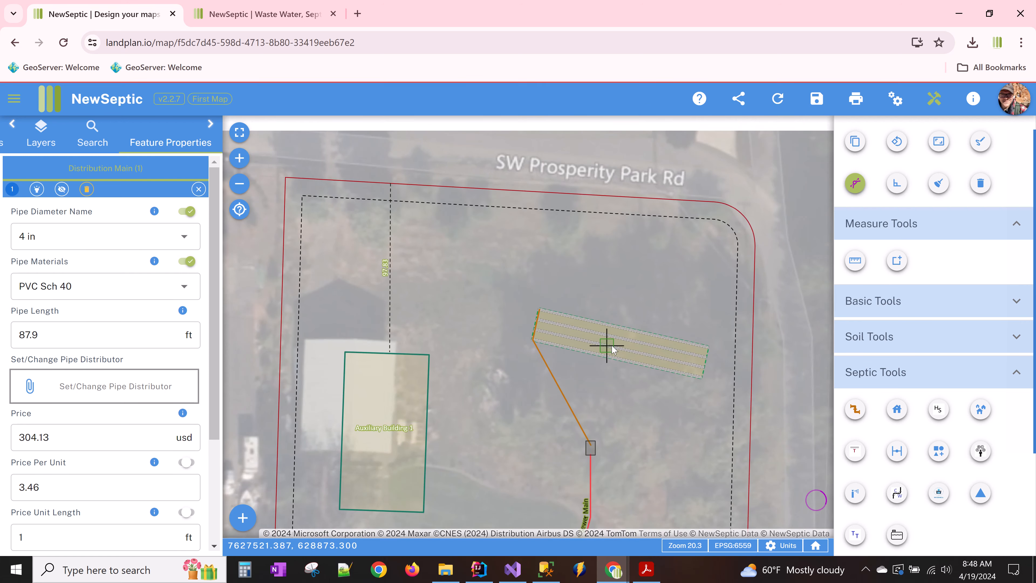
- Measure the 5.85 ft length across the trench field's east end, then bring the whole trench into view
{"action": "scroll", "coordinate": [684, 359], "scroll_direction": "up", "scroll_amount": 2}
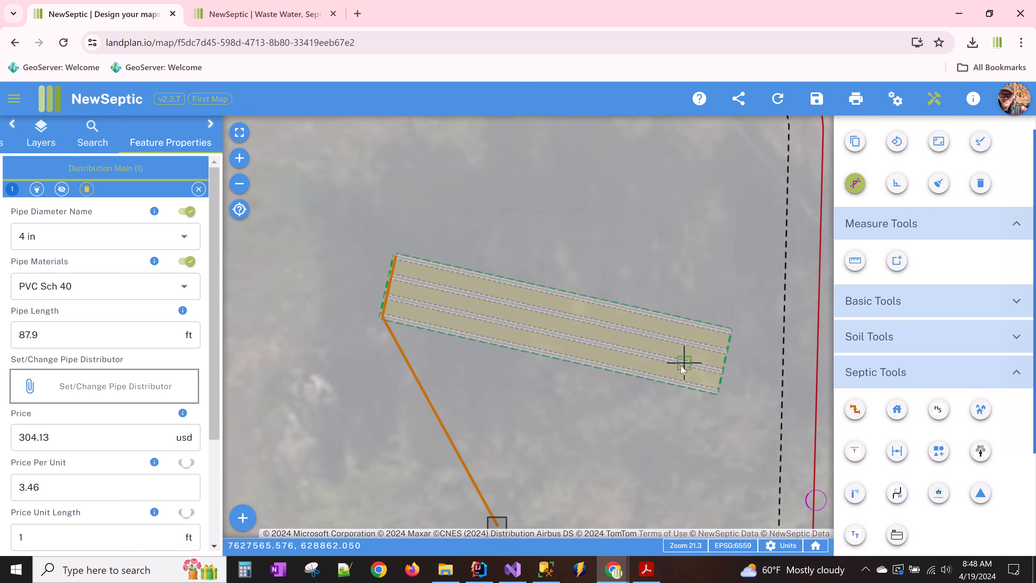
{"action": "scroll", "coordinate": [674, 382], "scroll_direction": "up", "scroll_amount": 2}
{"action": "left_click", "coordinate": [855, 260]}
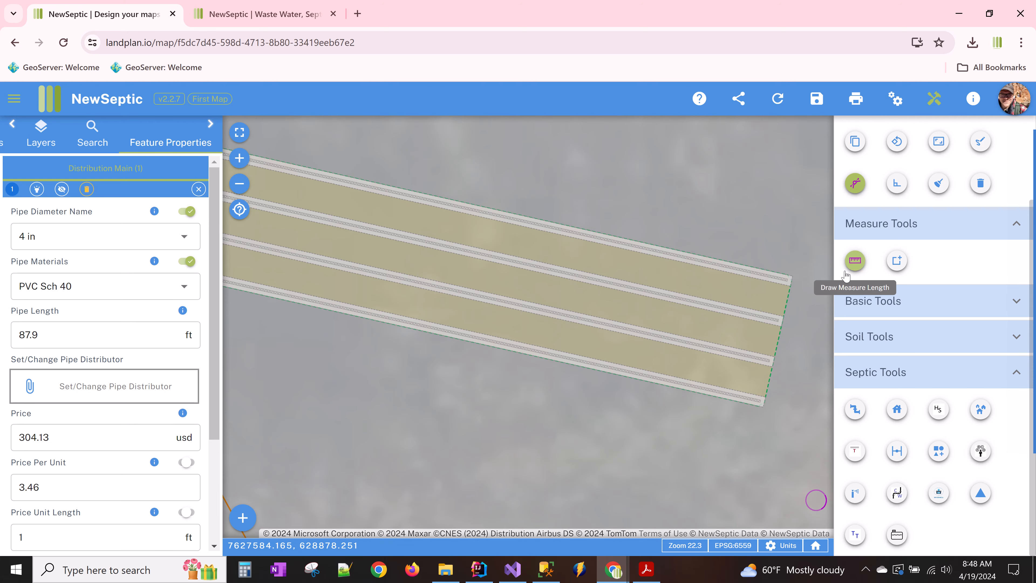
{"action": "left_click", "coordinate": [691, 346]}
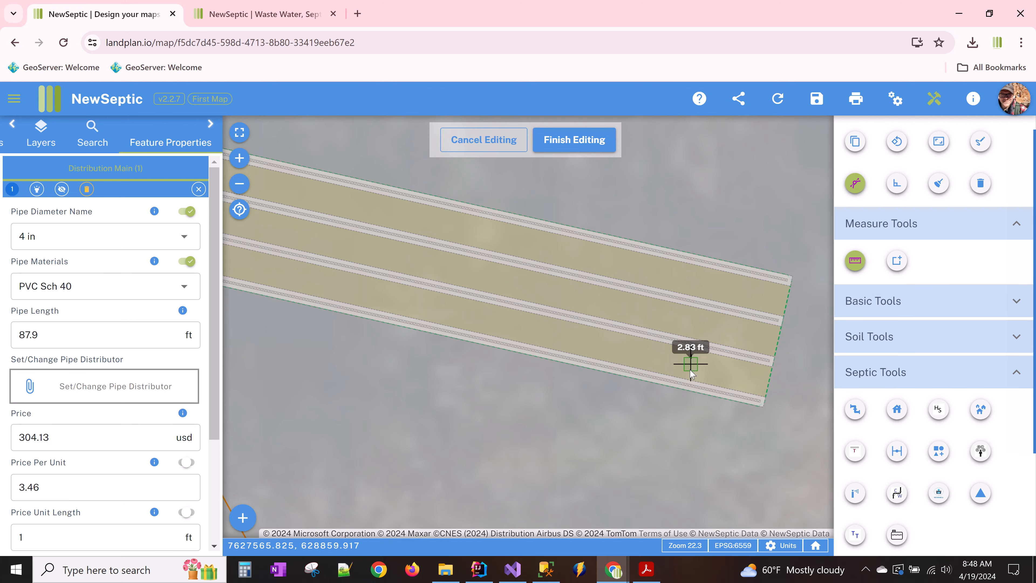
{"action": "left_click", "coordinate": [686, 384]}
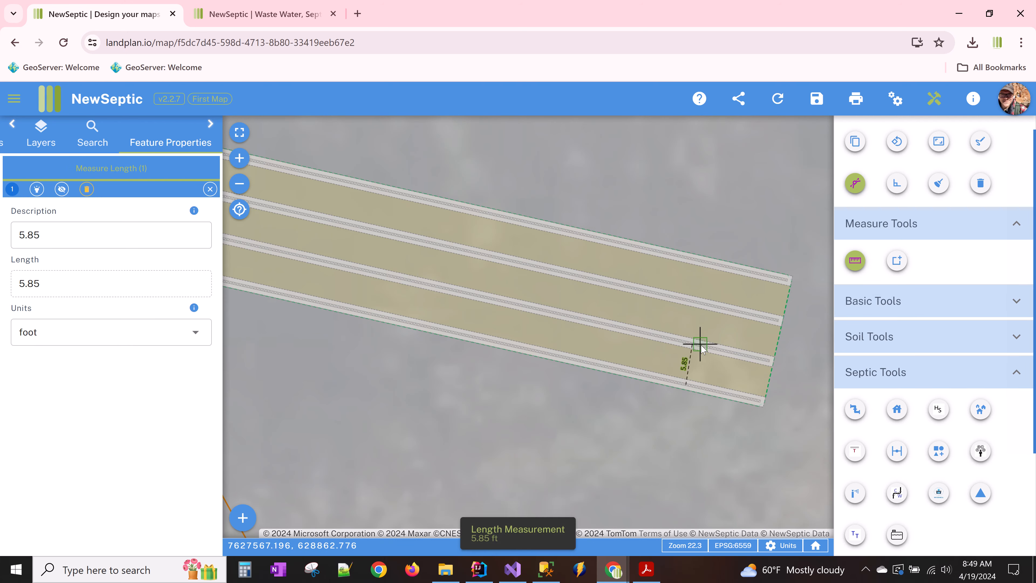
{"action": "left_click_drag", "start_coordinate": [506, 380], "coordinate": [568, 447]}
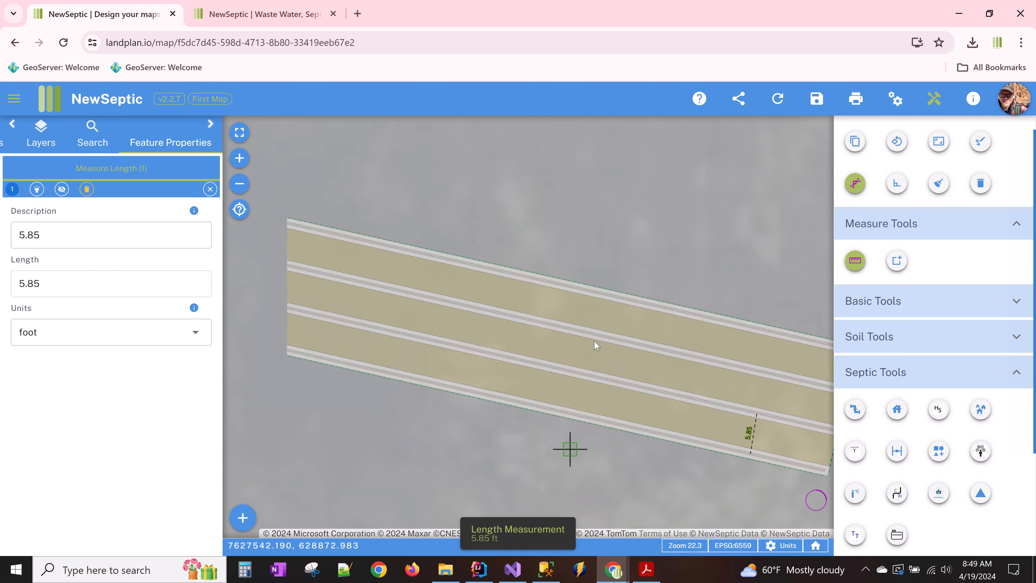
{"action": "scroll", "coordinate": [575, 346], "scroll_direction": "down", "scroll_amount": 1}
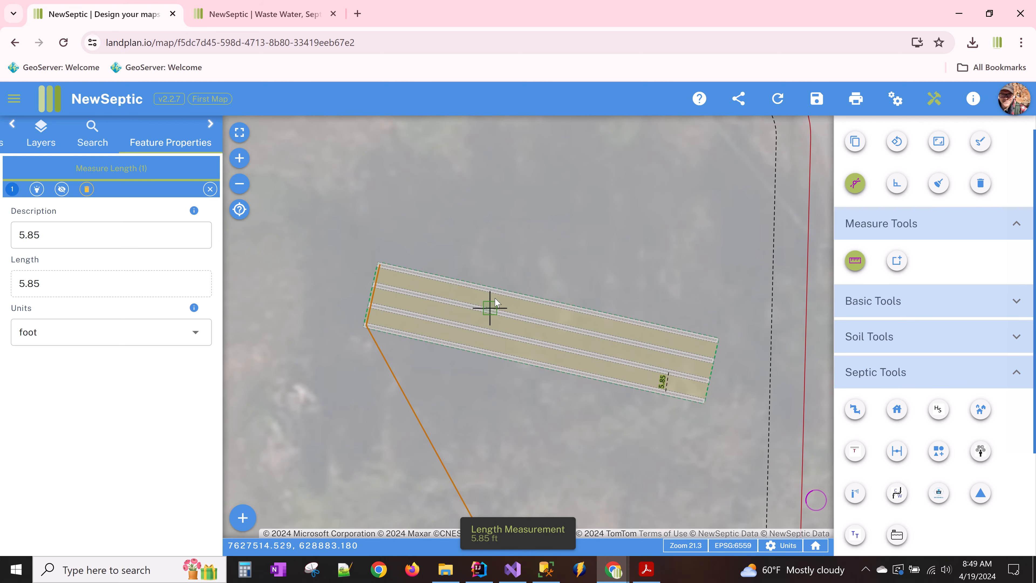
- Copy the distribution bed feature and paste it into the Replacement Area layer
{"action": "right_click", "coordinate": [497, 307]}
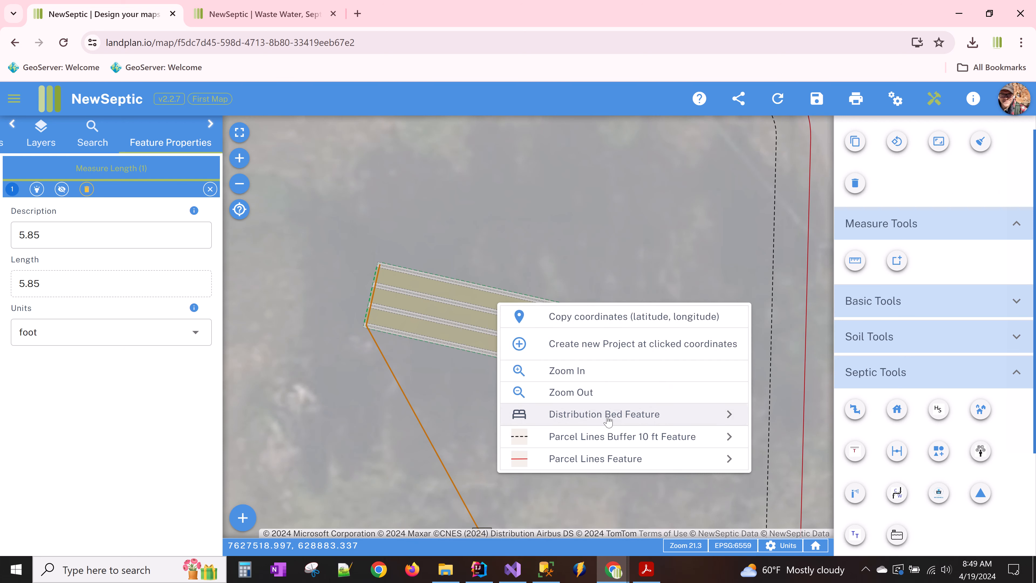
{"action": "mouse_move", "coordinate": [609, 420]}
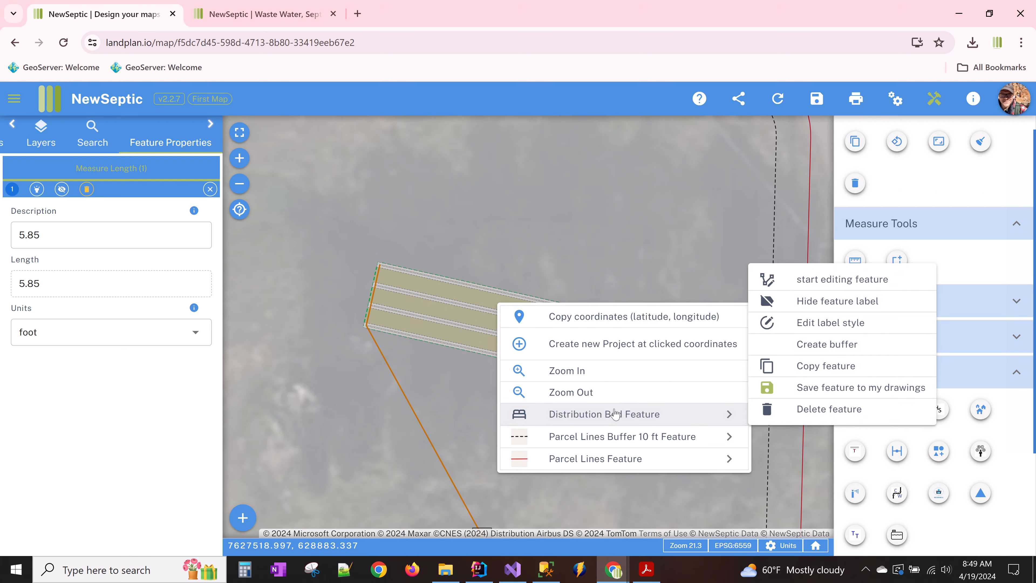
{"action": "left_click", "coordinate": [820, 365]}
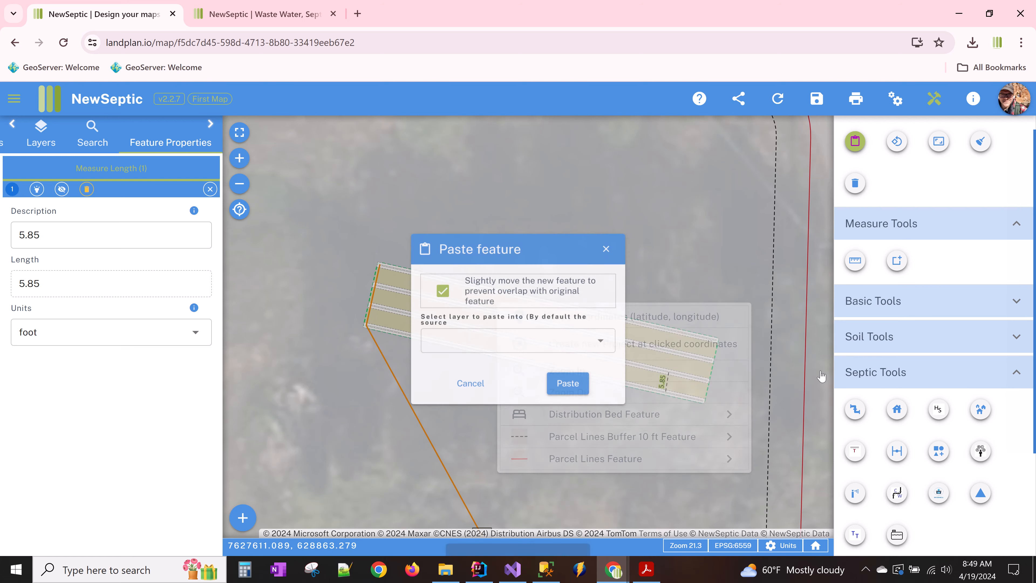
{"action": "left_click", "coordinate": [607, 347]}
{"action": "scroll", "coordinate": [578, 313], "scroll_direction": "down", "scroll_amount": 10}
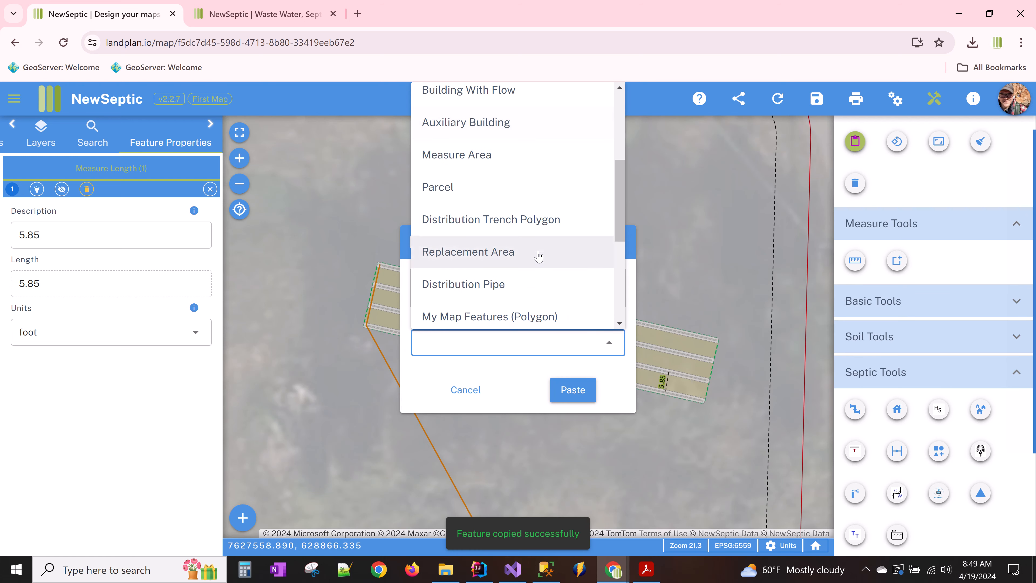
{"action": "scroll", "coordinate": [538, 258], "scroll_direction": "down", "scroll_amount": 1}
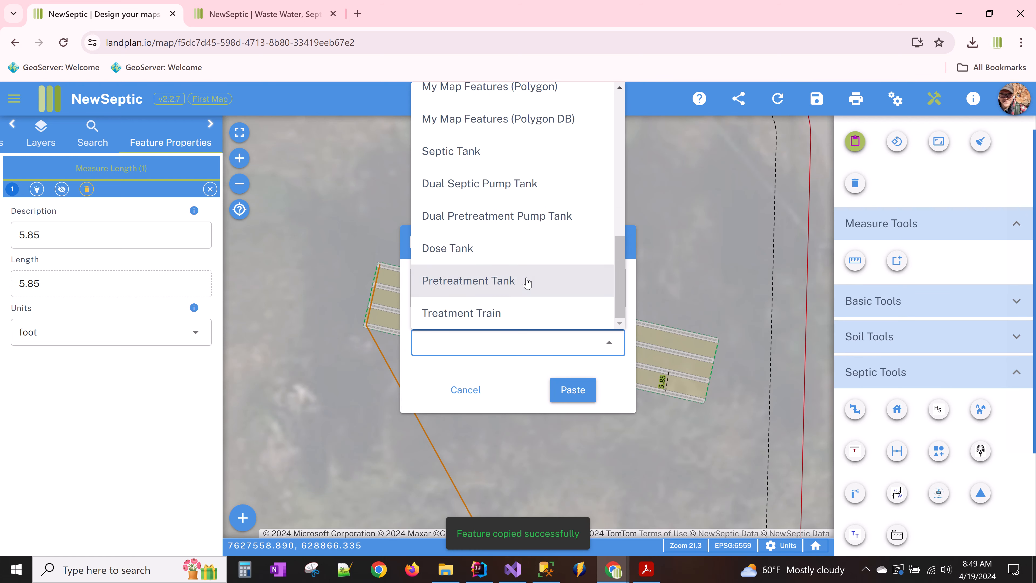
{"action": "scroll", "coordinate": [529, 280], "scroll_direction": "up", "scroll_amount": 6}
{"action": "scroll", "coordinate": [525, 245], "scroll_direction": "down", "scroll_amount": 2}
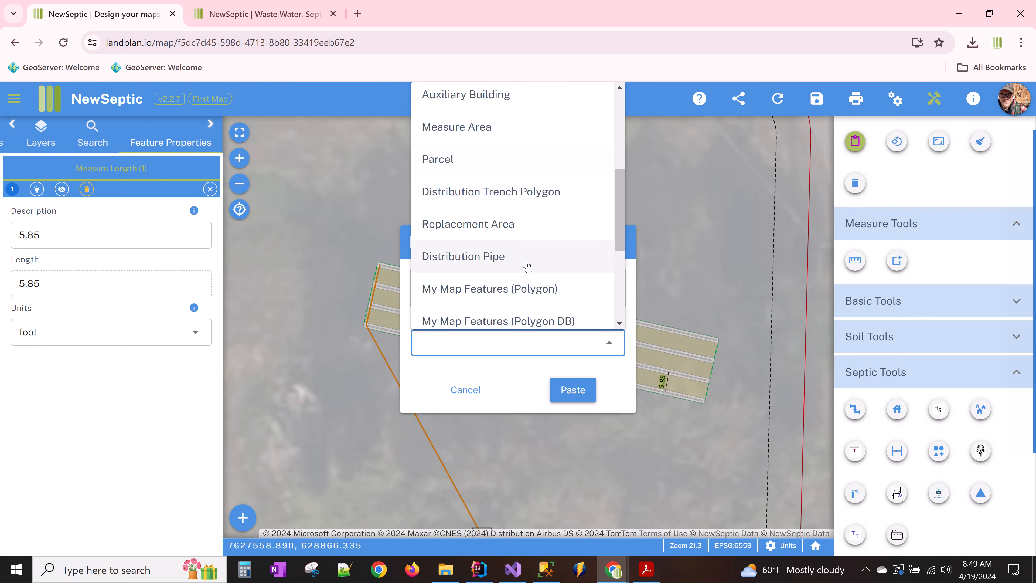
{"action": "left_click", "coordinate": [520, 231]}
{"action": "left_click", "coordinate": [581, 391]}
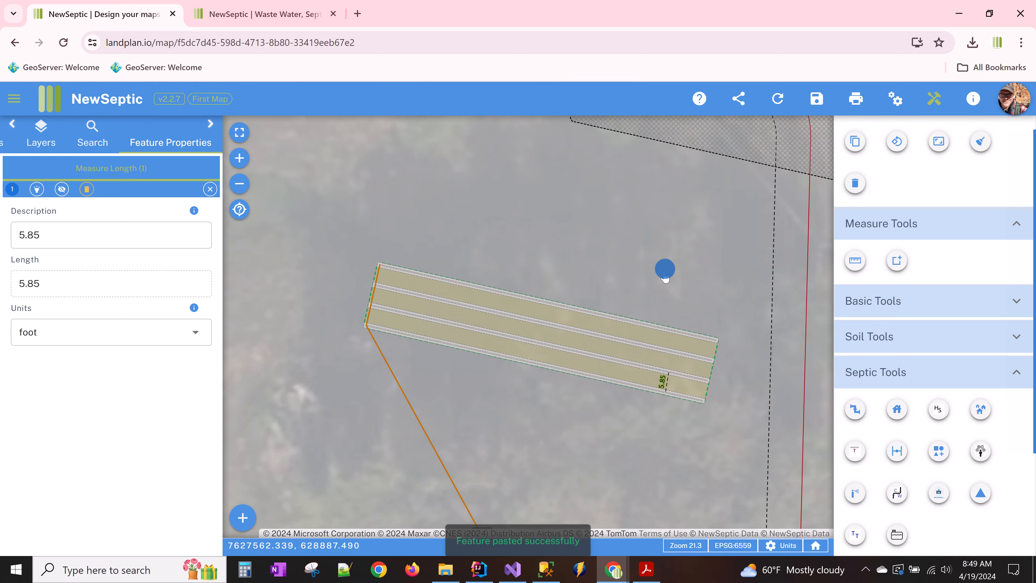
- Move the pasted replacement area from near the road to just above the drainfield
{"action": "left_click_drag", "start_coordinate": [664, 270], "coordinate": [655, 319]}
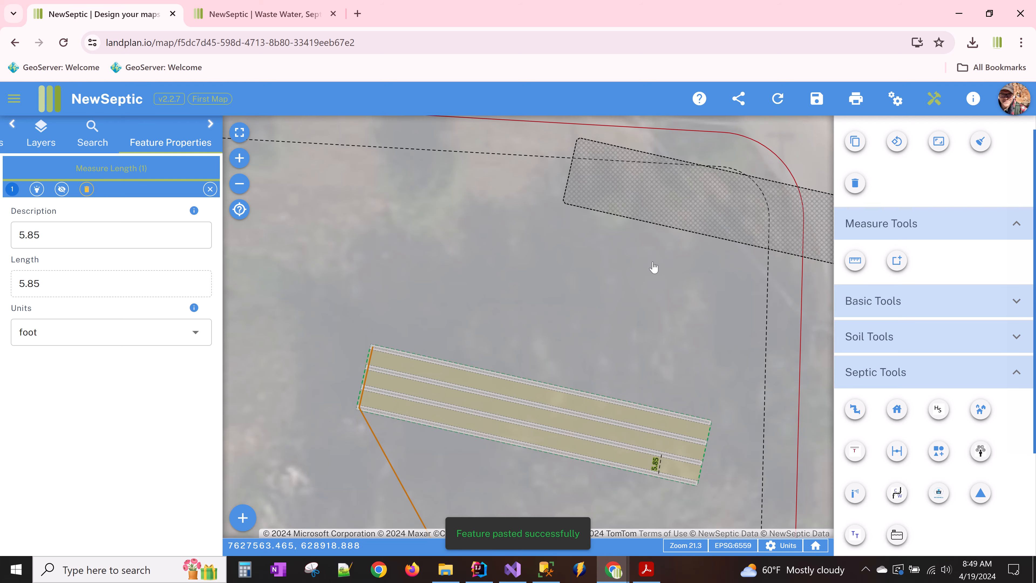
{"action": "scroll", "coordinate": [653, 268], "scroll_direction": "down", "scroll_amount": 1}
{"action": "scroll", "coordinate": [963, 204], "scroll_direction": "up", "scroll_amount": 3}
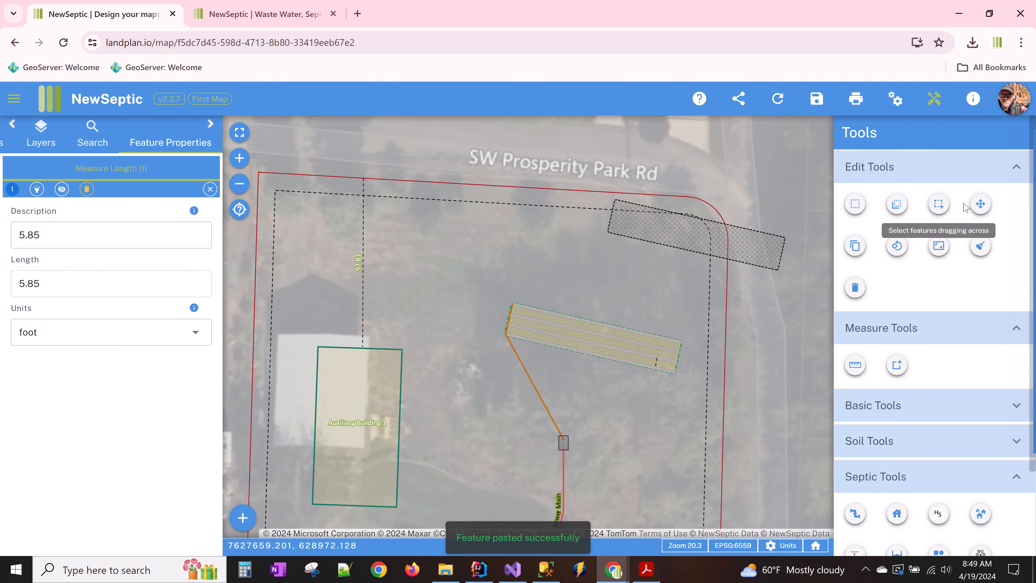
{"action": "left_click", "coordinate": [981, 204]}
{"action": "left_click", "coordinate": [749, 242]}
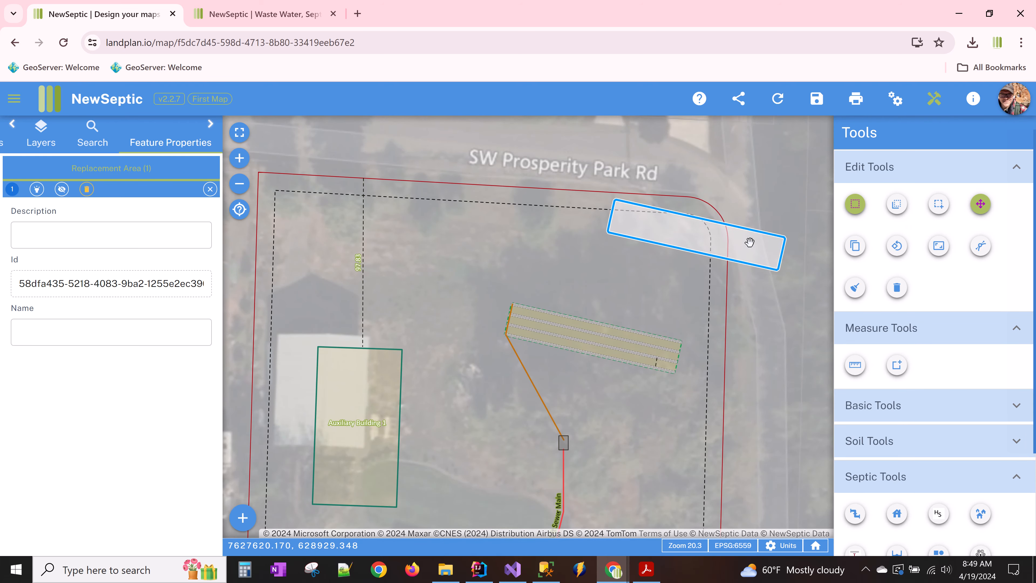
{"action": "left_click_drag", "start_coordinate": [749, 241], "coordinate": [656, 297]}
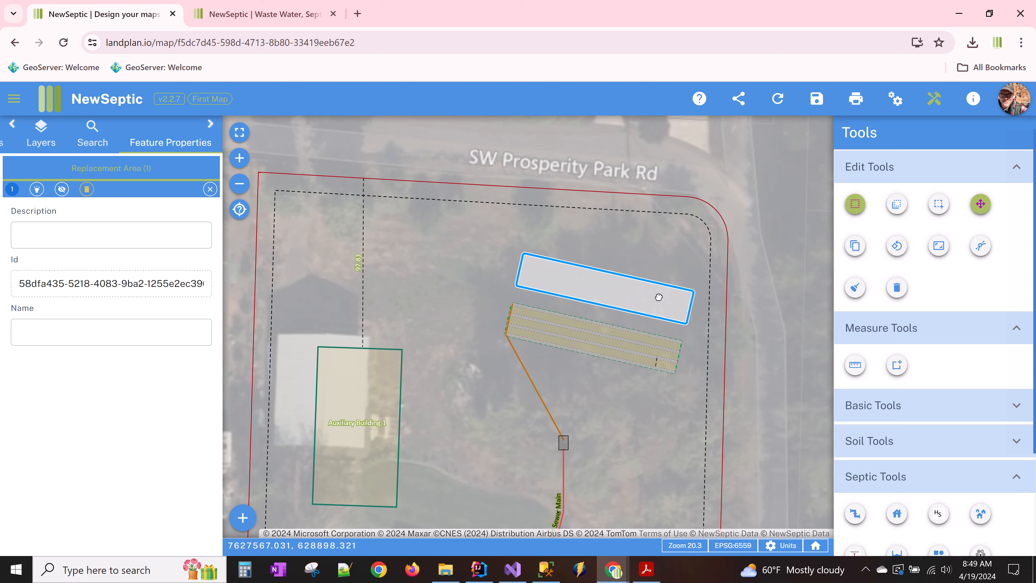
- Edit the Replacement Area's top-edge vertices into a rectangle parallel to the trenches, then zoom out
{"action": "scroll", "coordinate": [651, 303], "scroll_direction": "up", "scroll_amount": 1}
{"action": "right_click", "coordinate": [628, 287]}
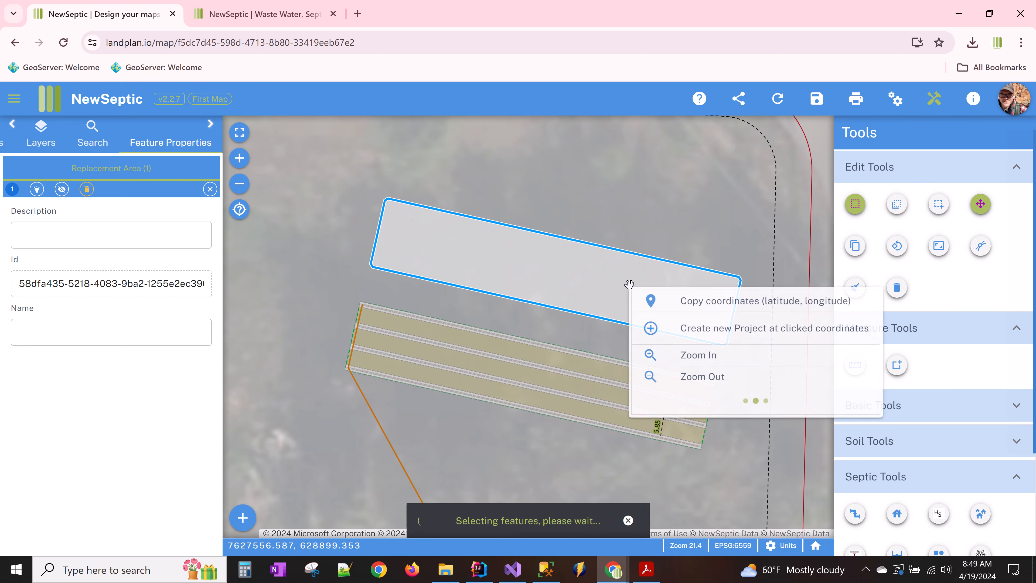
{"action": "mouse_move", "coordinate": [701, 400]}
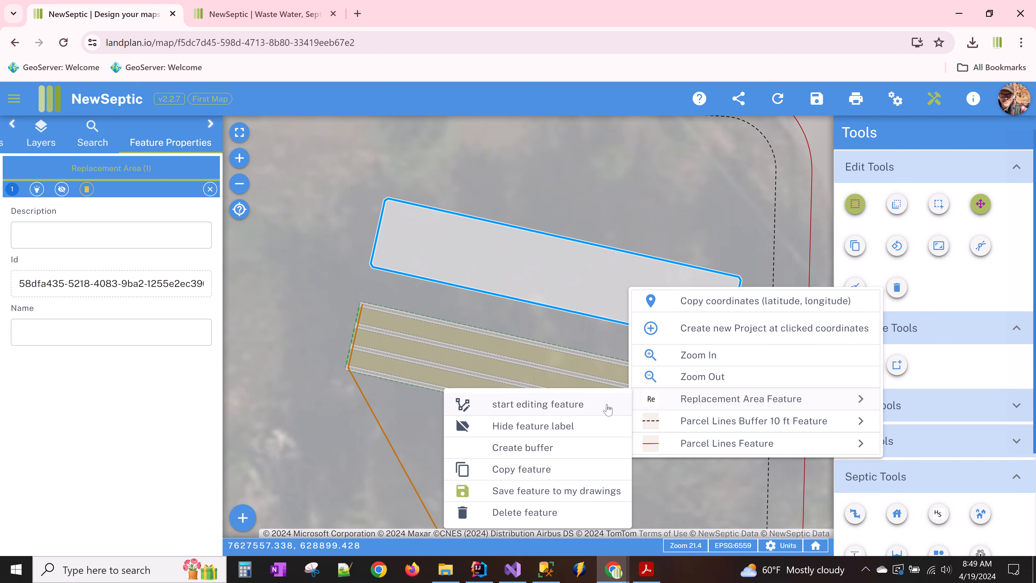
{"action": "left_click", "coordinate": [598, 409]}
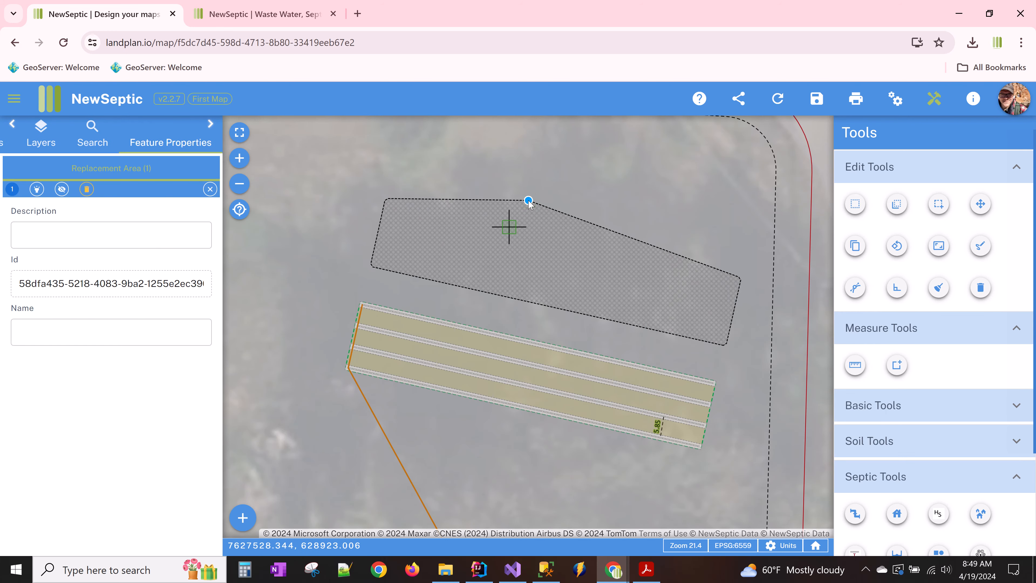
{"action": "left_click_drag", "start_coordinate": [529, 219], "coordinate": [527, 232]}
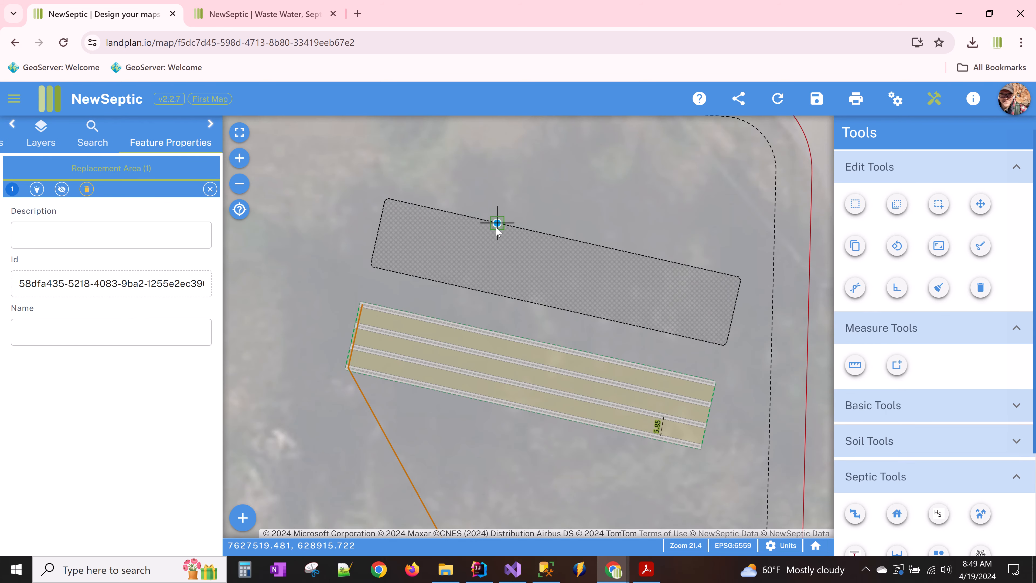
{"action": "left_click_drag", "start_coordinate": [611, 249], "coordinate": [627, 263]}
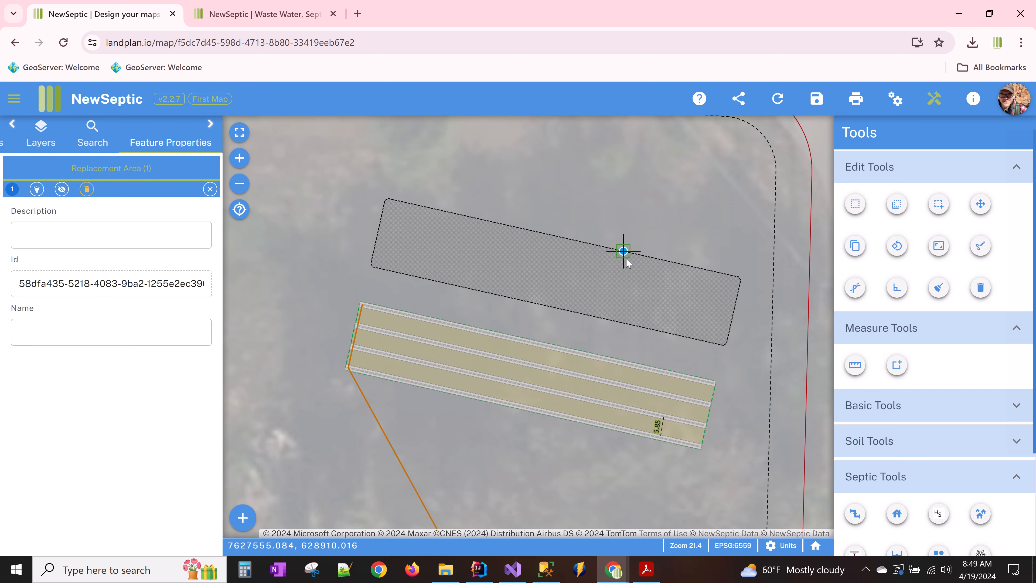
{"action": "scroll", "coordinate": [544, 282], "scroll_direction": "down", "scroll_amount": 1}
{"action": "scroll", "coordinate": [491, 274], "scroll_direction": "down", "scroll_amount": 1}
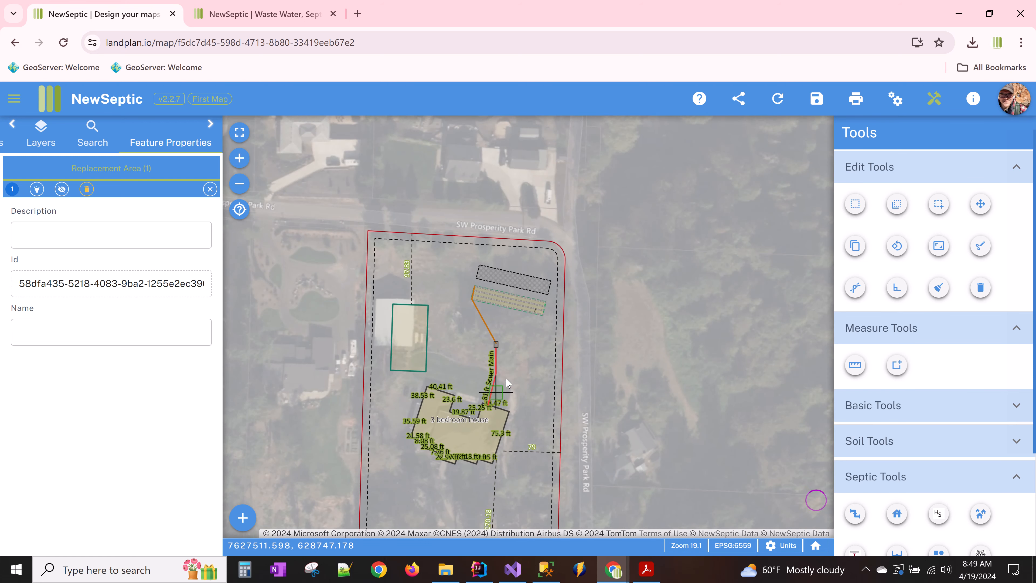
{"action": "scroll", "coordinate": [504, 375], "scroll_direction": "up", "scroll_amount": 1}
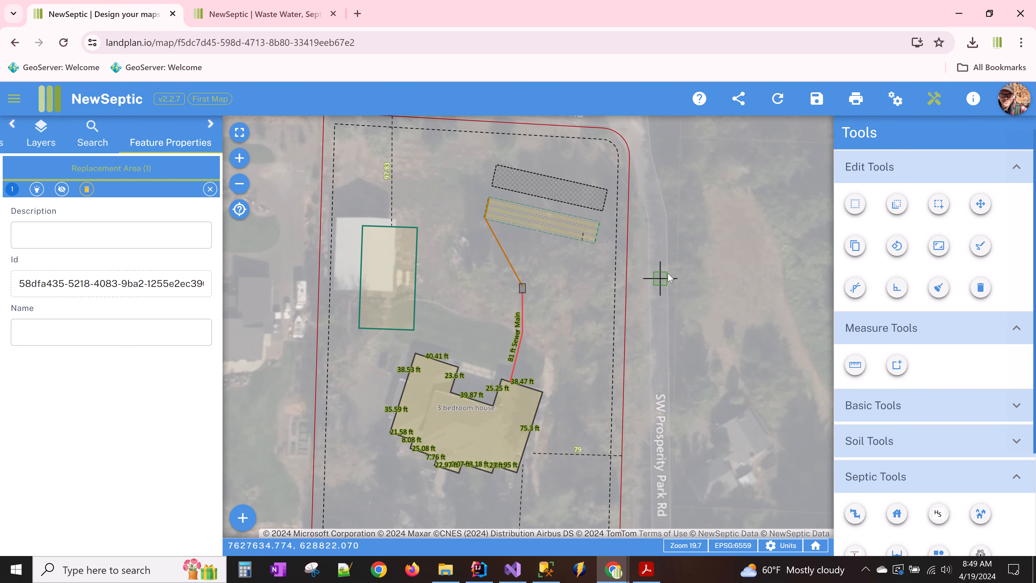
- Generate a print preview with a Portrait Letter layout at 40 ft print scale, nudging the map's position
{"action": "left_click", "coordinate": [855, 100]}
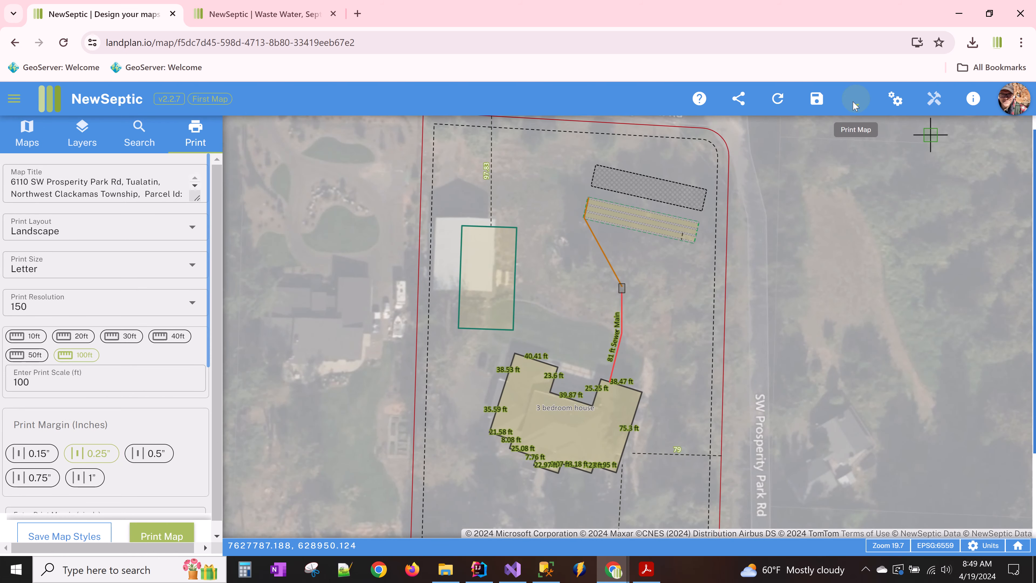
{"action": "left_click", "coordinate": [855, 106]}
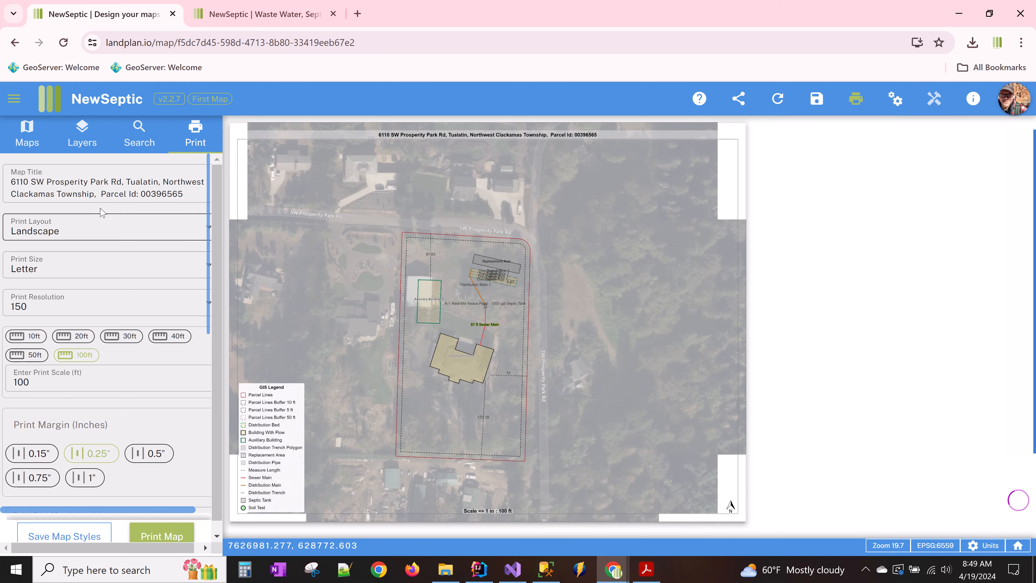
{"action": "scroll", "coordinate": [78, 306], "scroll_direction": "down", "scroll_amount": 3}
{"action": "scroll", "coordinate": [81, 286], "scroll_direction": "up", "scroll_amount": 3}
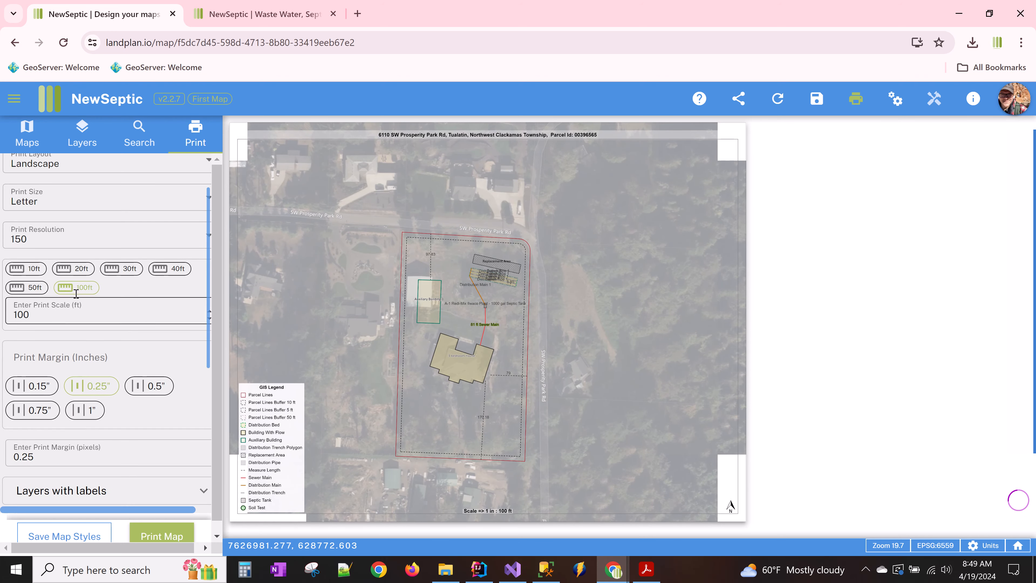
{"action": "left_click", "coordinate": [105, 226]}
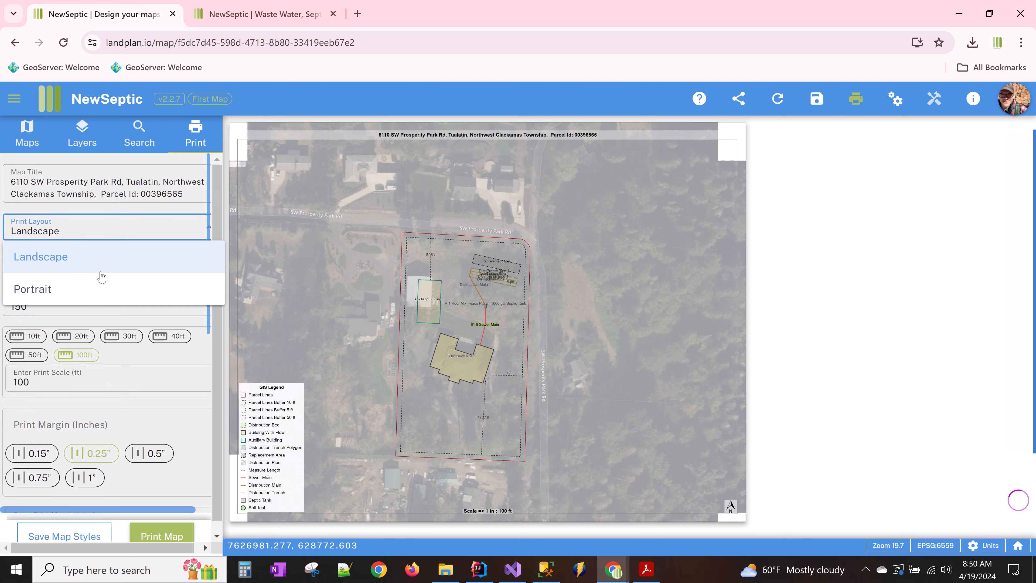
{"action": "left_click", "coordinate": [99, 288]}
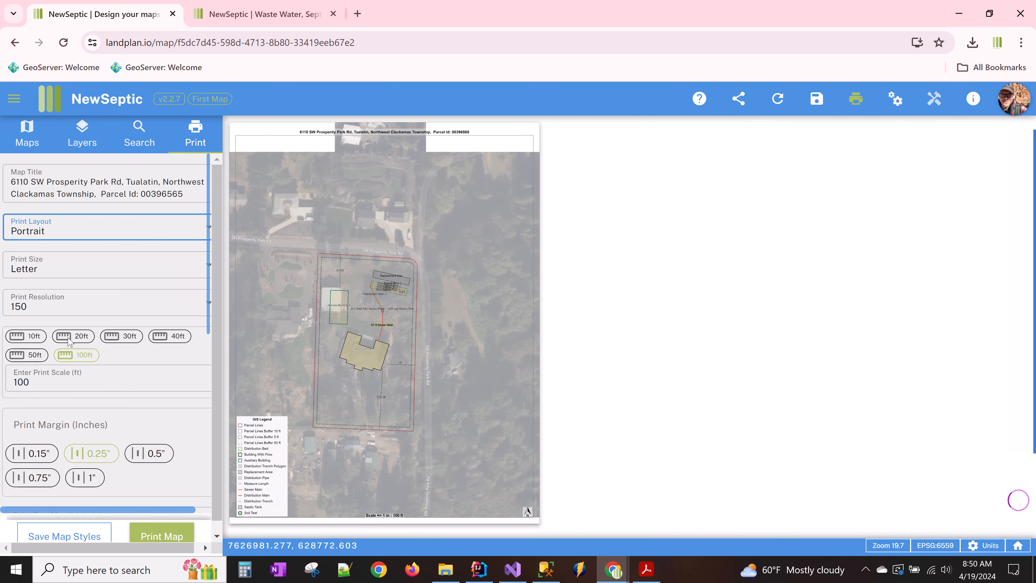
{"action": "left_click", "coordinate": [166, 336]}
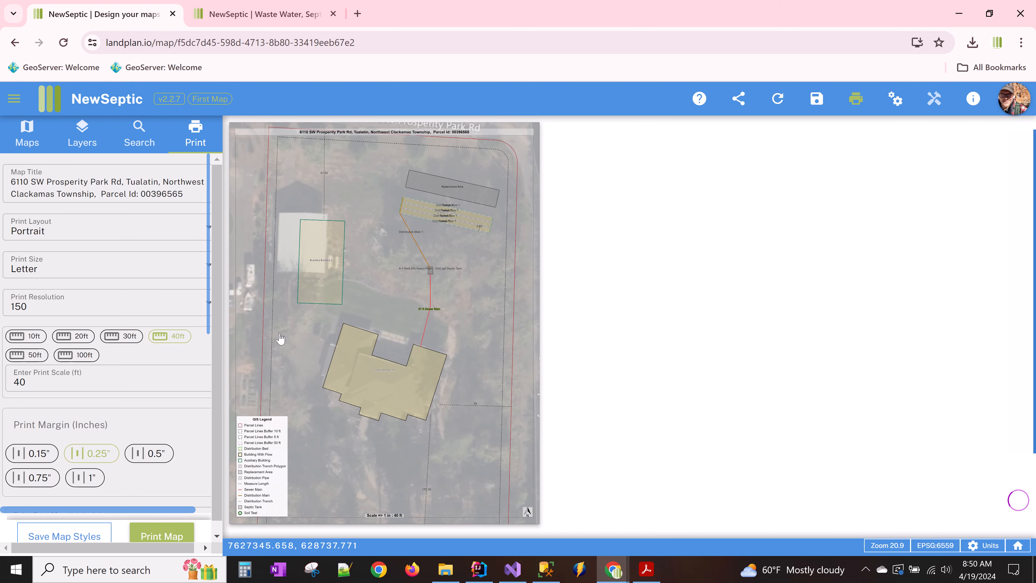
{"action": "left_click_drag", "start_coordinate": [279, 340], "coordinate": [281, 335]}
{"action": "scroll", "coordinate": [157, 370], "scroll_direction": "down", "scroll_amount": 3}
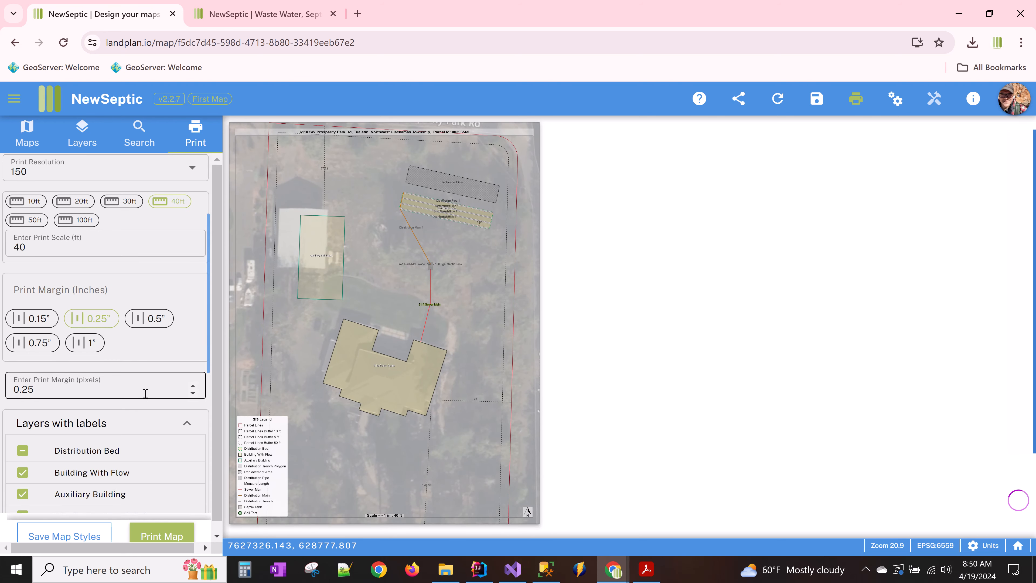
{"action": "scroll", "coordinate": [143, 391], "scroll_direction": "down", "scroll_amount": 3}
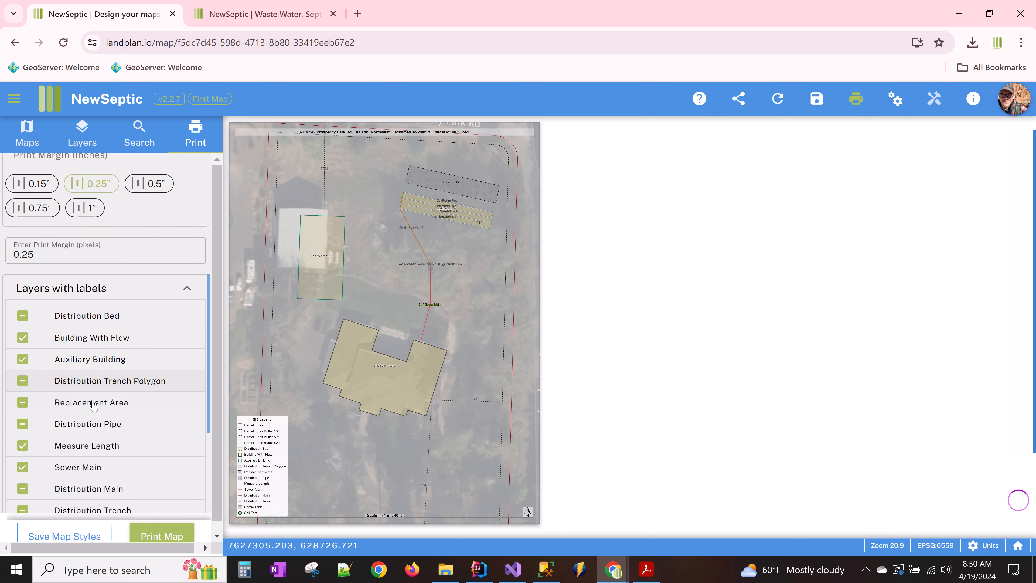
- Turn off Distribution Trench and Trench Polygon labels for printing, then select the septic tank label for styling
{"action": "left_click", "coordinate": [23, 424]}
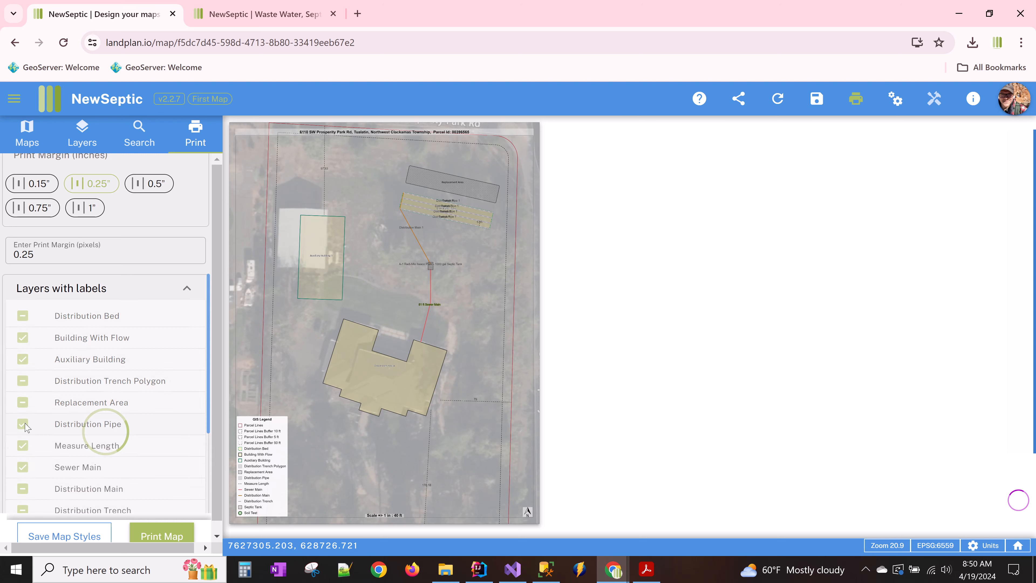
{"action": "left_click", "coordinate": [23, 424]}
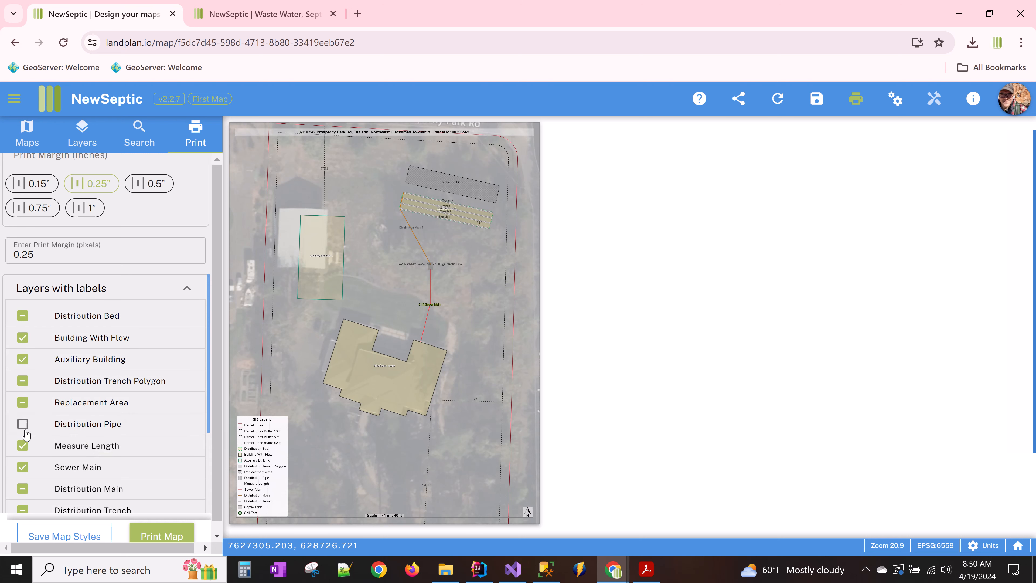
{"action": "scroll", "coordinate": [31, 448], "scroll_direction": "down", "scroll_amount": 2}
{"action": "left_click", "coordinate": [23, 448]}
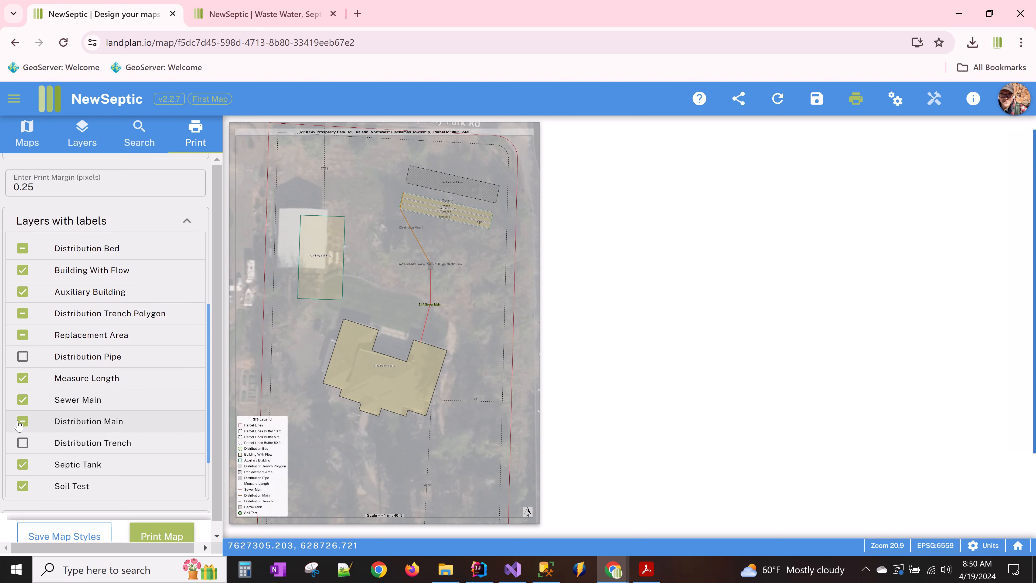
{"action": "left_click", "coordinate": [23, 313]}
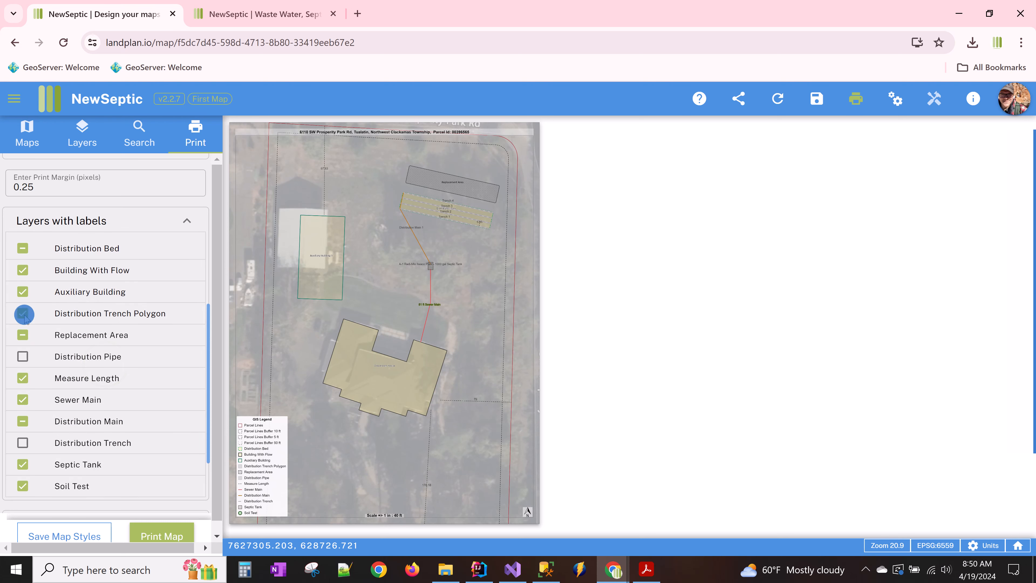
{"action": "left_click", "coordinate": [430, 270]}
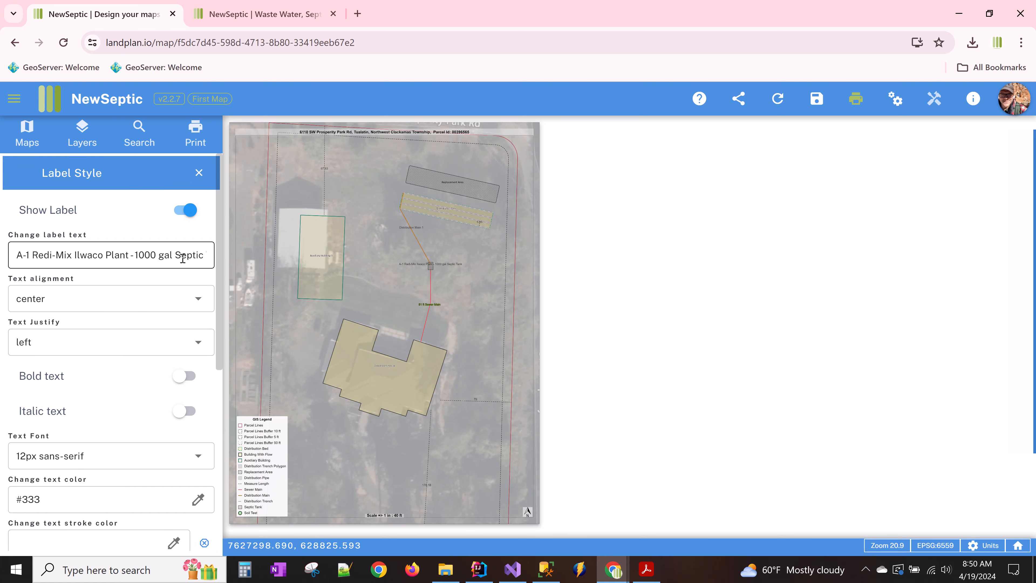
- Change the septic tank label to 'Waite 1000 gal Septic Tank', left-aligned in 20px font
{"action": "left_click", "coordinate": [136, 255]}
{"action": "left_click_drag", "start_coordinate": [136, 255], "coordinate": [16, 255]}
{"action": "key", "text": "BackSpace"}
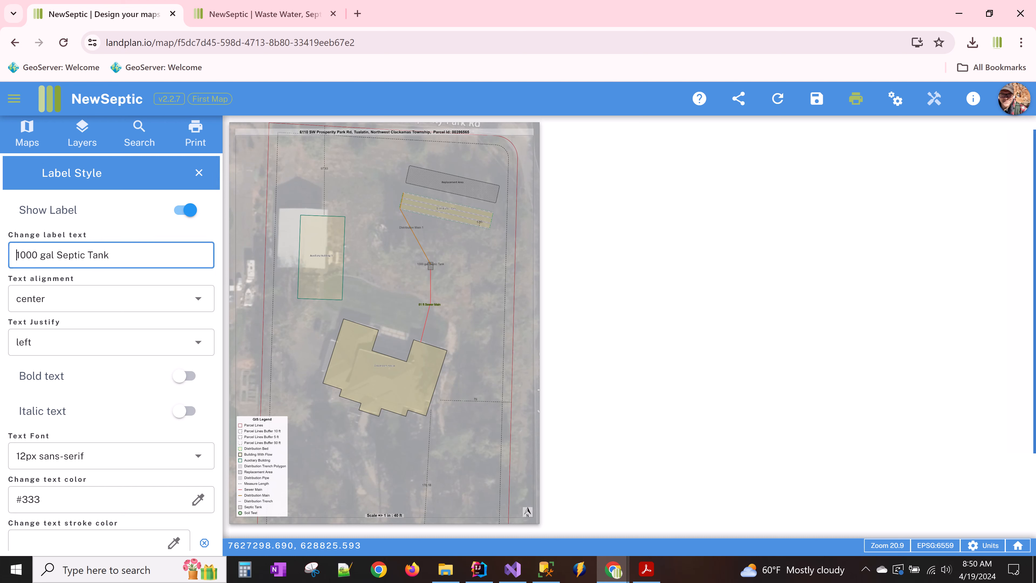
{"action": "type", "text": "Waite"}
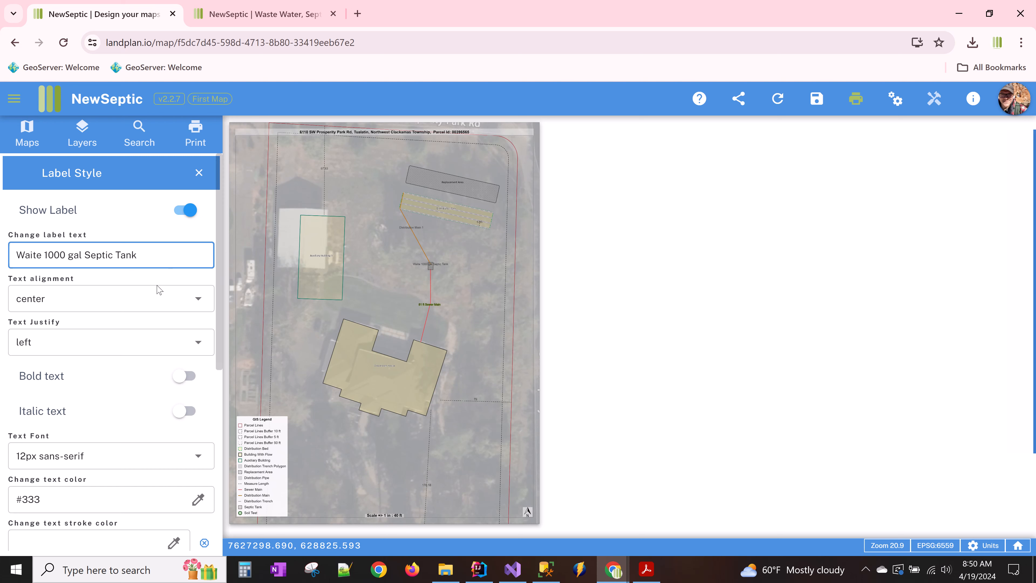
{"action": "left_click", "coordinate": [146, 304]}
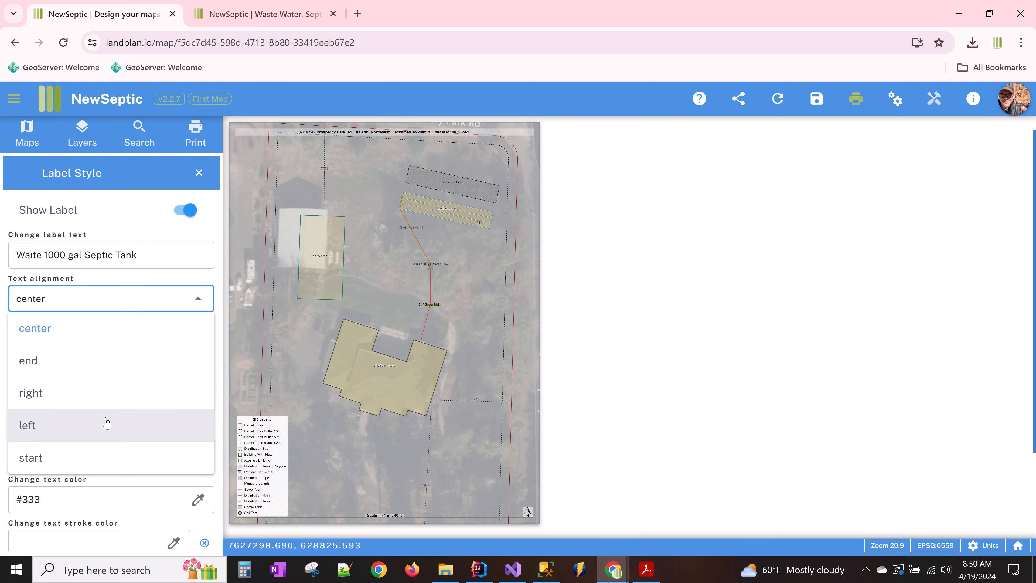
{"action": "left_click", "coordinate": [107, 424]}
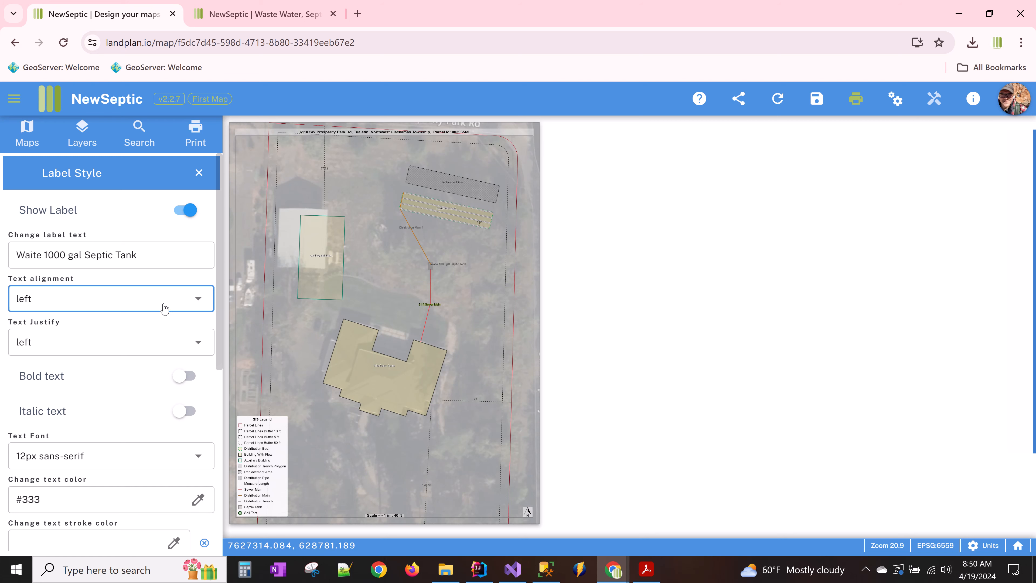
{"action": "scroll", "coordinate": [135, 367], "scroll_direction": "down", "scroll_amount": 6}
{"action": "scroll", "coordinate": [134, 375], "scroll_direction": "up", "scroll_amount": 5}
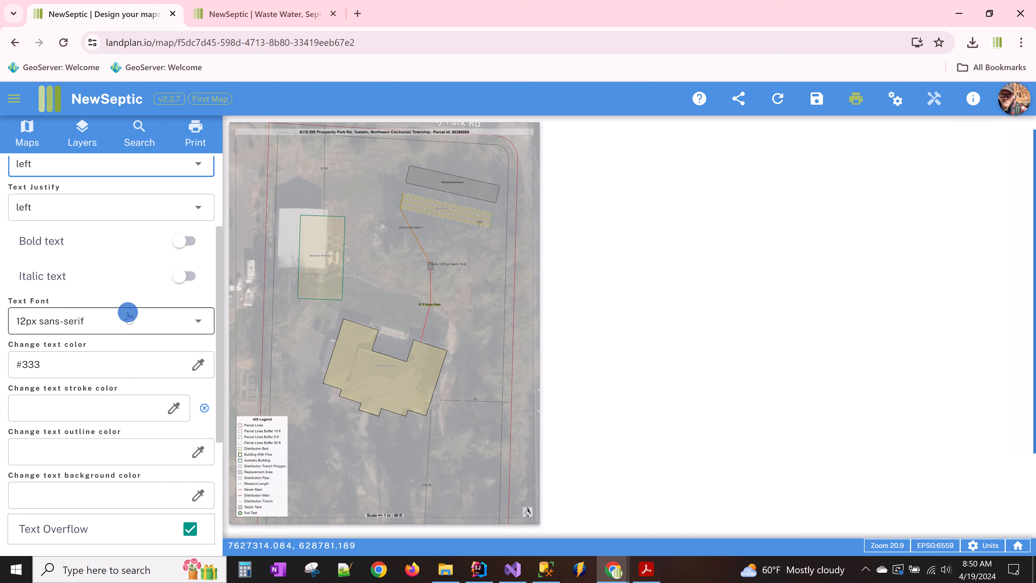
{"action": "left_click", "coordinate": [127, 316]}
{"action": "left_click", "coordinate": [88, 511]}
- Offset the label 18 X and 16 Y and rotate it to 4.01°, then return to print settings
{"action": "scroll", "coordinate": [118, 433], "scroll_direction": "down", "scroll_amount": 5}
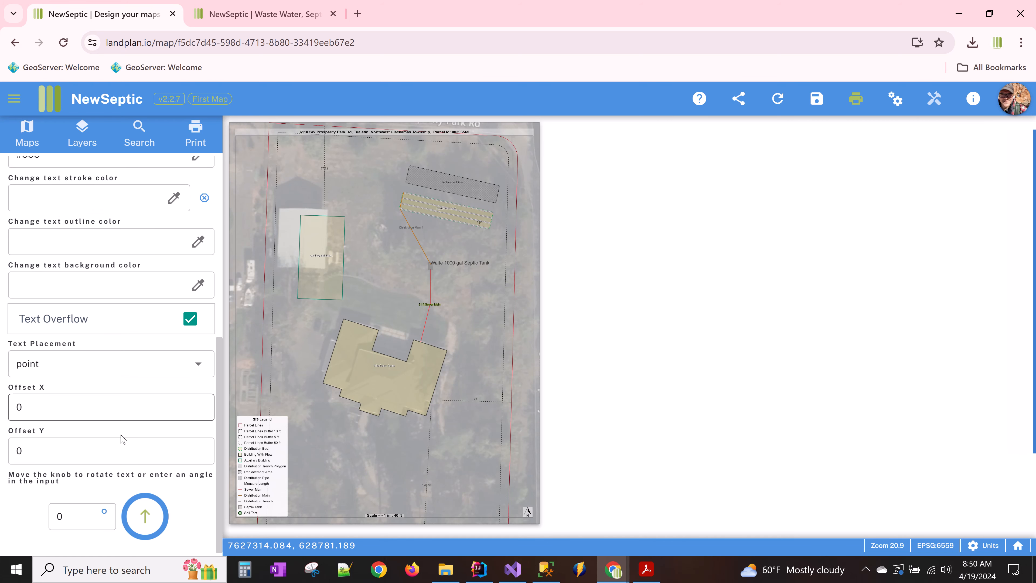
{"action": "left_click", "coordinate": [201, 402]}
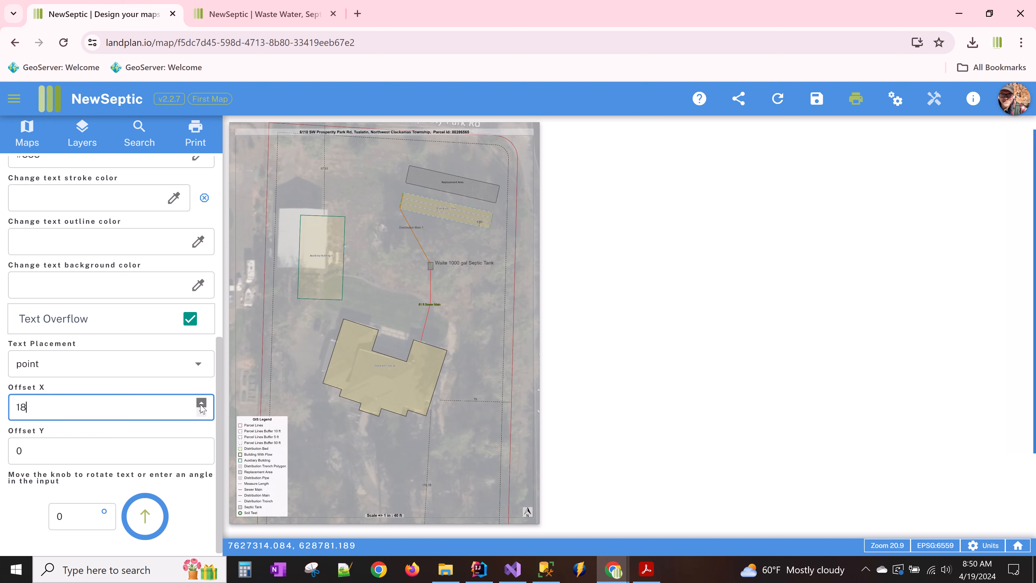
{"action": "left_click", "coordinate": [201, 447]}
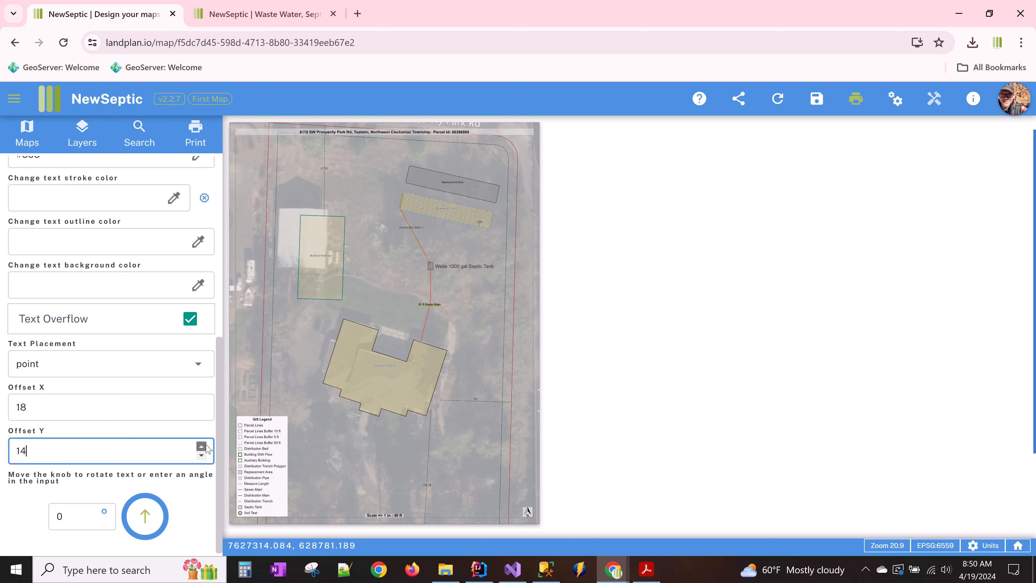
{"action": "mouse_move", "coordinate": [157, 500]}
{"action": "left_mouse_down"}
{"action": "mouse_move", "coordinate": [126, 466]}
{"action": "mouse_move", "coordinate": [148, 495]}
{"action": "left_mouse_up"}
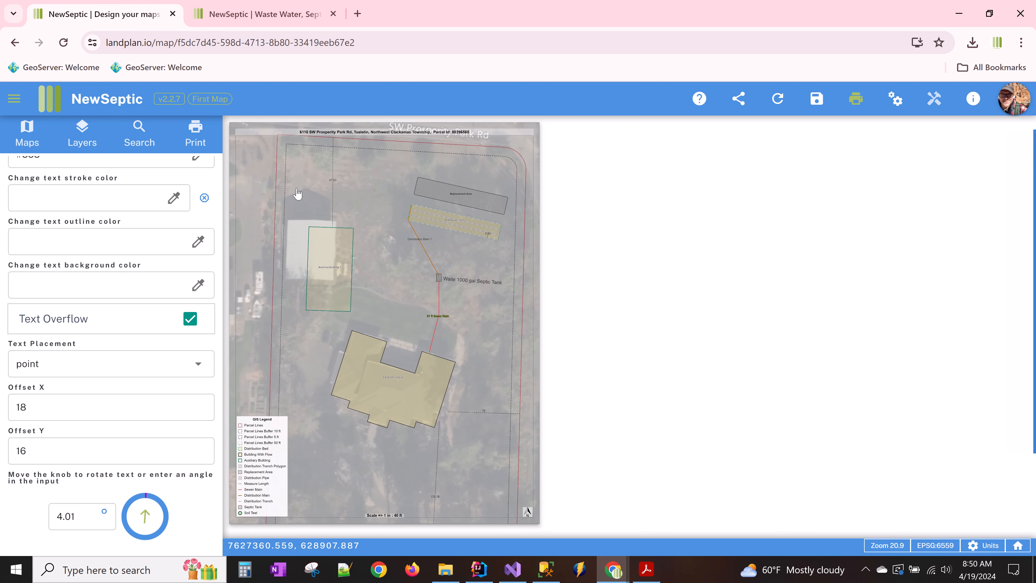
{"action": "scroll", "coordinate": [163, 207], "scroll_direction": "up", "scroll_amount": 10}
{"action": "left_click", "coordinate": [195, 135]}
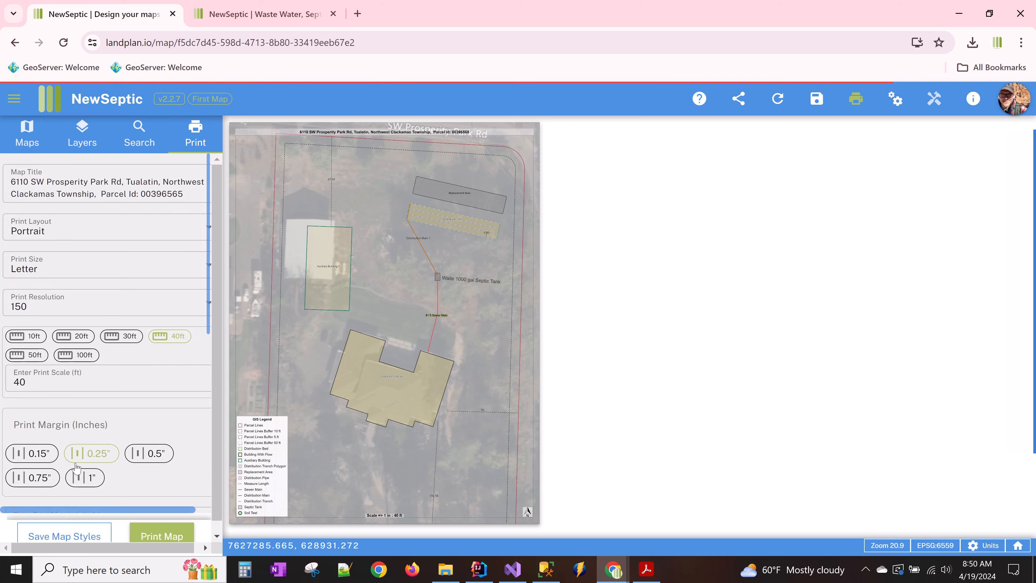
- Save the map styles, download the portrait letter map as a PDF, and open it in Acrobat
{"action": "left_click", "coordinate": [84, 527]}
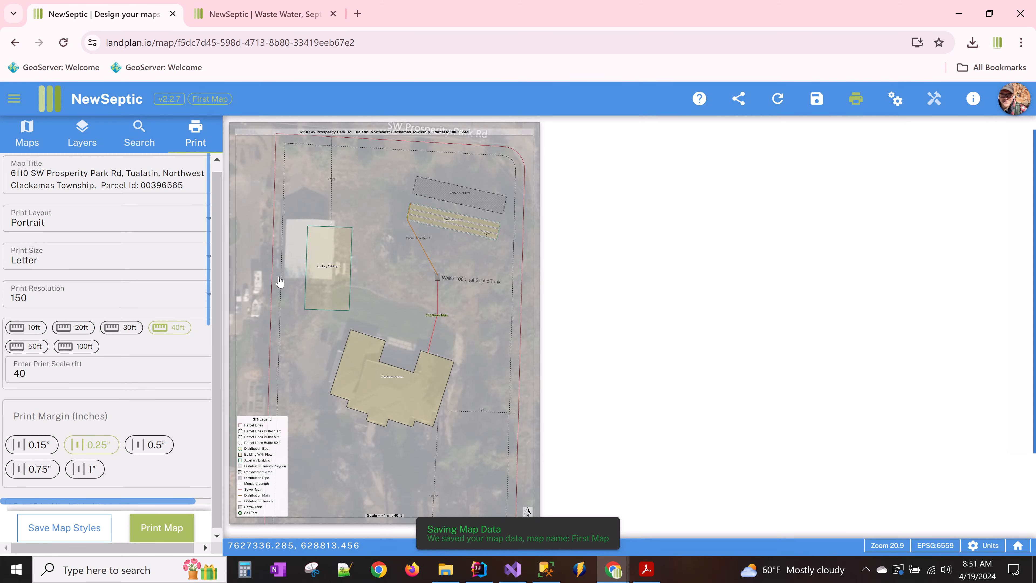
{"action": "left_click", "coordinate": [167, 527]}
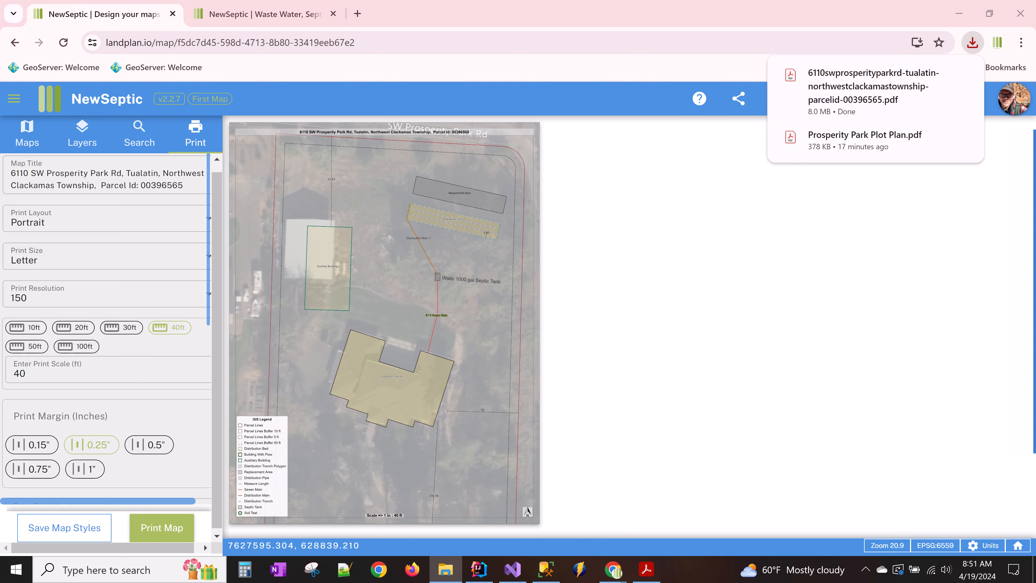
{"action": "left_click", "coordinate": [646, 570]}
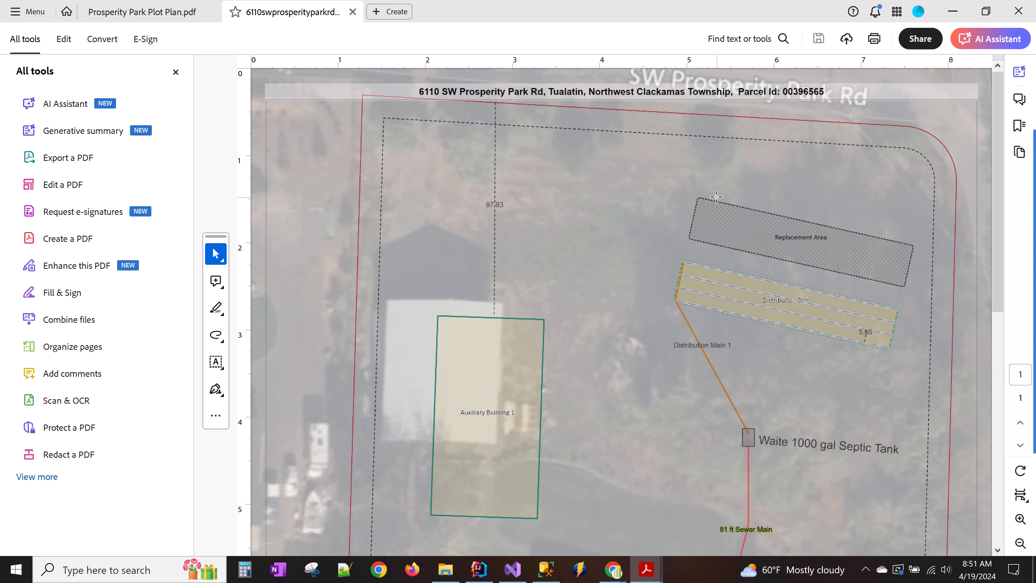
- Scroll through the exported map PDF to review the parcel title, trenches and tank label
{"action": "scroll", "coordinate": [729, 204], "scroll_direction": "down", "scroll_amount": 10}
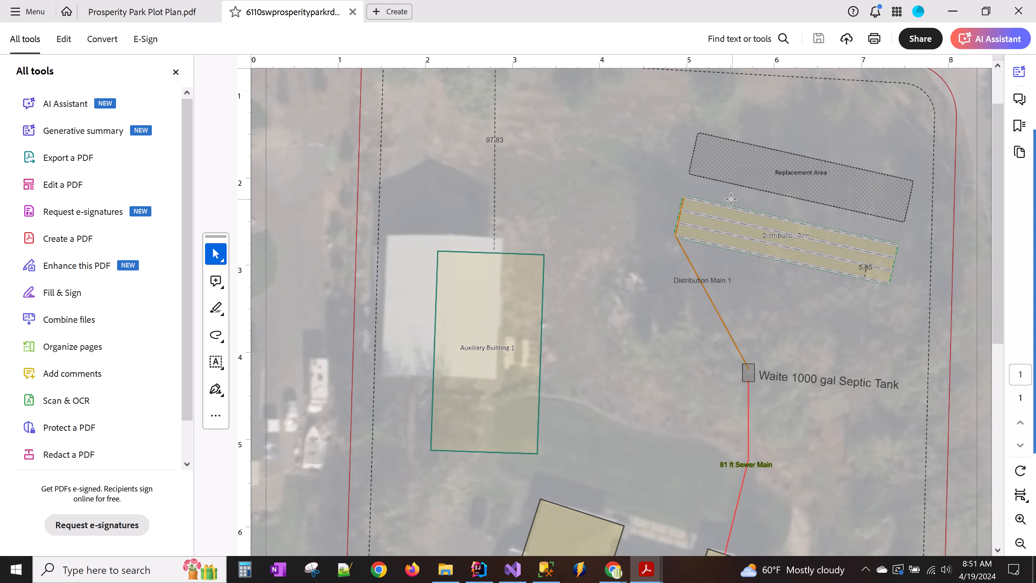
{"action": "scroll", "coordinate": [722, 221], "scroll_direction": "down", "scroll_amount": 2, "text": "ctrl"}
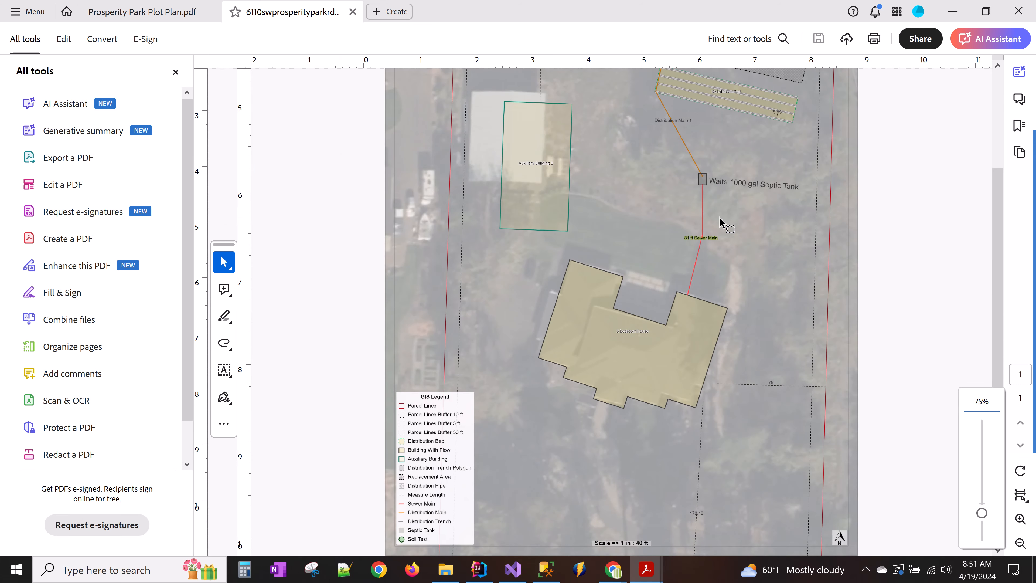
{"action": "scroll", "coordinate": [720, 223], "scroll_direction": "down", "scroll_amount": 2, "text": "ctrl"}
{"action": "left_click", "coordinate": [166, 12]}
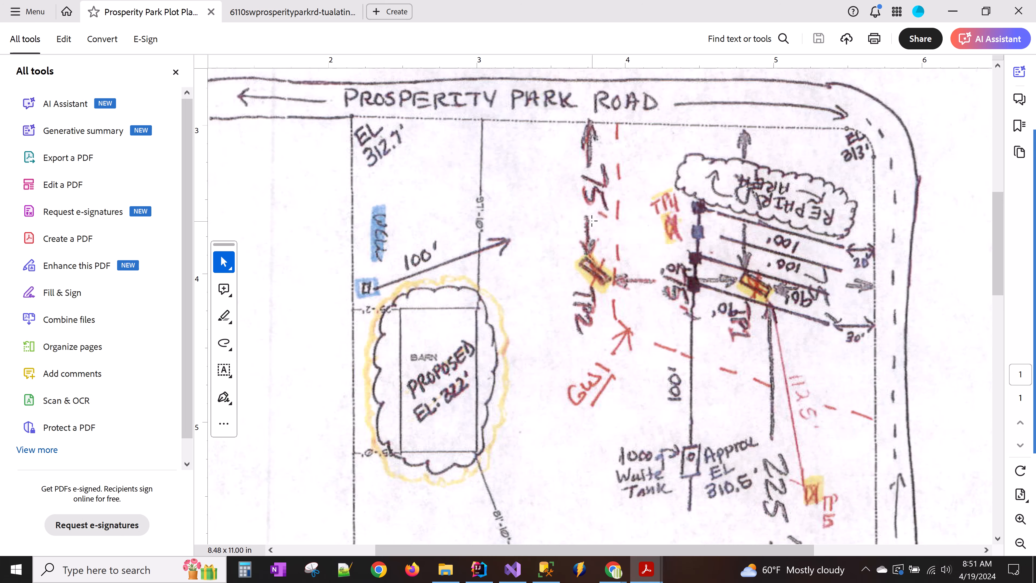
{"action": "scroll", "coordinate": [591, 221], "scroll_direction": "down", "scroll_amount": 3, "text": "ctrl"}
{"action": "scroll", "coordinate": [664, 326], "scroll_direction": "down", "scroll_amount": 3}
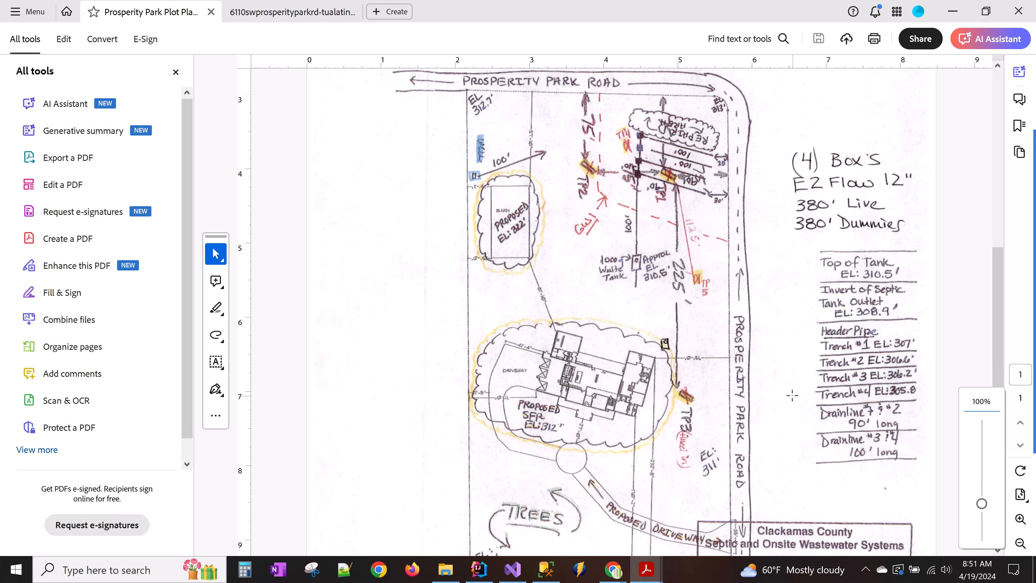
{"action": "scroll", "coordinate": [834, 348], "scroll_direction": "down", "scroll_amount": 1}
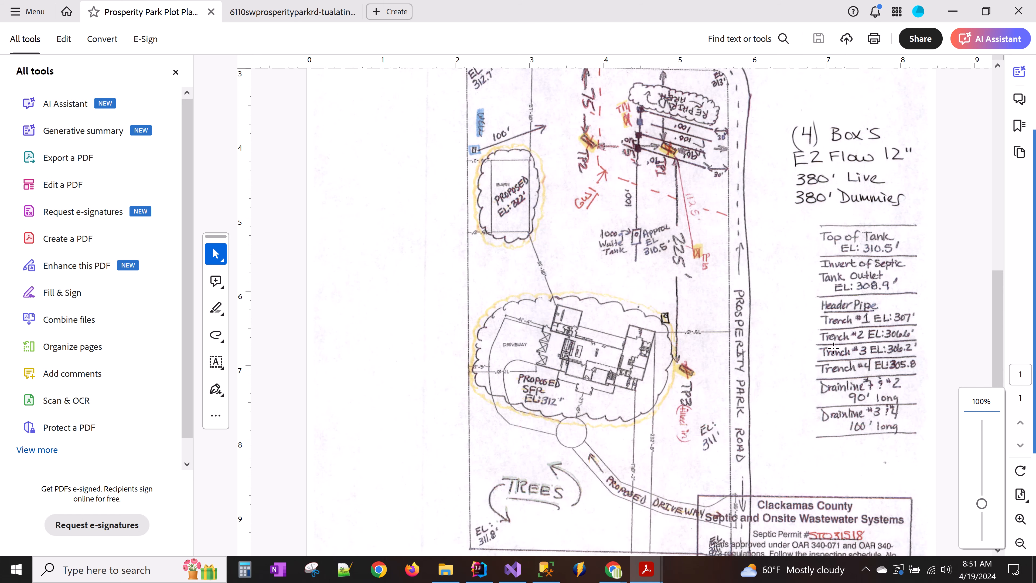
{"action": "left_click", "coordinate": [291, 12]}
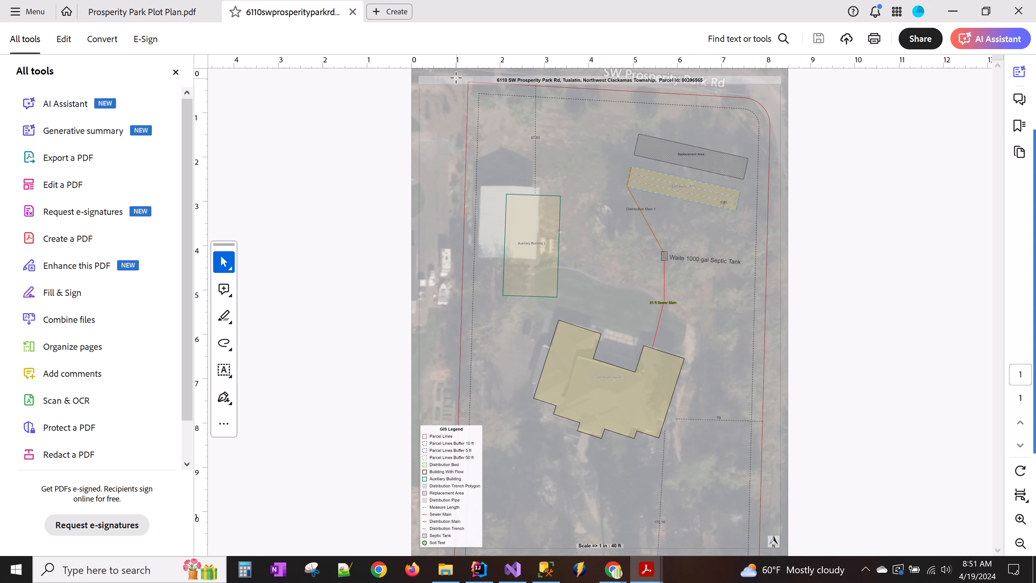
{"action": "left_click", "coordinate": [153, 20]}
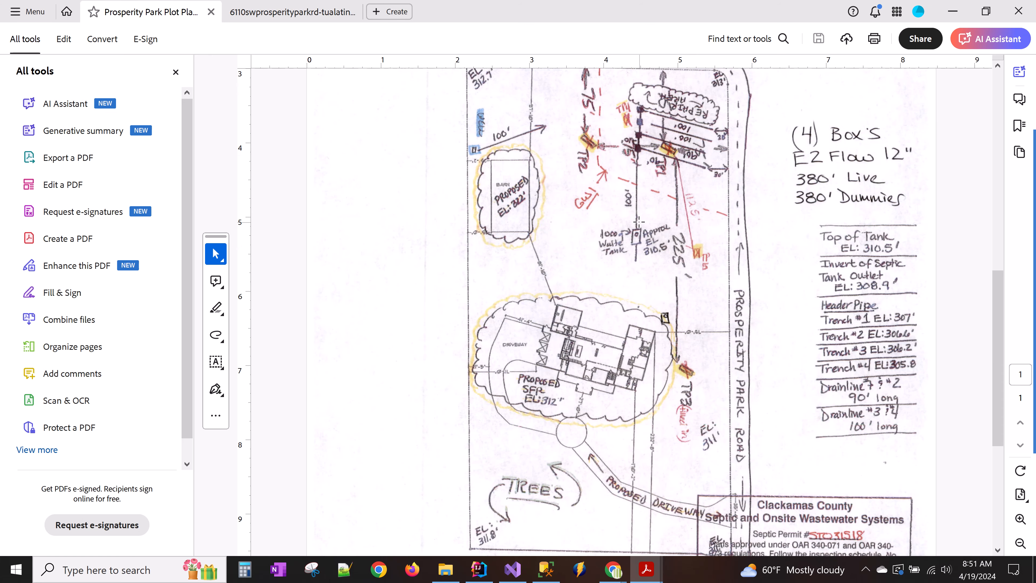
{"action": "scroll", "coordinate": [840, 245], "scroll_direction": "up", "scroll_amount": 8}
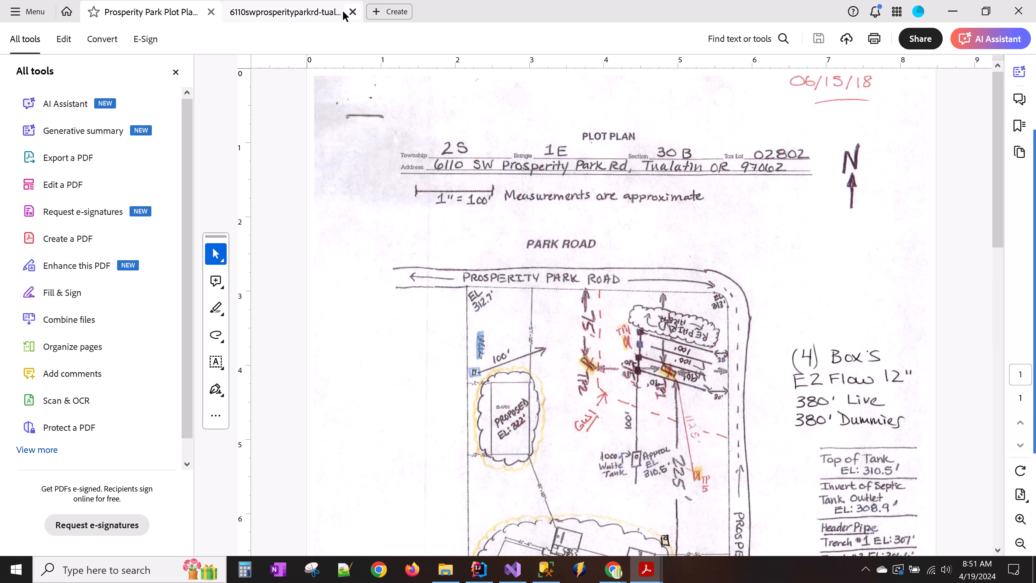
{"action": "left_click", "coordinate": [335, 13]}
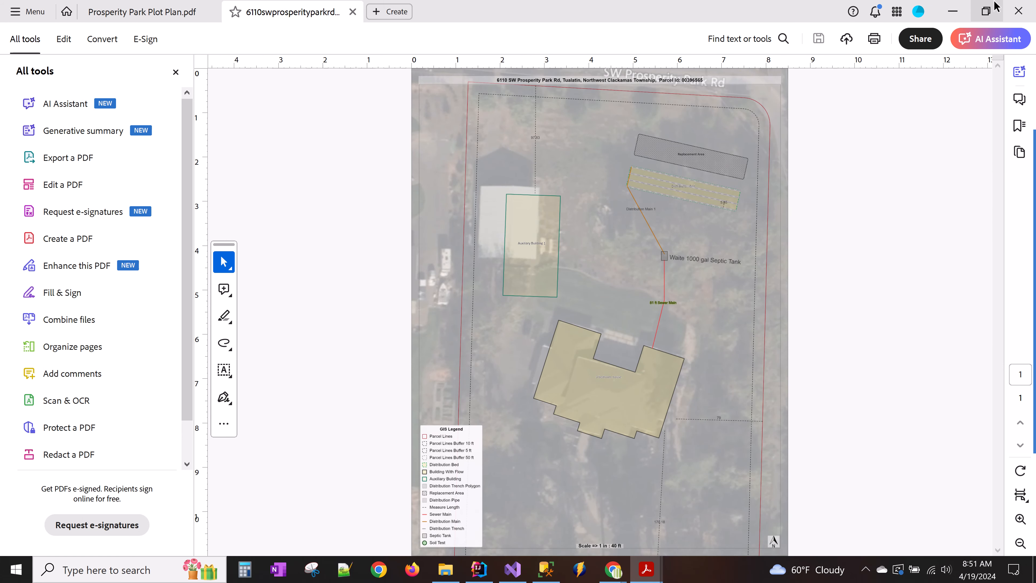